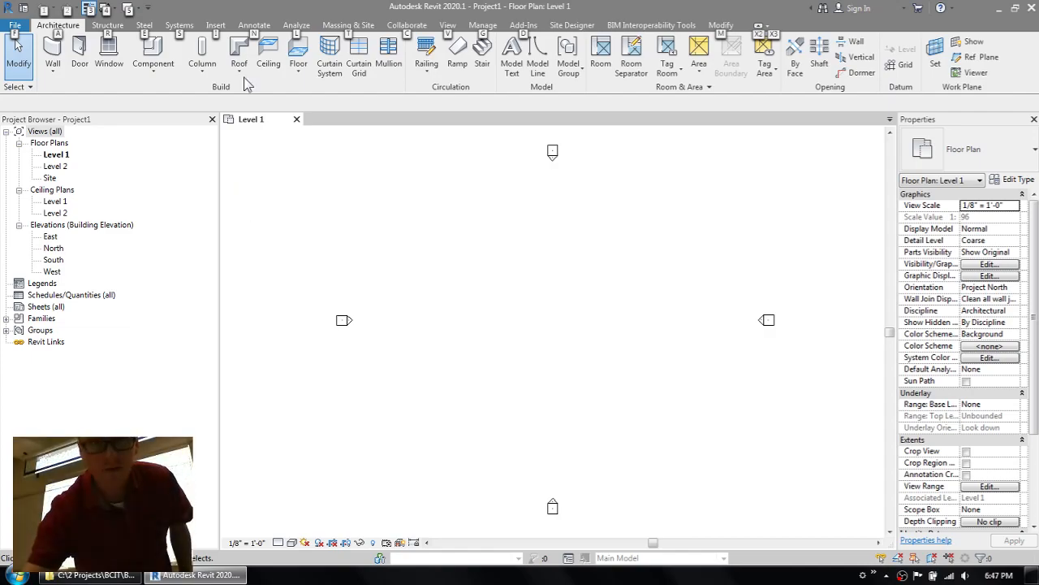
# Start loading a family and browse the Imperial Library folder.
pyautogui.click(215, 25)
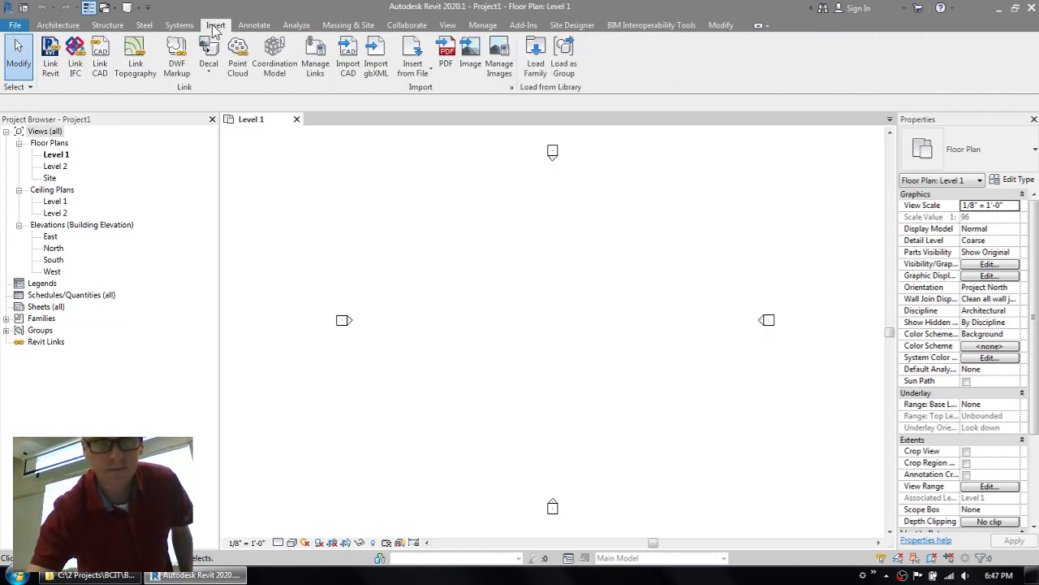
pyautogui.click(541, 72)
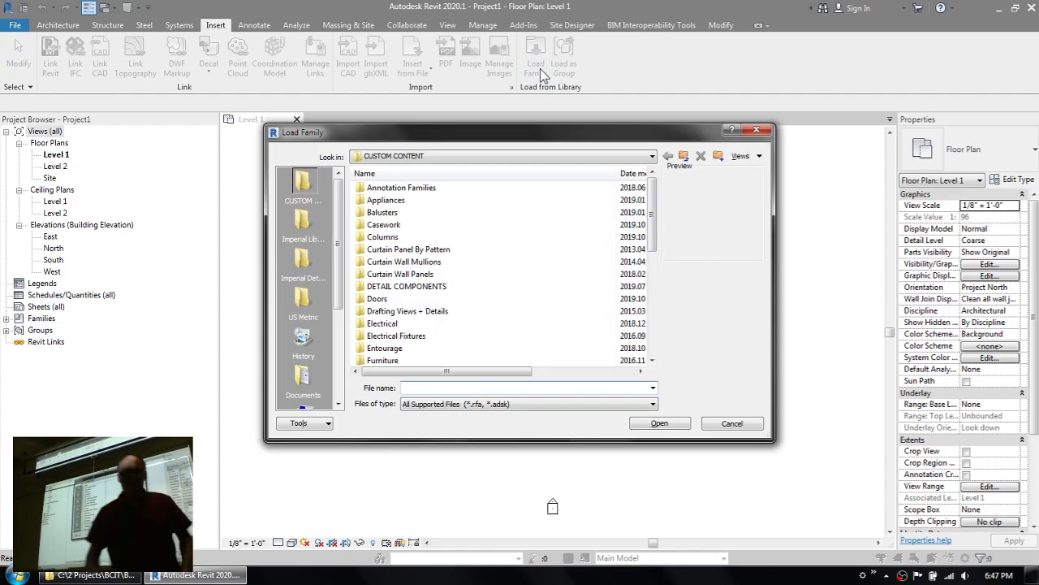
pyautogui.click(304, 224)
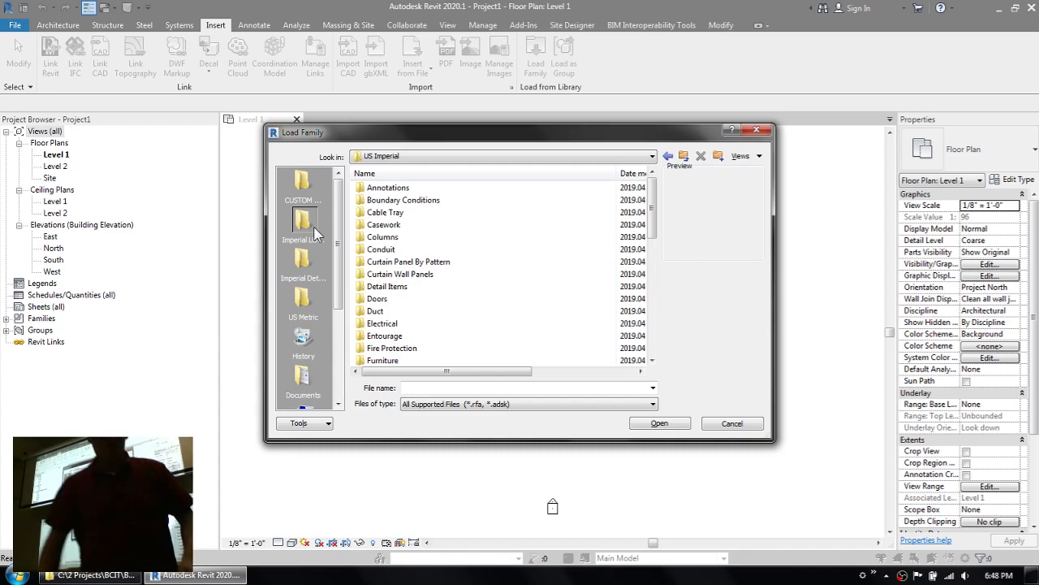
# Switch to Google Chrome and open the bimobject.com website.
pyautogui.click(18, 575)
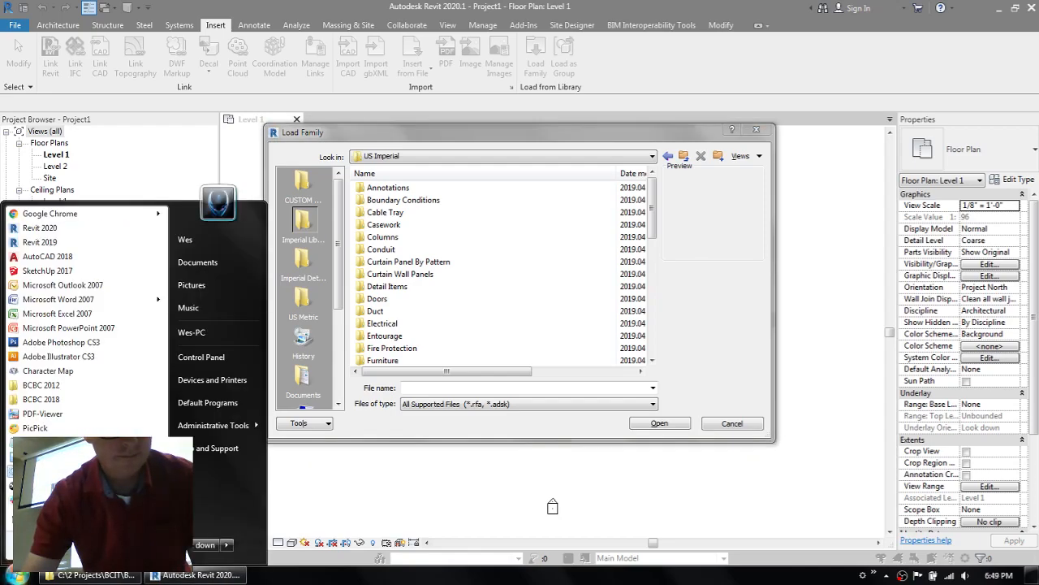
pyautogui.click(92, 200)
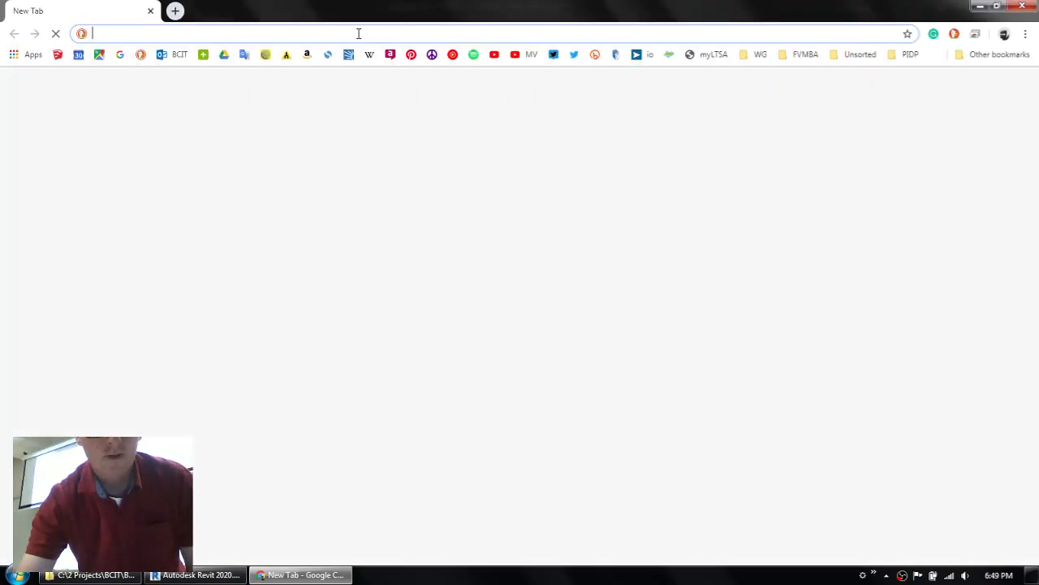
pyautogui.write('bom object')
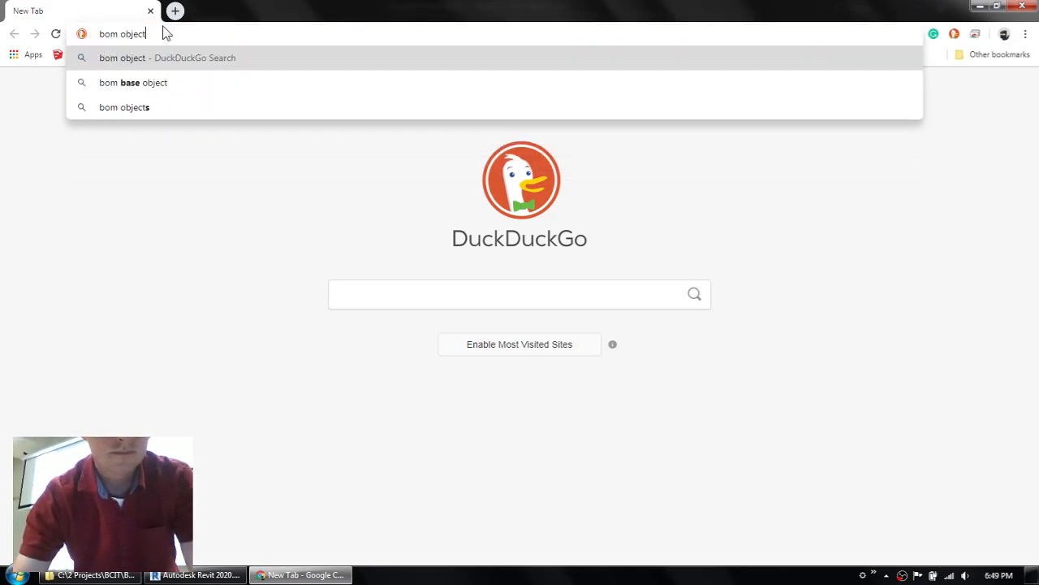
pyautogui.moveTo(149, 33); pyautogui.dragTo(82, 33)
pyautogui.write('bi')
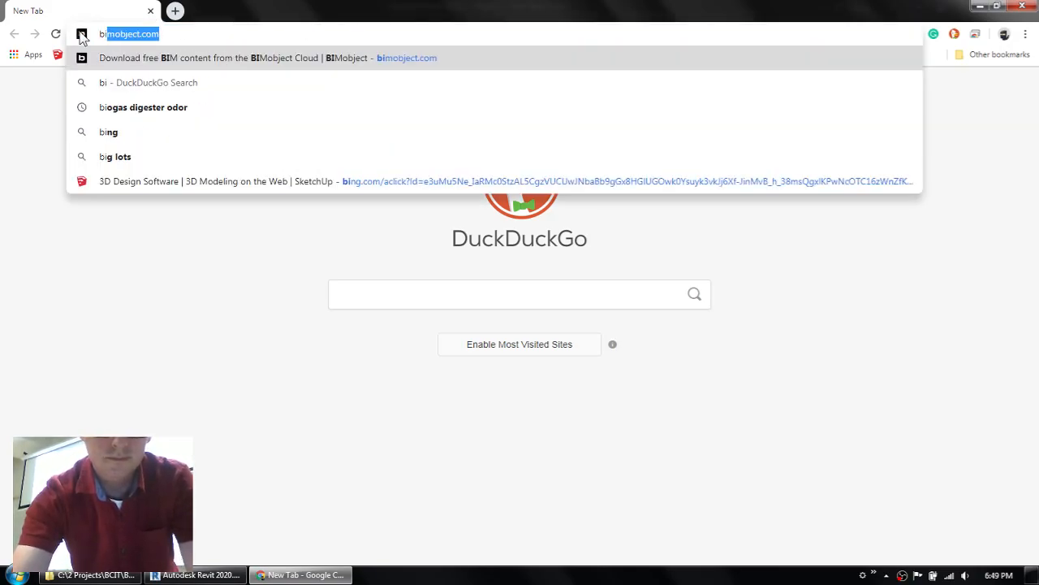
pyautogui.write('mobject')
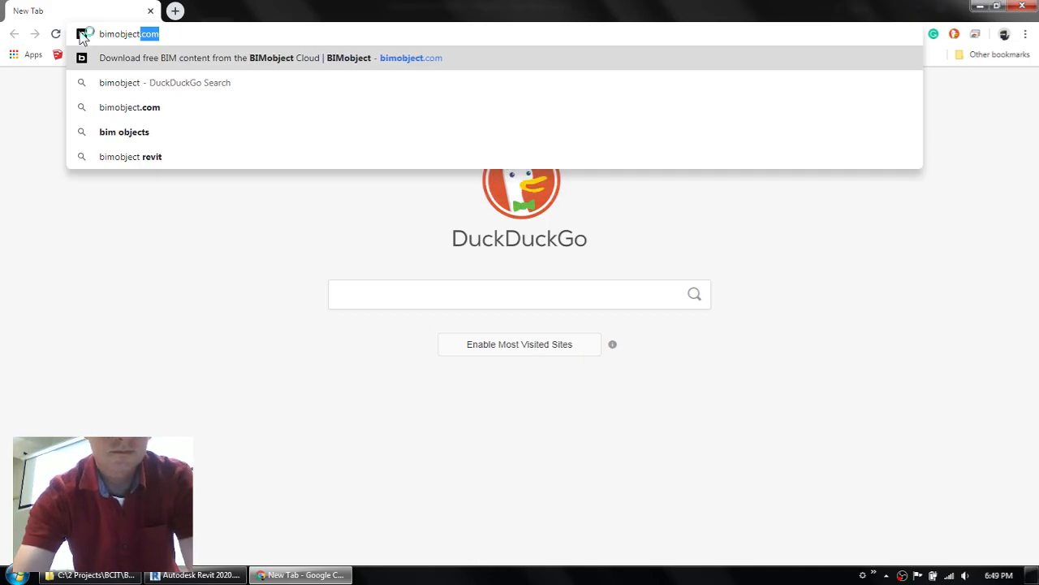
pyautogui.press('Return')
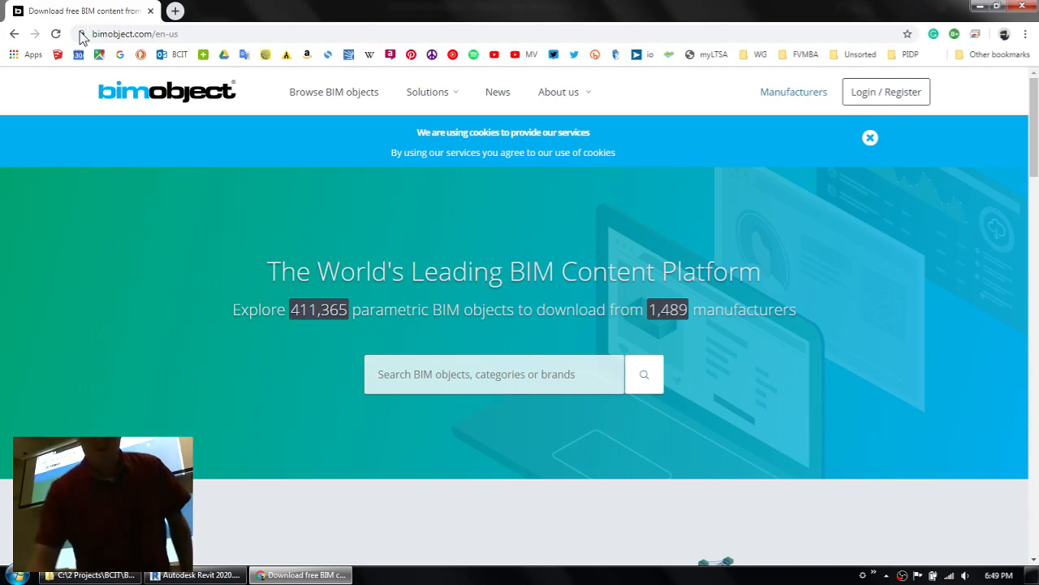
# Switch back to Revit, close the open family loading dialog and restart Load Family in the Imperial Library.
pyautogui.click(197, 574)
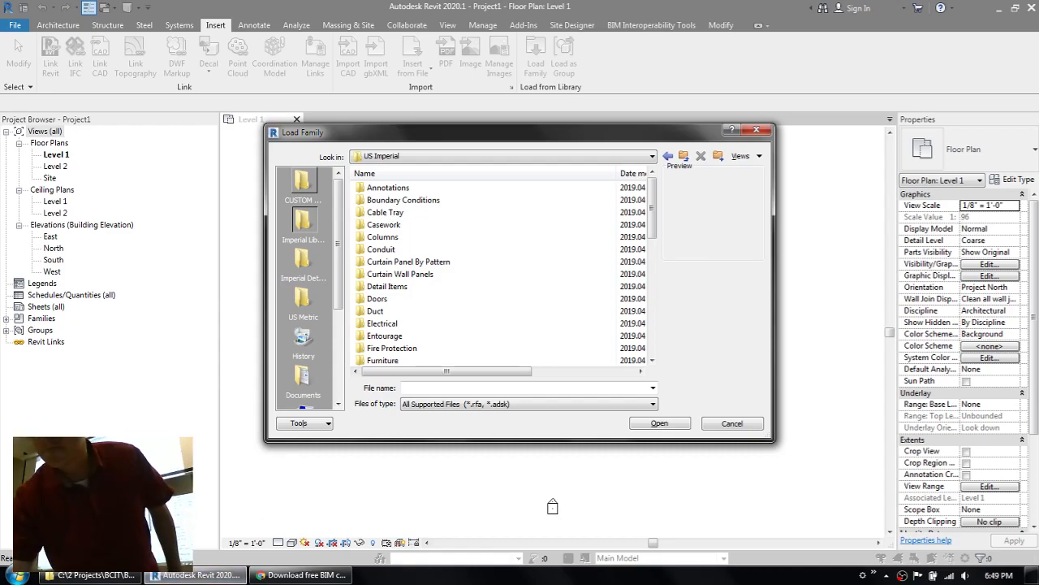
pyautogui.click(756, 131)
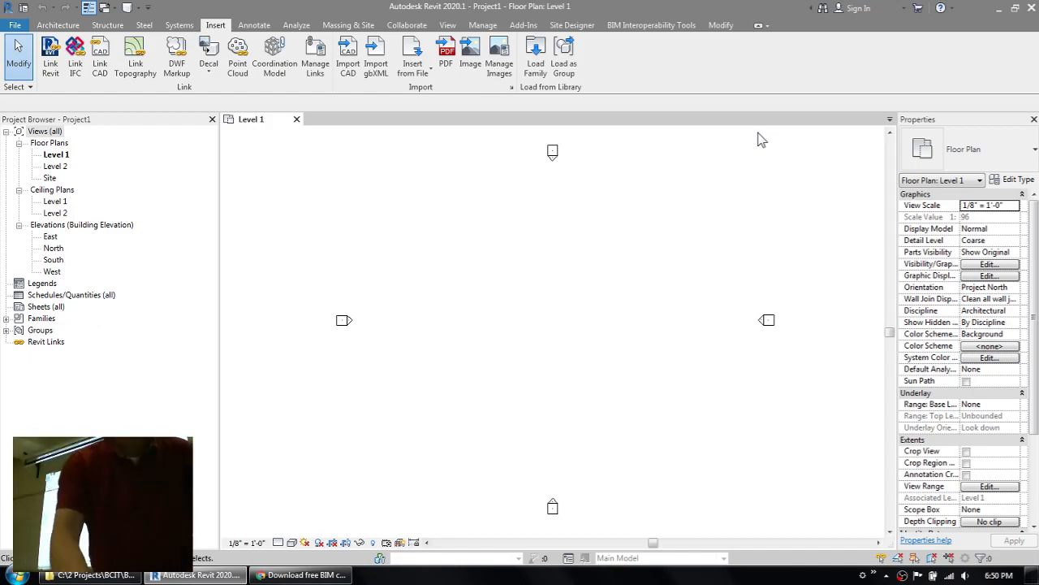
pyautogui.click(539, 58)
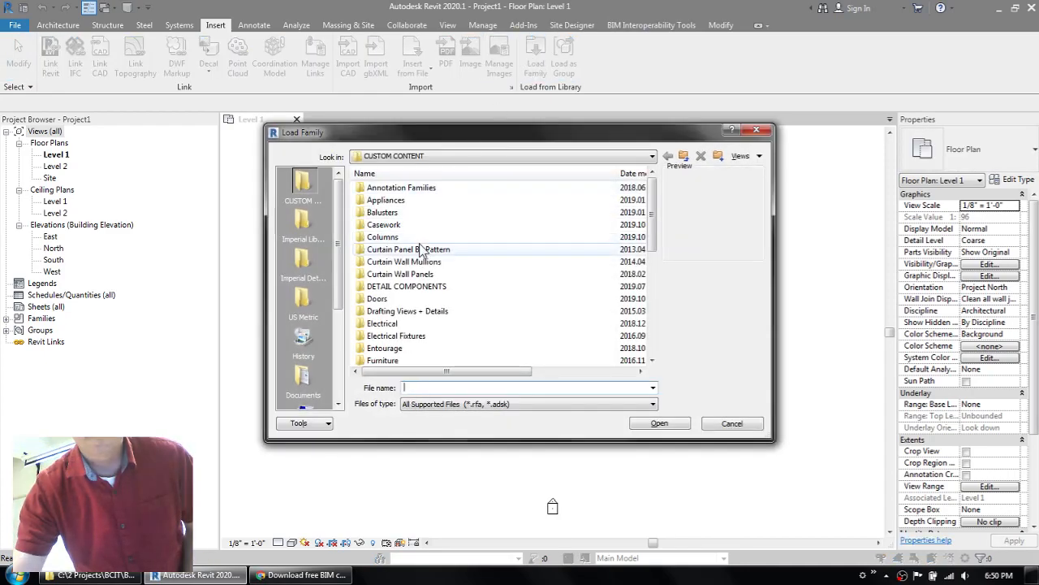
pyautogui.click(305, 231)
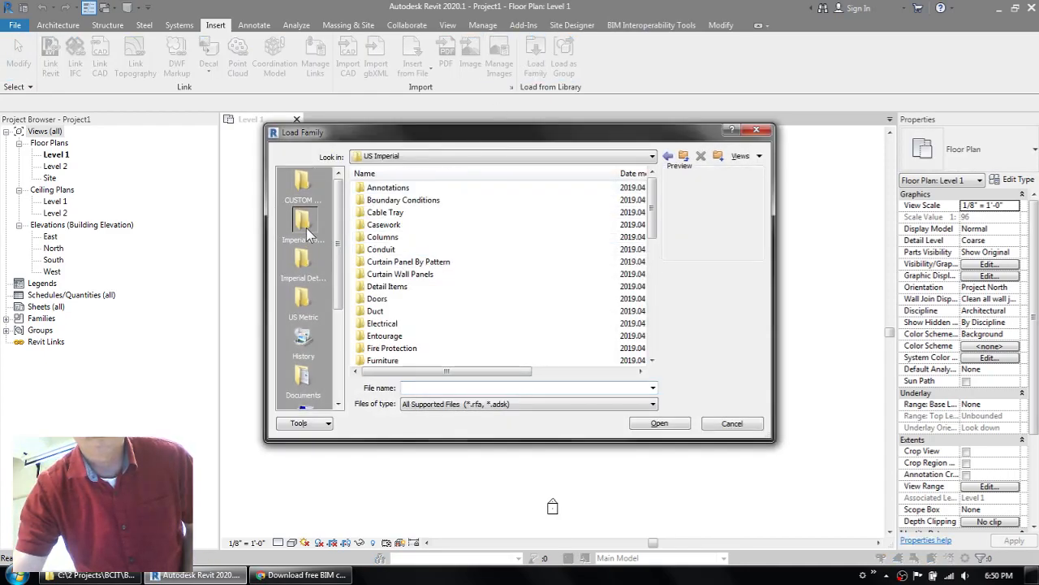
# Open the US Imperial folder from Libraries in Windows Explorer, reveal its full path, and cancel the family loading in Revit.
pyautogui.click(691, 164)
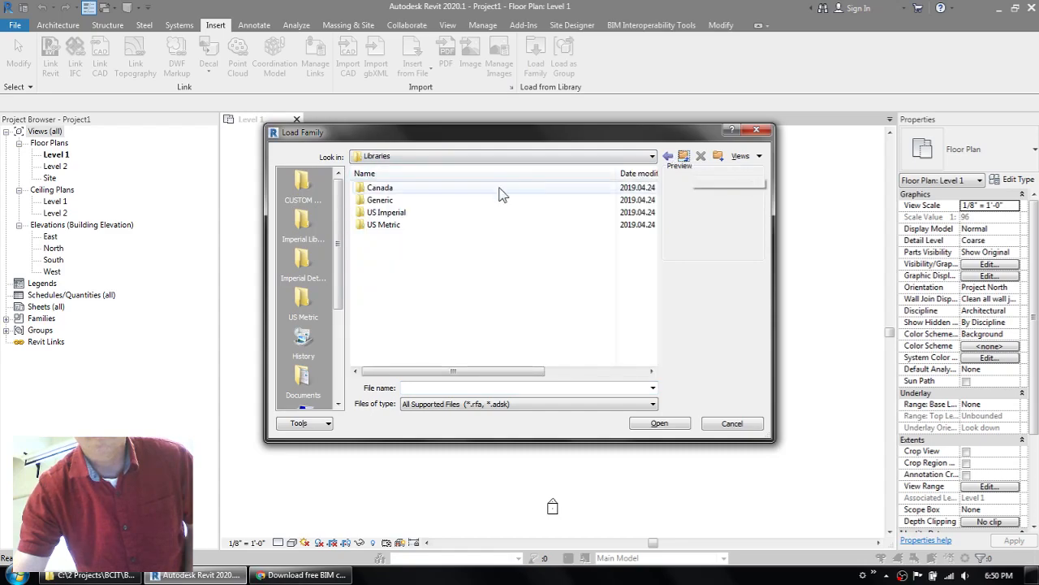
pyautogui.click(401, 212)
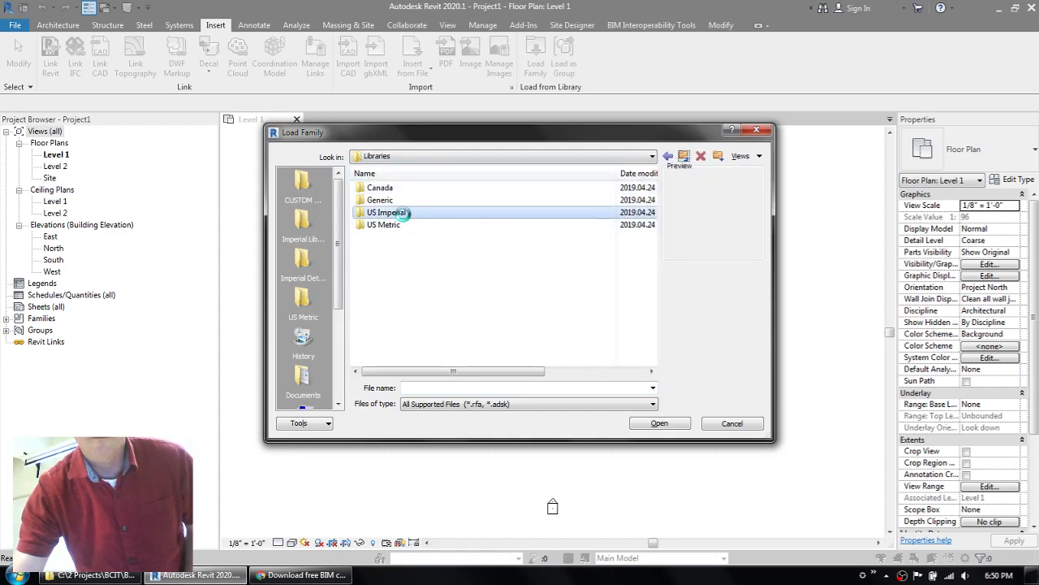
pyautogui.rightClick(403, 212)
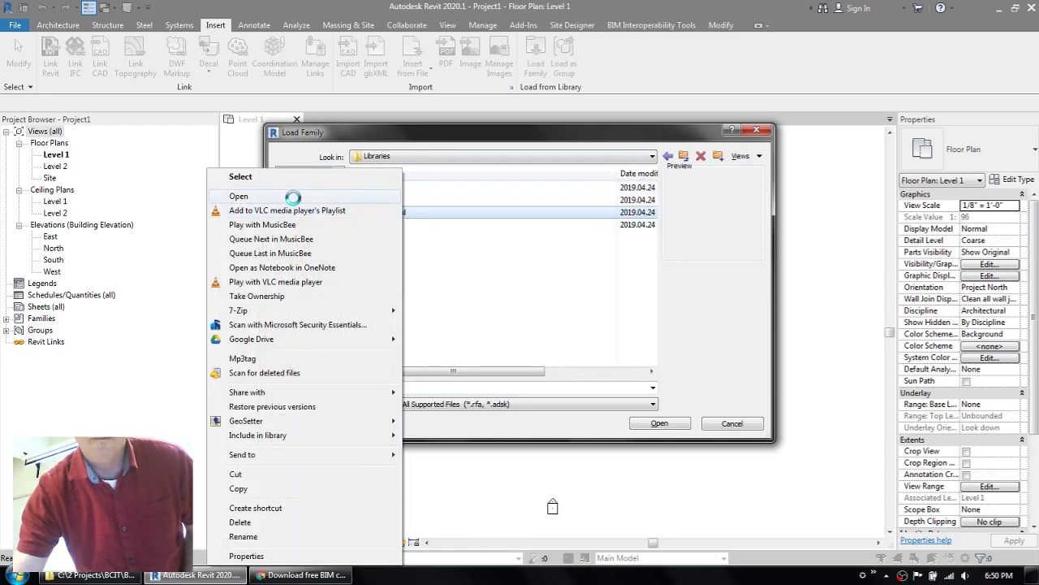
pyautogui.click(293, 198)
pyautogui.click(434, 25)
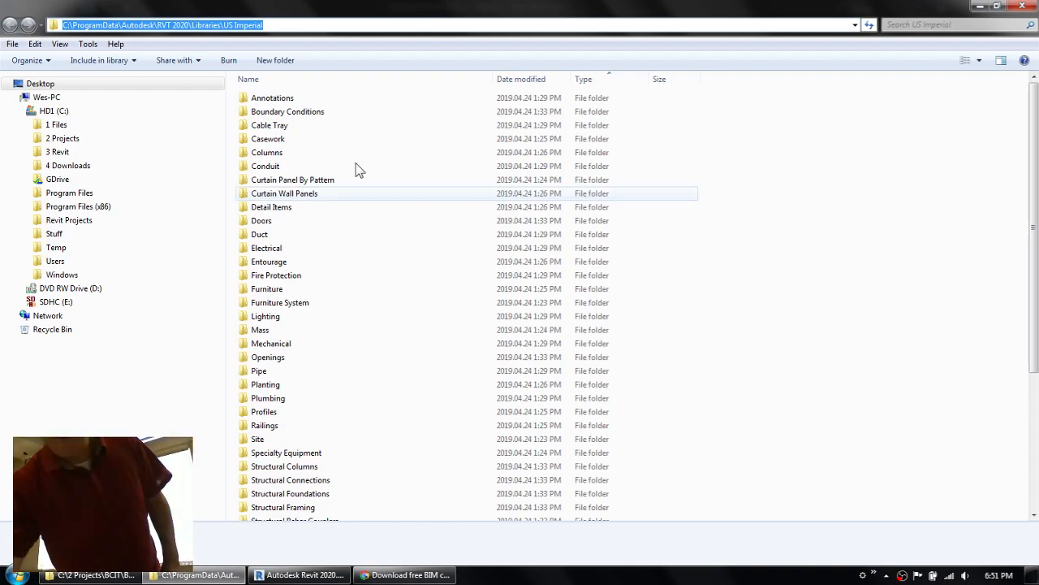
pyautogui.click(304, 575)
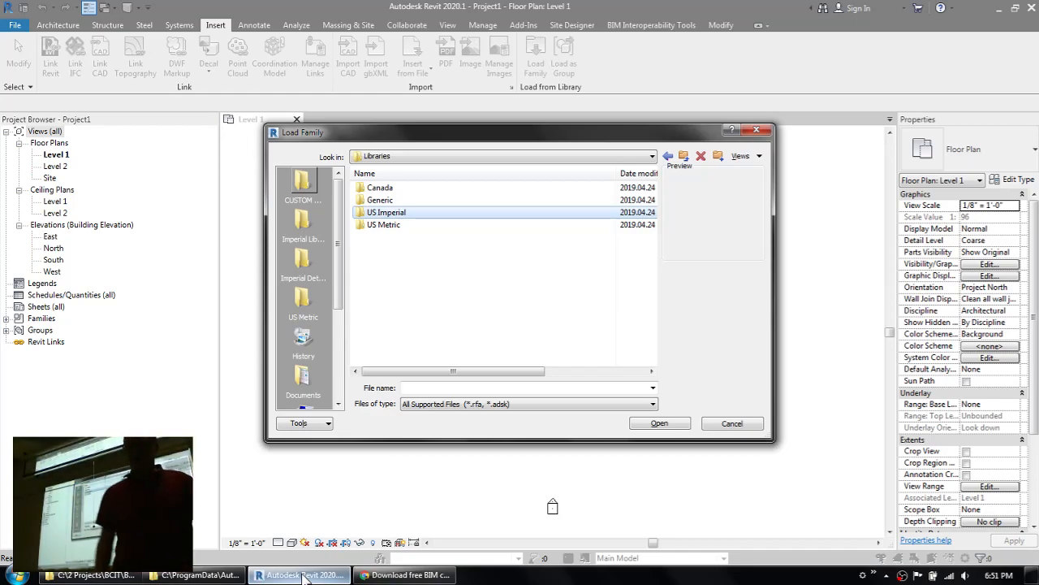
pyautogui.click(720, 433)
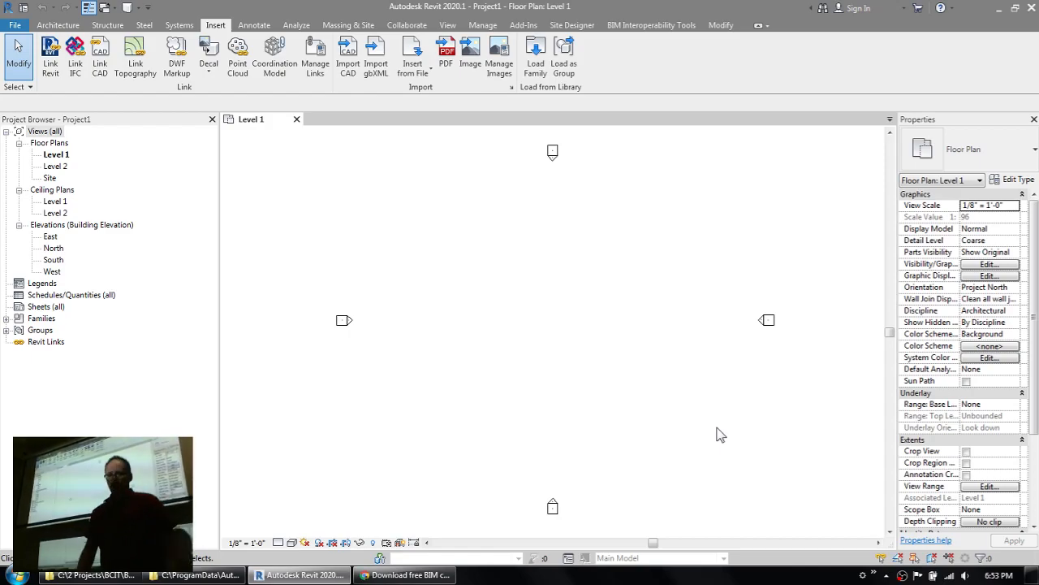
# In a new Windows Explorer window, browse the 3 Revit folder on drive C, viewing its Projects and CUSTOM CONTENT folders.
pyautogui.press('super+e')
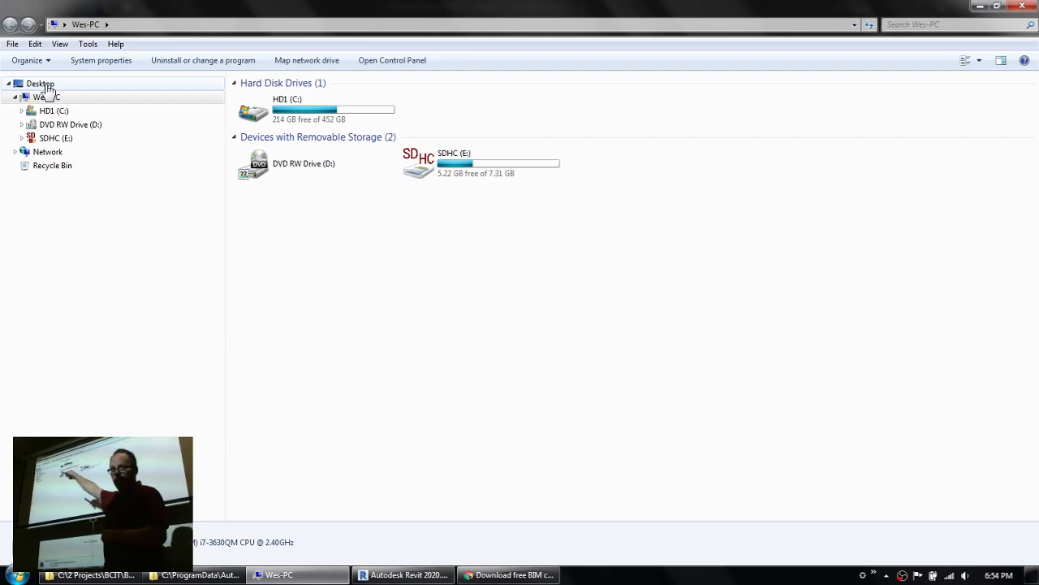
pyautogui.click(49, 111)
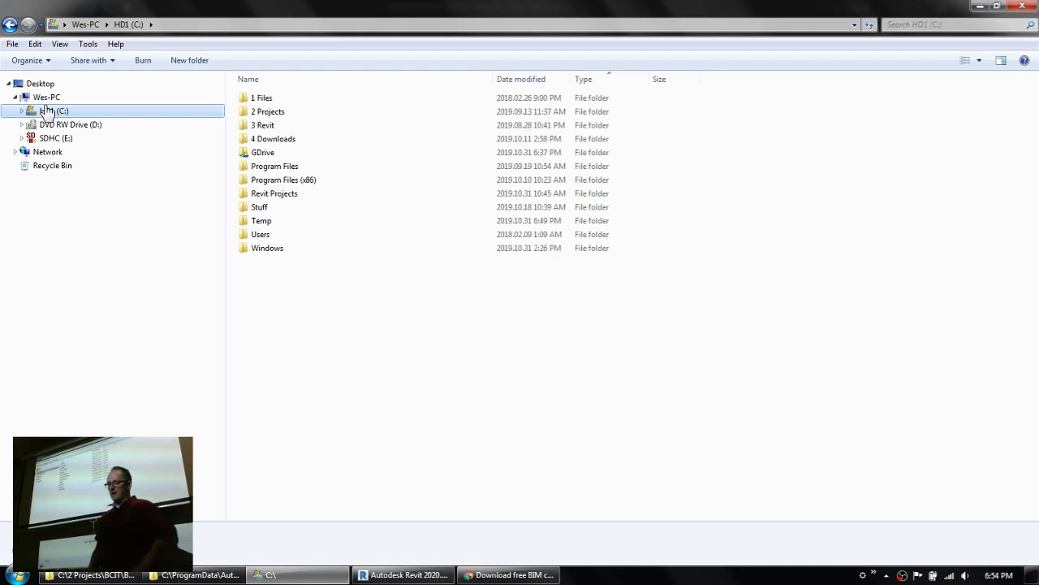
pyautogui.doubleClick(242, 128)
pyautogui.doubleClick(314, 98)
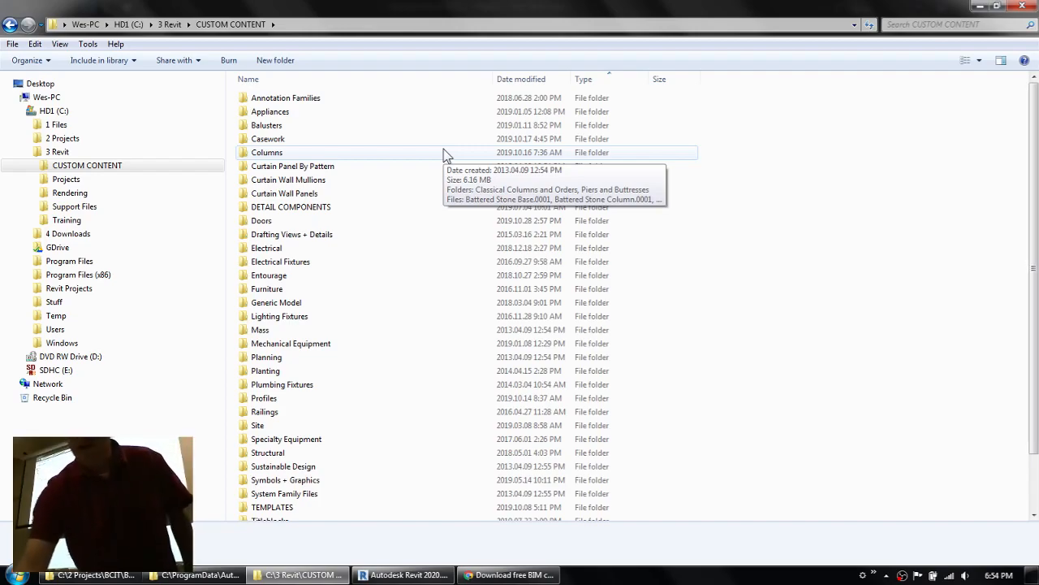
pyautogui.click(75, 184)
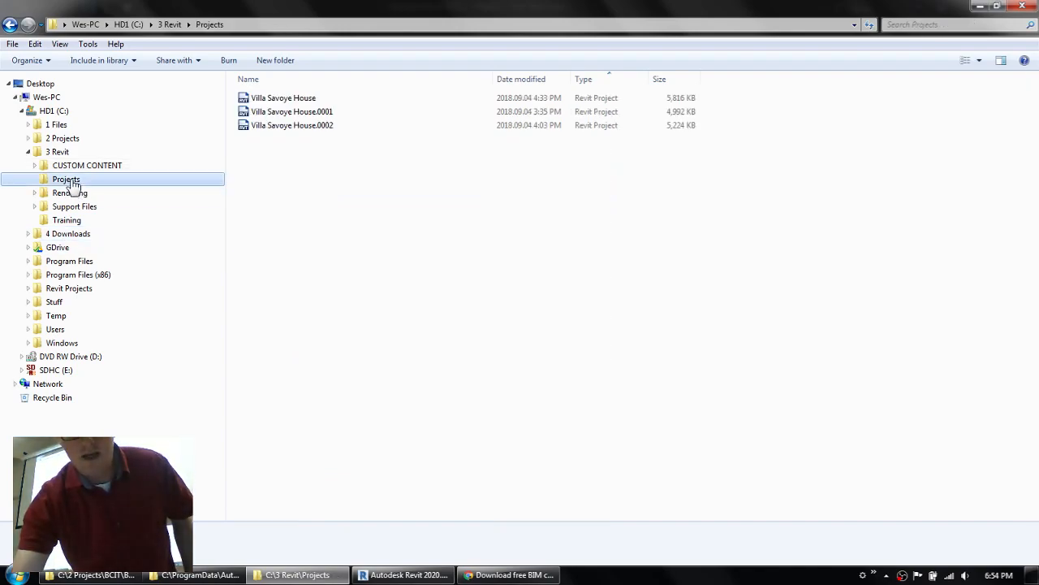
pyautogui.click(55, 152)
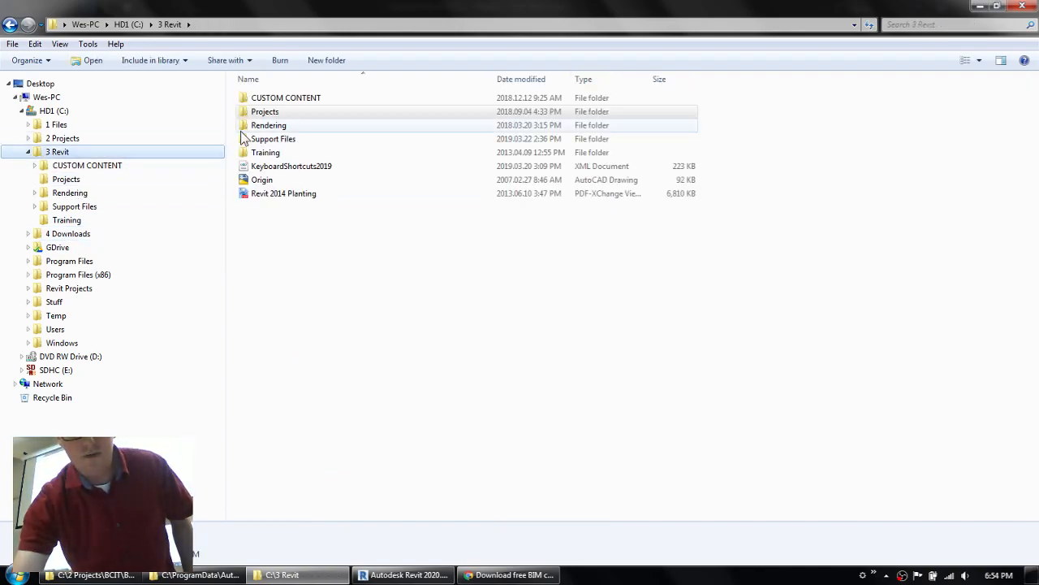
pyautogui.doubleClick(289, 100)
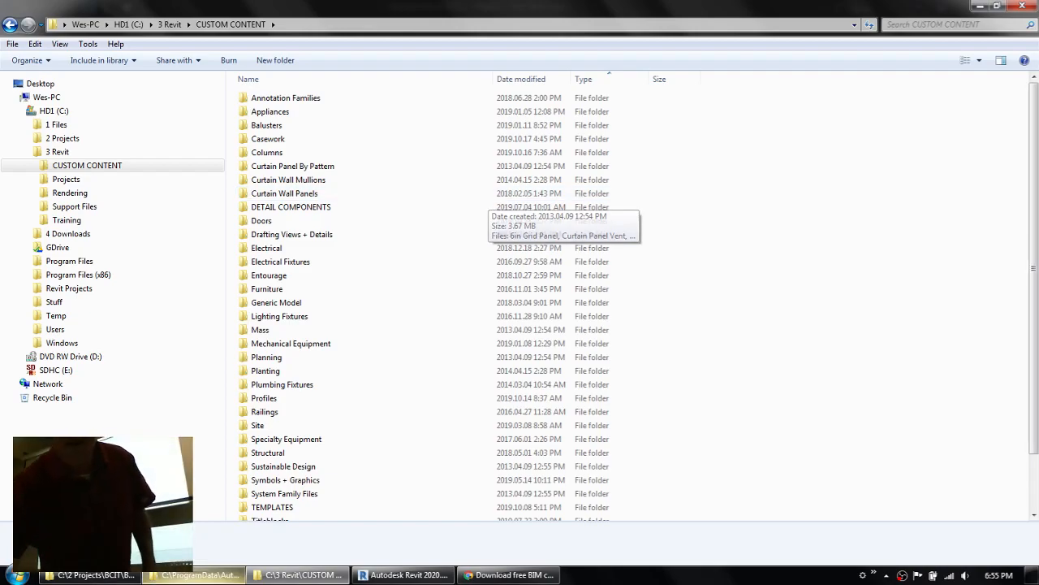
# In Revit, start placing a detail component, browse the Detail Items folder of the Imperial Library for families, and cancel the loading.
pyautogui.click(421, 574)
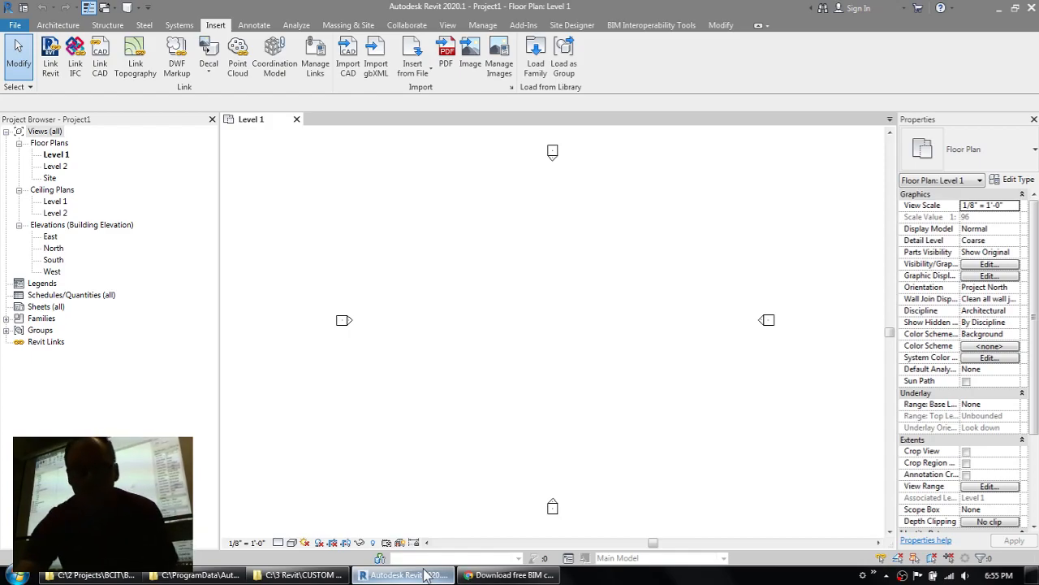
pyautogui.click(253, 26)
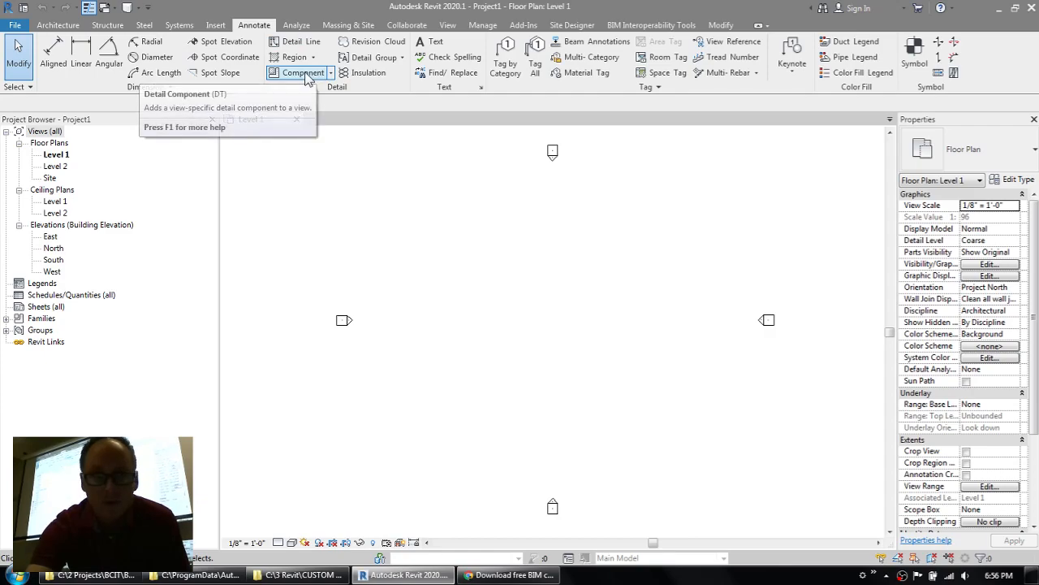
pyautogui.click(305, 75)
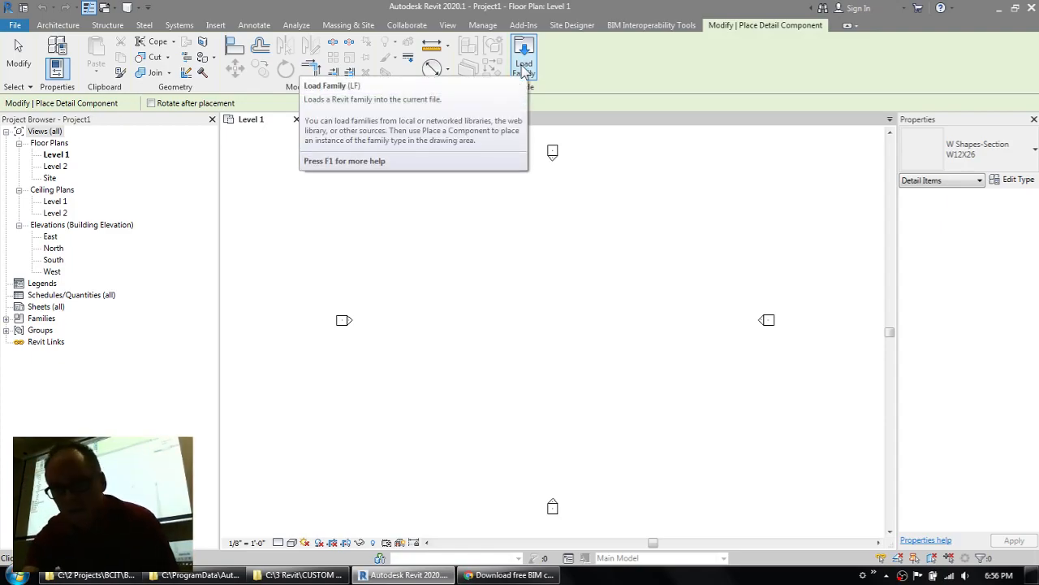
pyautogui.click(524, 65)
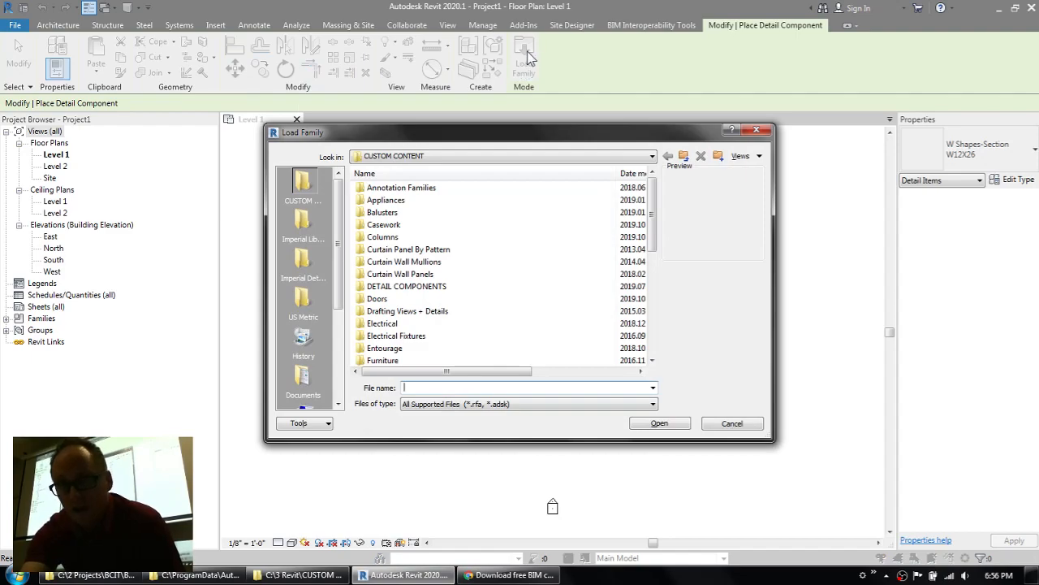
pyautogui.click(302, 222)
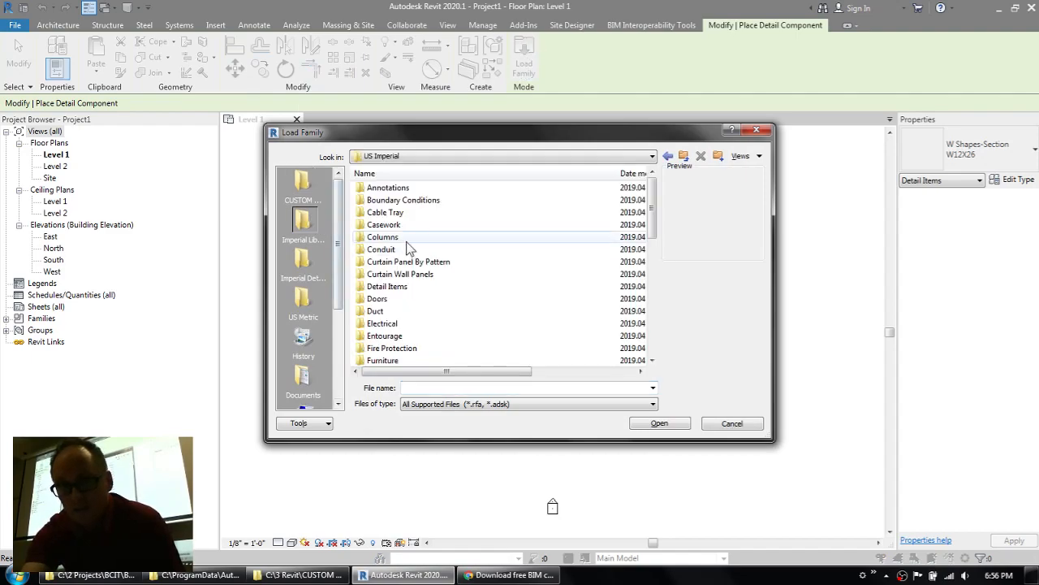
pyautogui.doubleClick(392, 289)
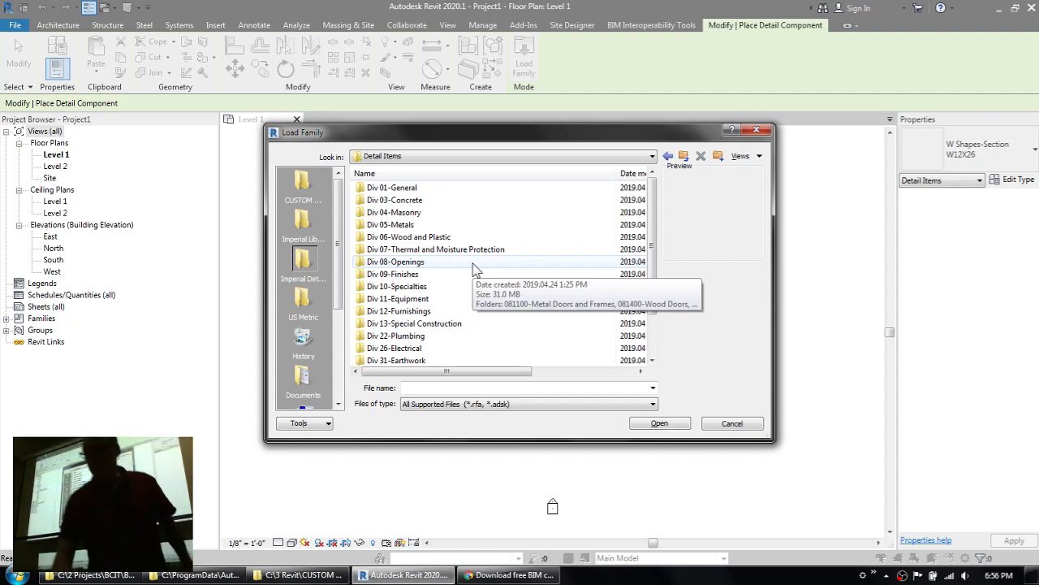
pyautogui.click(733, 424)
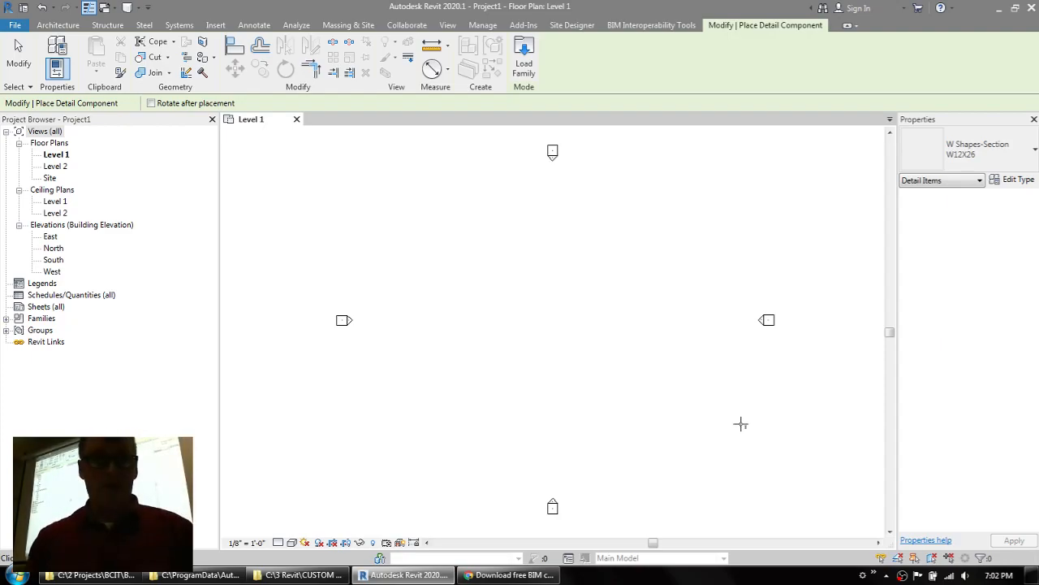
# Launch WinSCP and log in to the saved BCIT site.
pyautogui.press('super')
pyautogui.write('win')
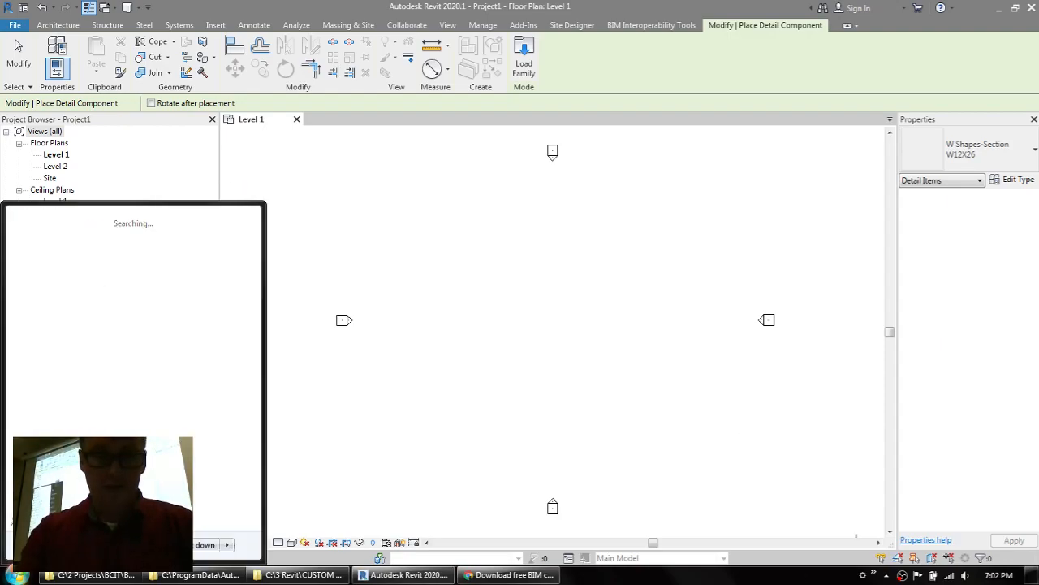
pyautogui.press('Return')
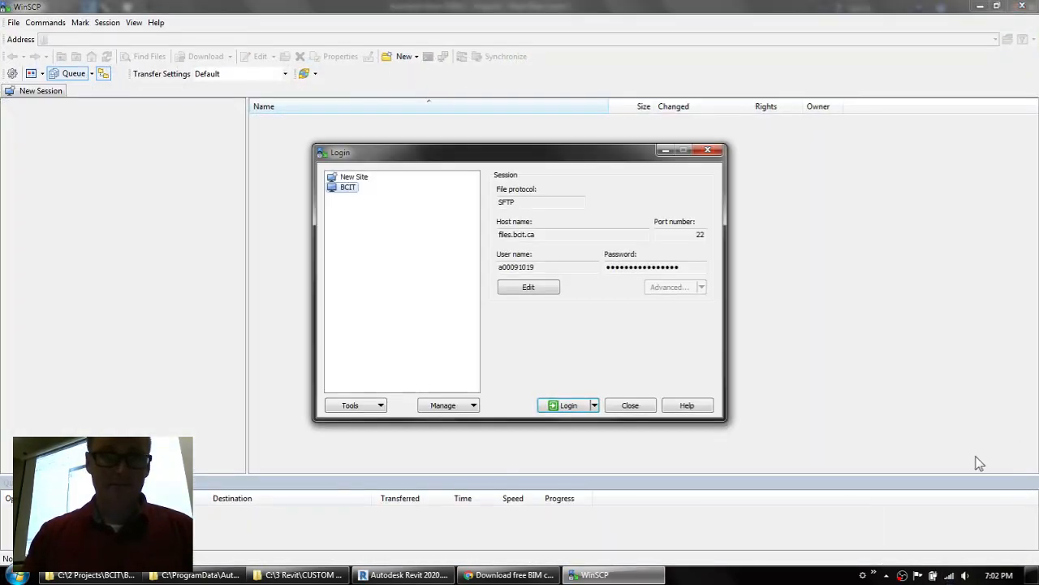
pyautogui.click(566, 408)
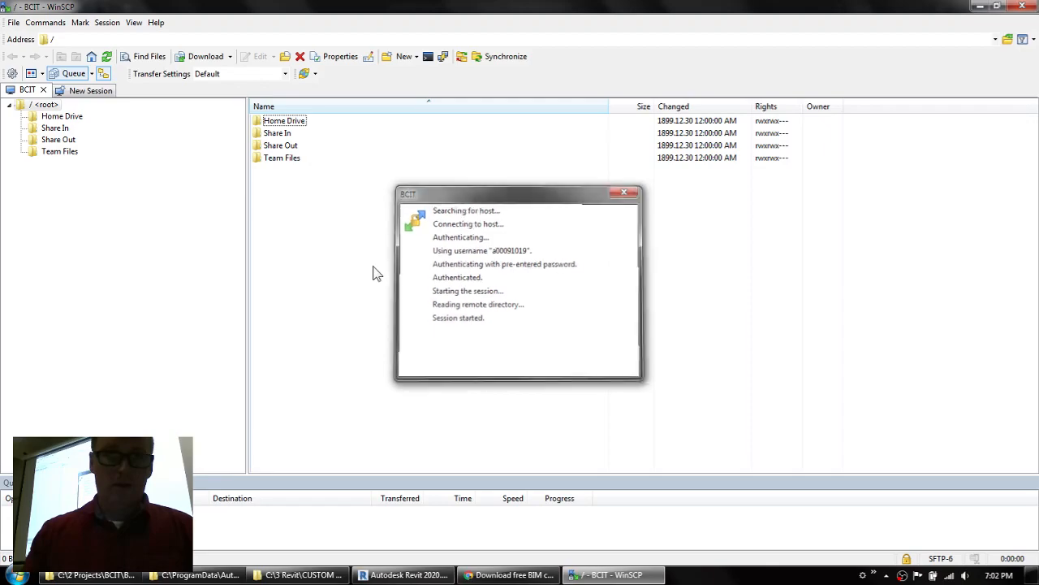
# Open the Share Out/BLDG/2805 folder on the BCIT server and download its Session 08 folder to the Desktop.
pyautogui.doubleClick(280, 145)
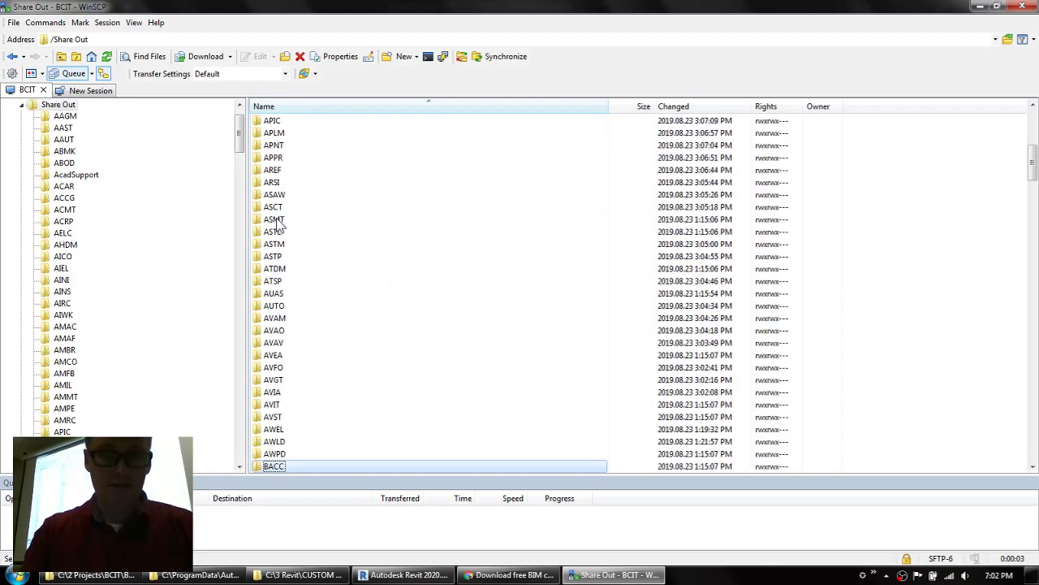
pyautogui.click(275, 220)
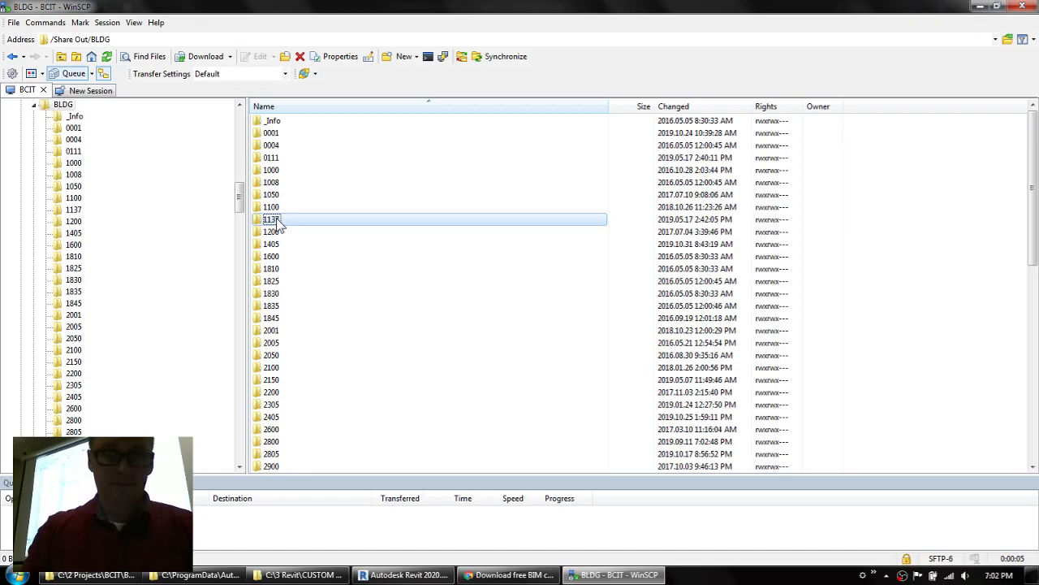
pyautogui.write('2805')
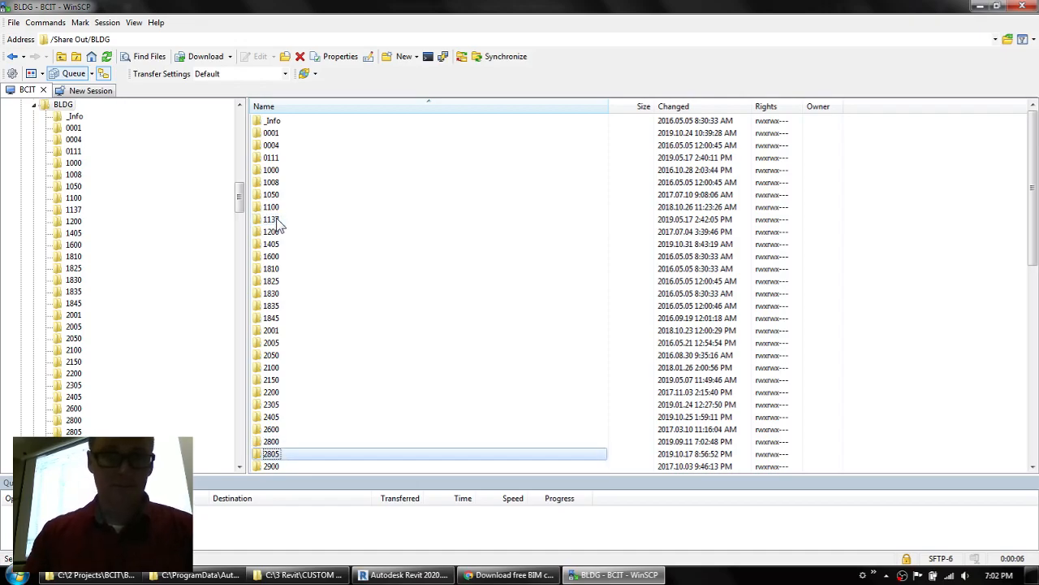
pyautogui.doubleClick(270, 453)
pyautogui.rightClick(280, 231)
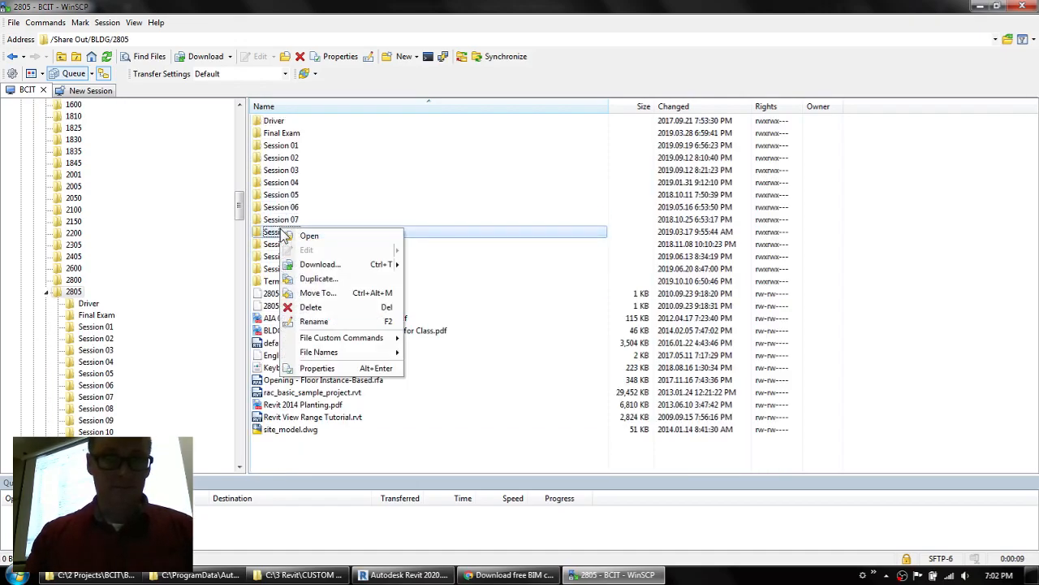
pyautogui.click(333, 265)
pyautogui.click(544, 324)
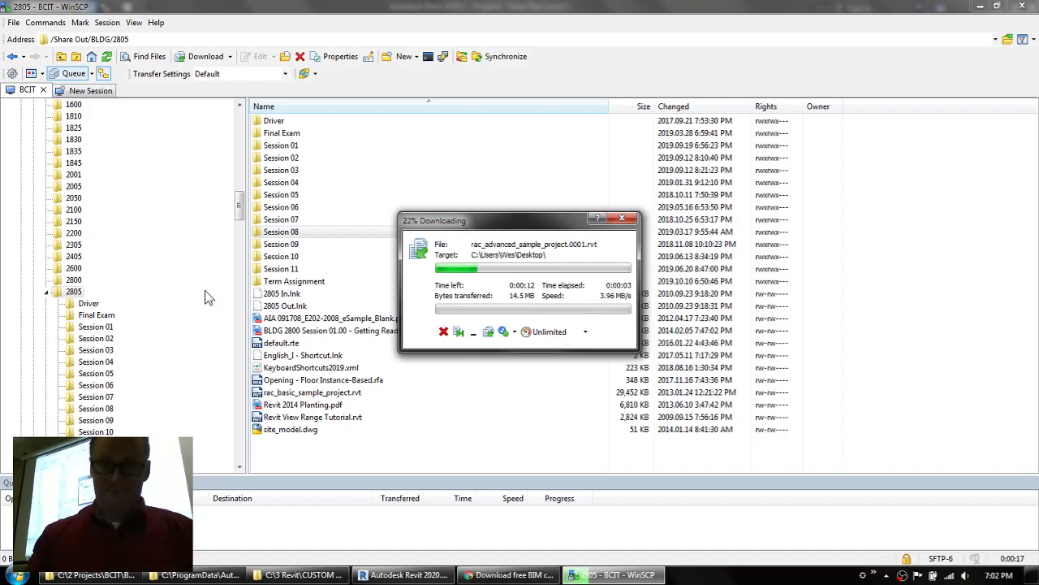
# Switch to Revit, browse the Session 08 folder on the Desktop for files to open, and cancel the opening.
pyautogui.click(404, 574)
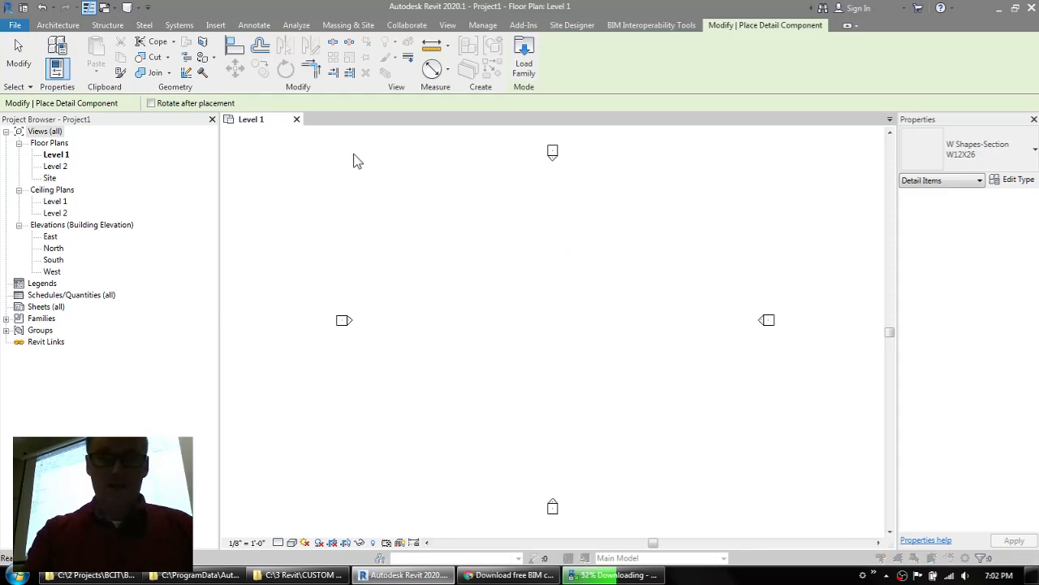
pyautogui.hotkey('ctrl', 'o')
pyautogui.scroll(-3, 302, 345)
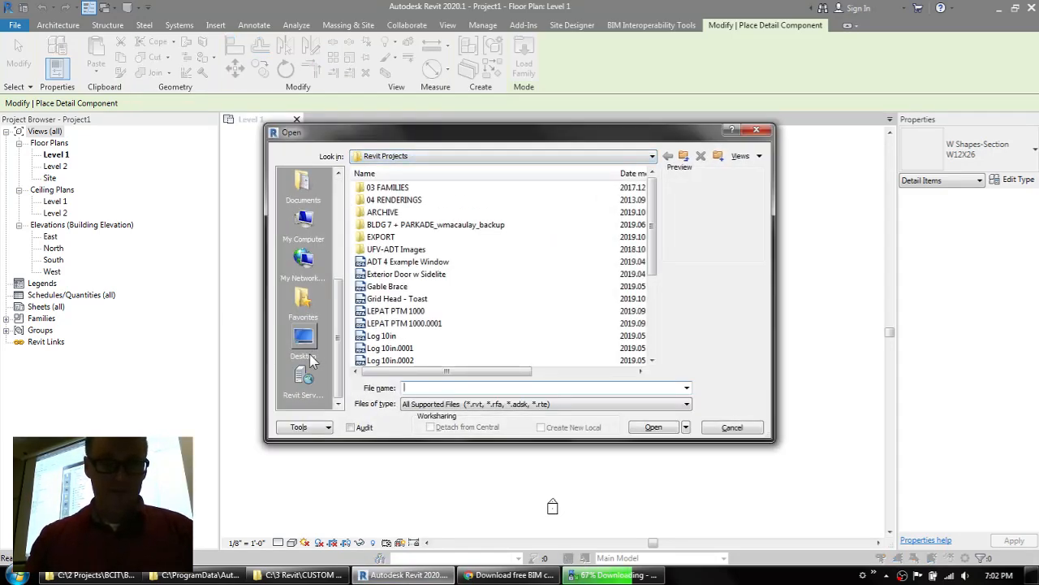
pyautogui.click(303, 341)
pyautogui.doubleClick(388, 192)
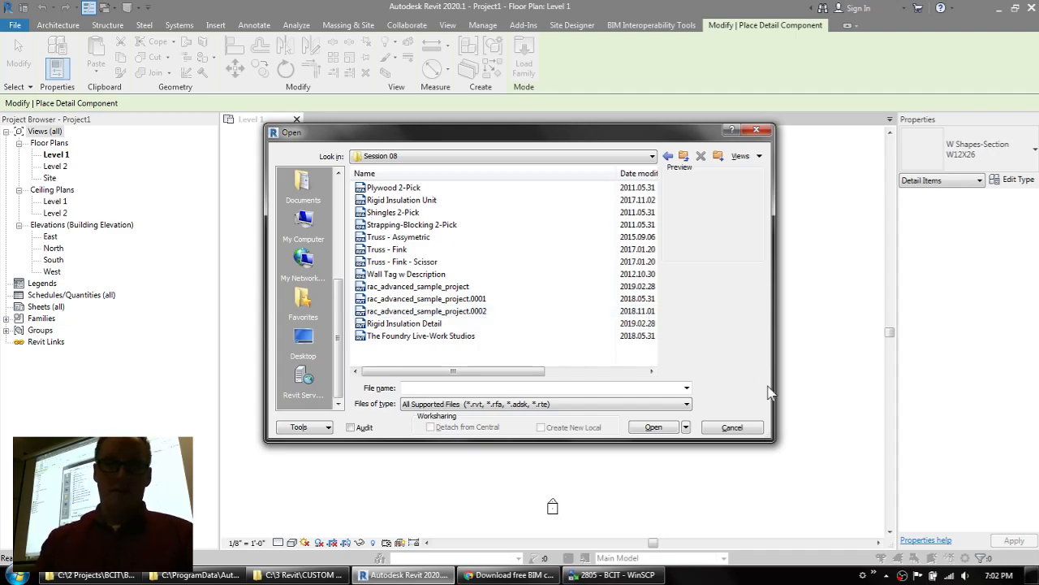
pyautogui.click(735, 428)
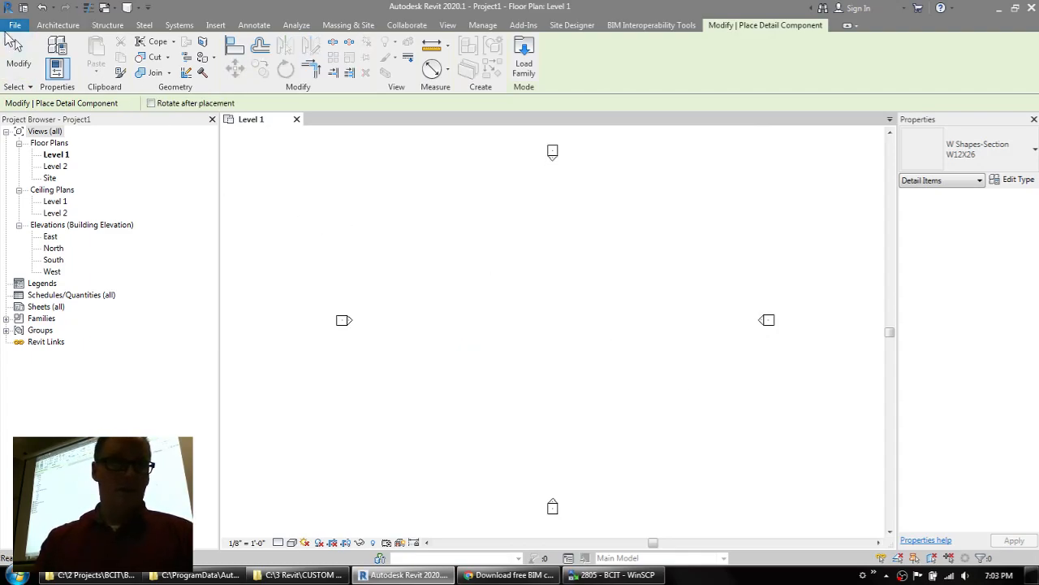
# Start a new family, preview the Detail Item line based template in the English_I folder, and cancel the template selection.
pyautogui.click(13, 25)
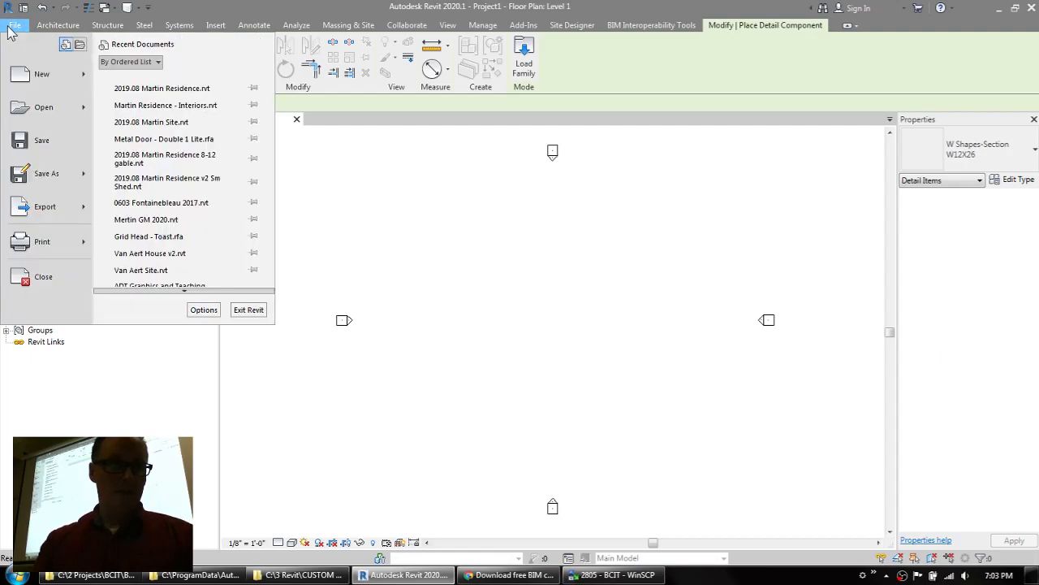
pyautogui.moveTo(37, 76)
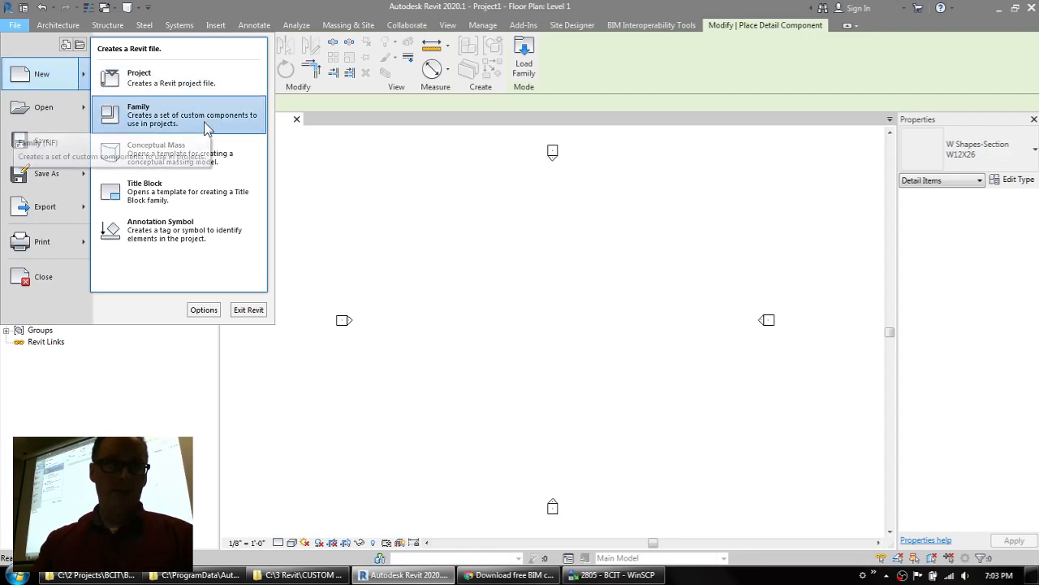
pyautogui.click(205, 123)
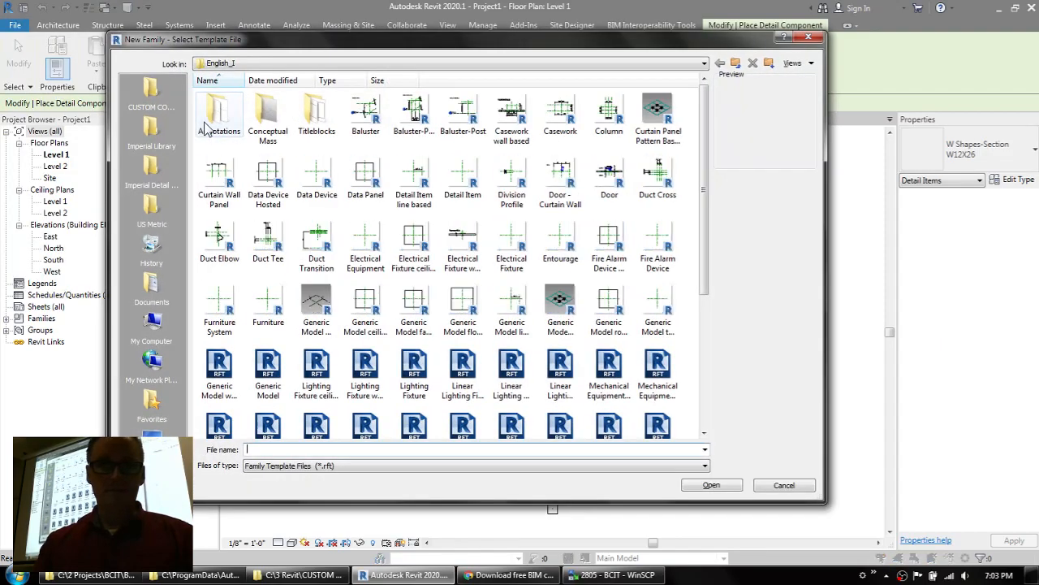
pyautogui.click(414, 181)
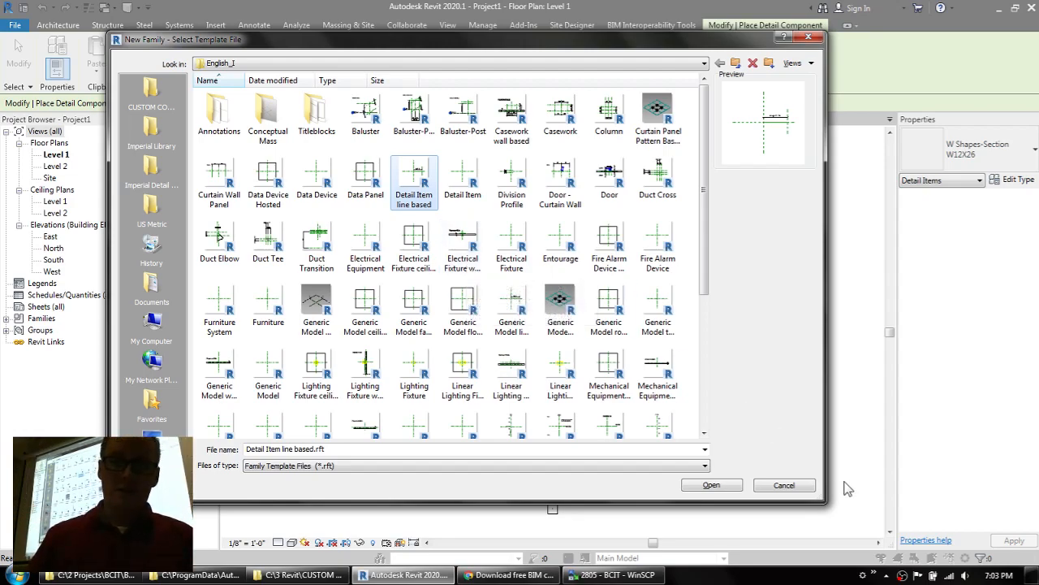
pyautogui.click(783, 485)
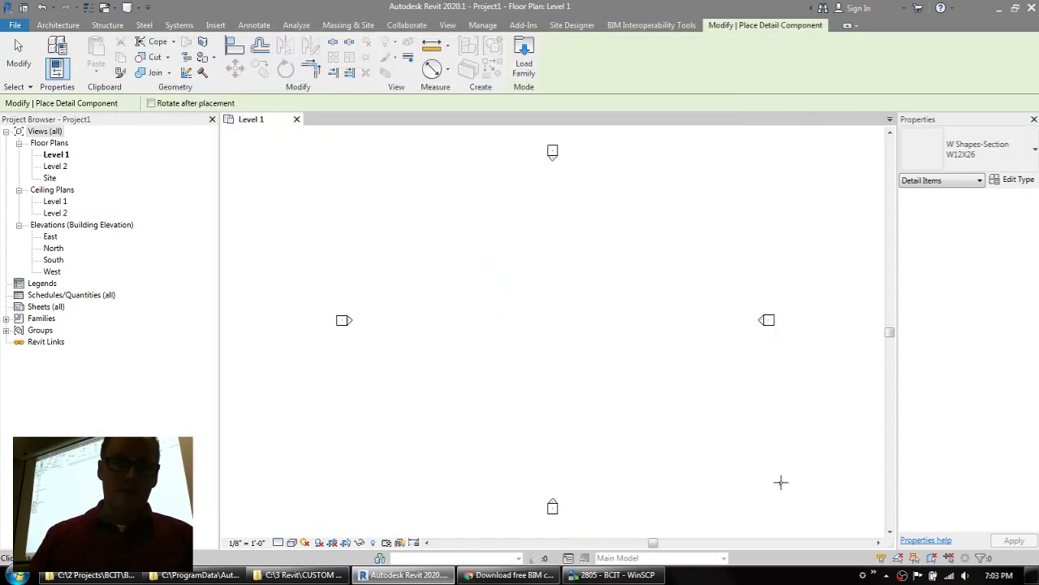
# Close WinSCP and confirm terminating the BCIT session.
pyautogui.rightClick(615, 574)
pyautogui.click(569, 546)
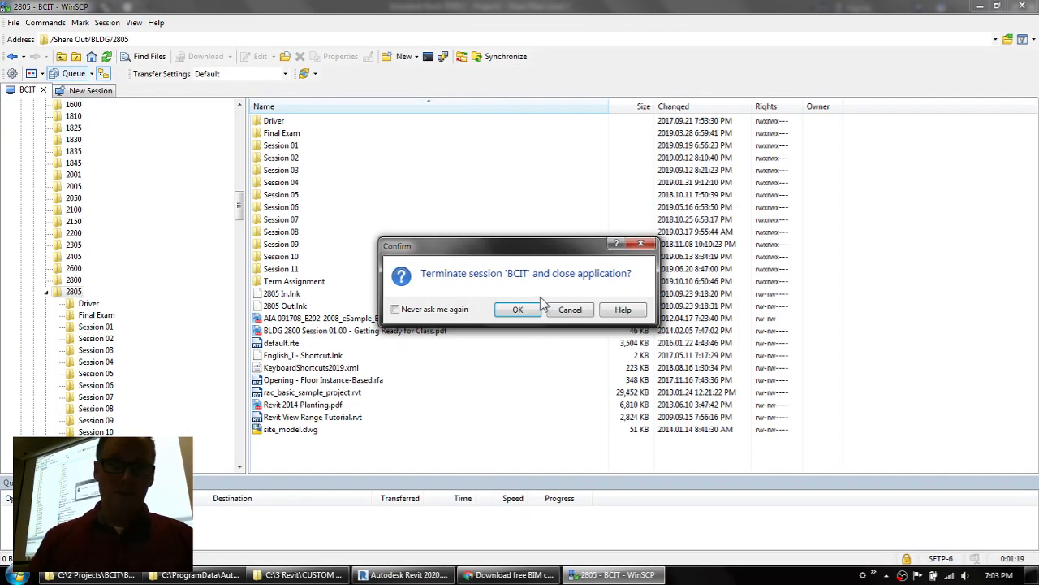
pyautogui.click(520, 310)
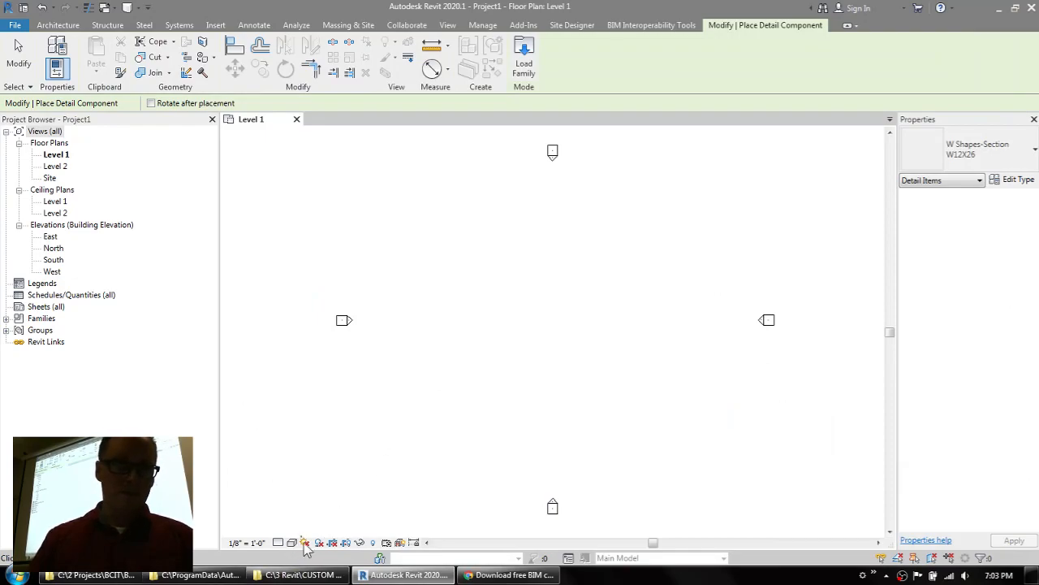
# In Windows Explorer, open the Session 08 folder on the Desktop and load its Shingles 2-Pick family into the Revit project.
pyautogui.click(299, 574)
pyautogui.click(39, 83)
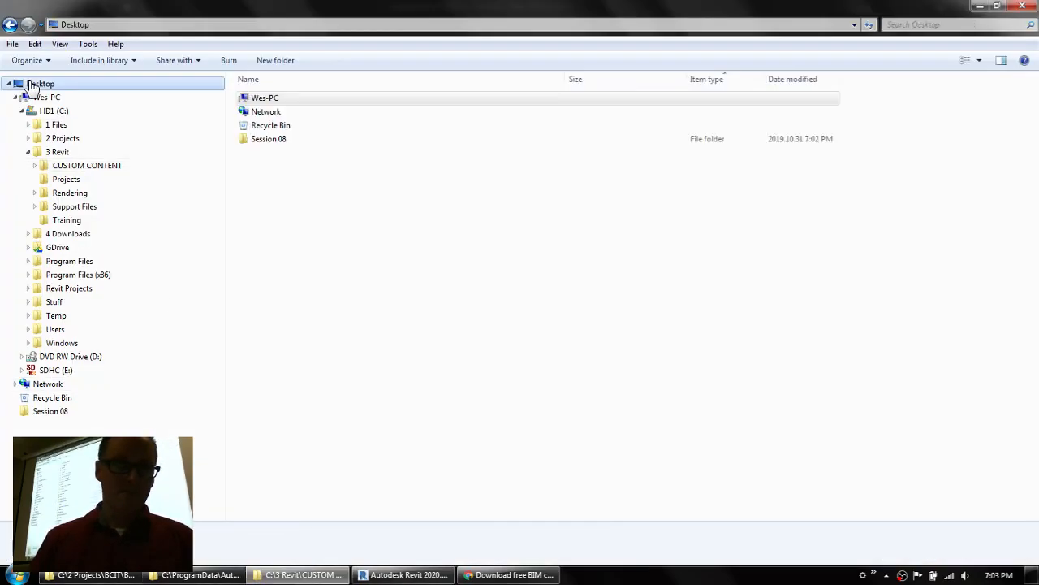
pyautogui.doubleClick(252, 139)
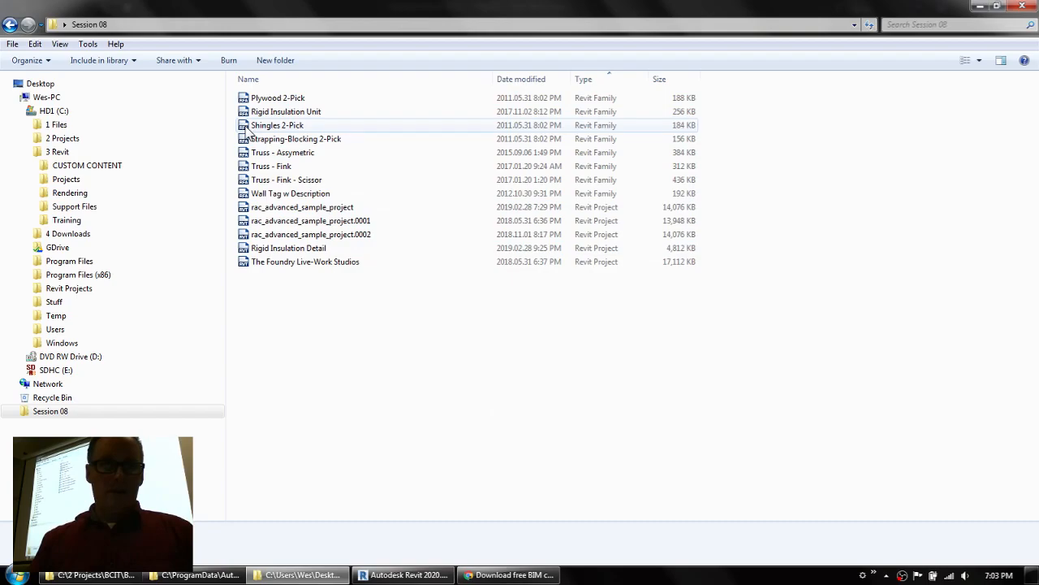
pyautogui.moveTo(248, 128); pyautogui.dragTo(274, 130)
pyautogui.moveTo(341, 139)
pyautogui.mouseDown()
pyautogui.moveTo(445, 214)
pyautogui.moveTo(476, 447)
pyautogui.moveTo(425, 570)
pyautogui.moveTo(414, 574)
pyautogui.moveTo(447, 408)
pyautogui.moveTo(352, 327)
pyautogui.mouseUp()
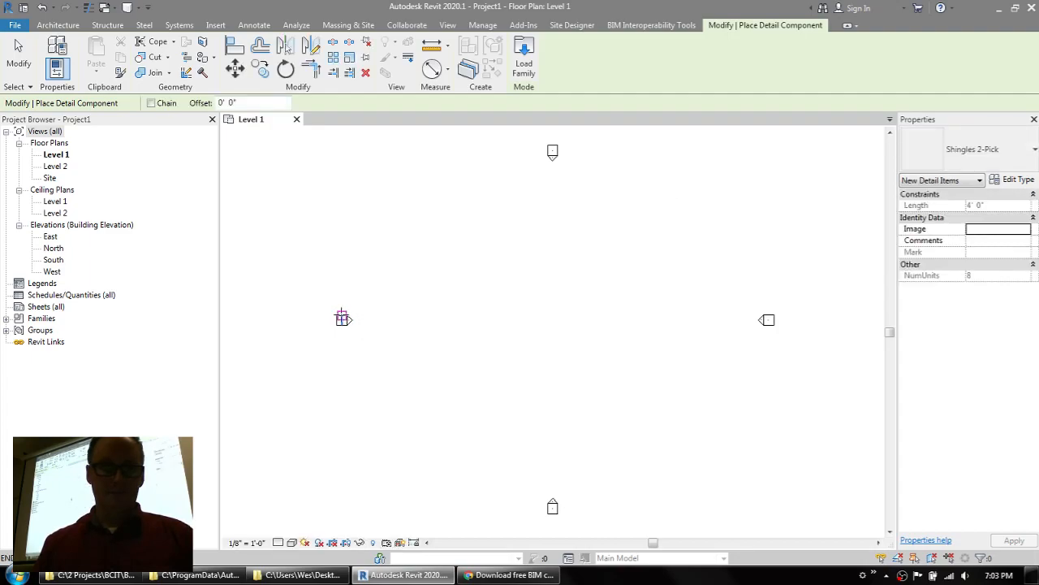
# Place a horizontal Shingles 2-Pick detail about 13'-3" long above the west elevation marker, end placement, and select the new detail.
pyautogui.scroll(5, 339, 309)
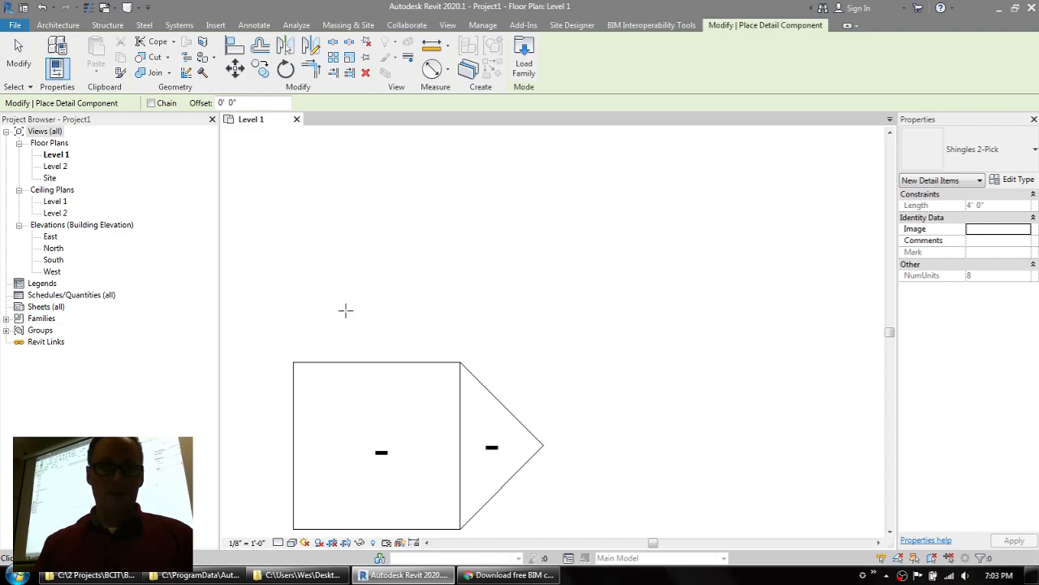
pyautogui.scroll(-2, 349, 306)
pyautogui.click(324, 298)
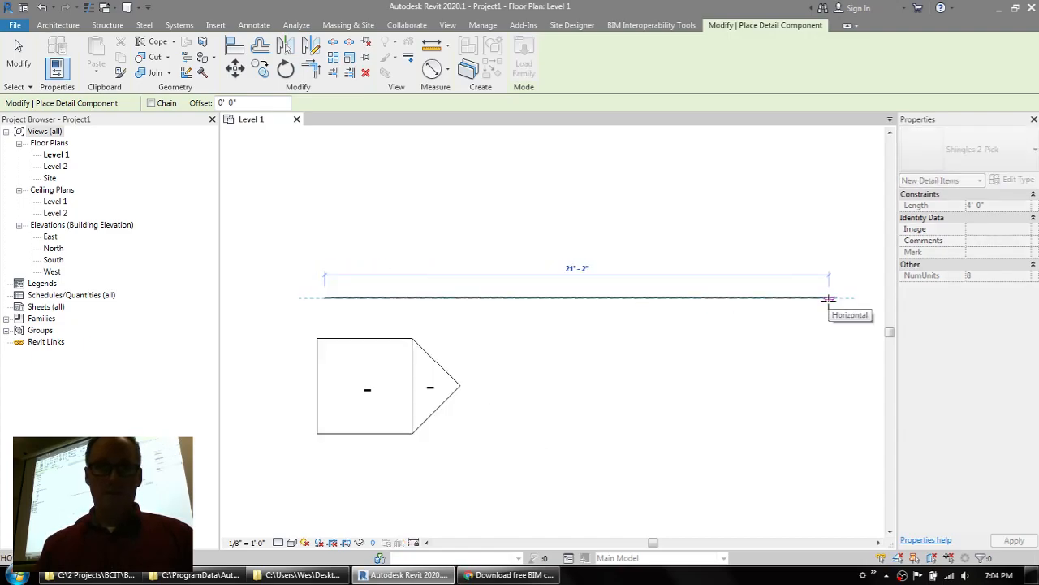
pyautogui.click(641, 296)
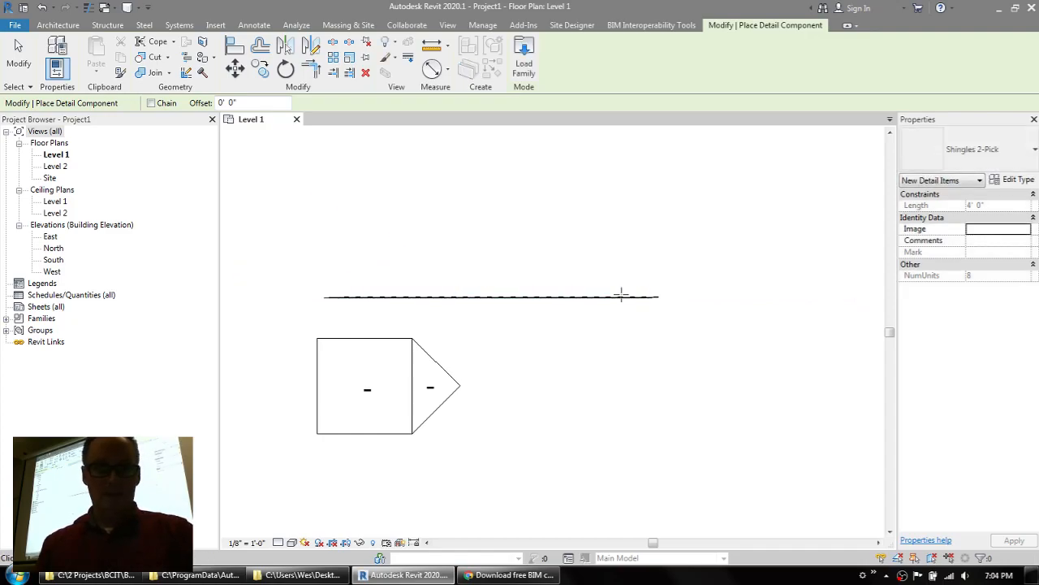
pyautogui.scroll(5, 336, 297)
pyautogui.moveTo(360, 316); pyautogui.dragTo(434, 316, button='middle')
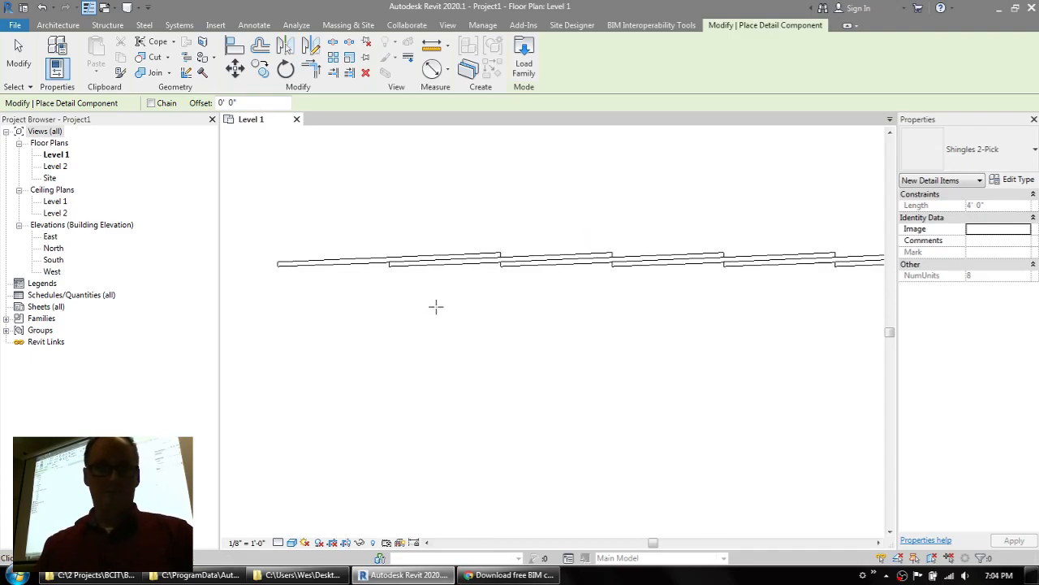
pyautogui.press('Escape')
pyautogui.click(418, 271)
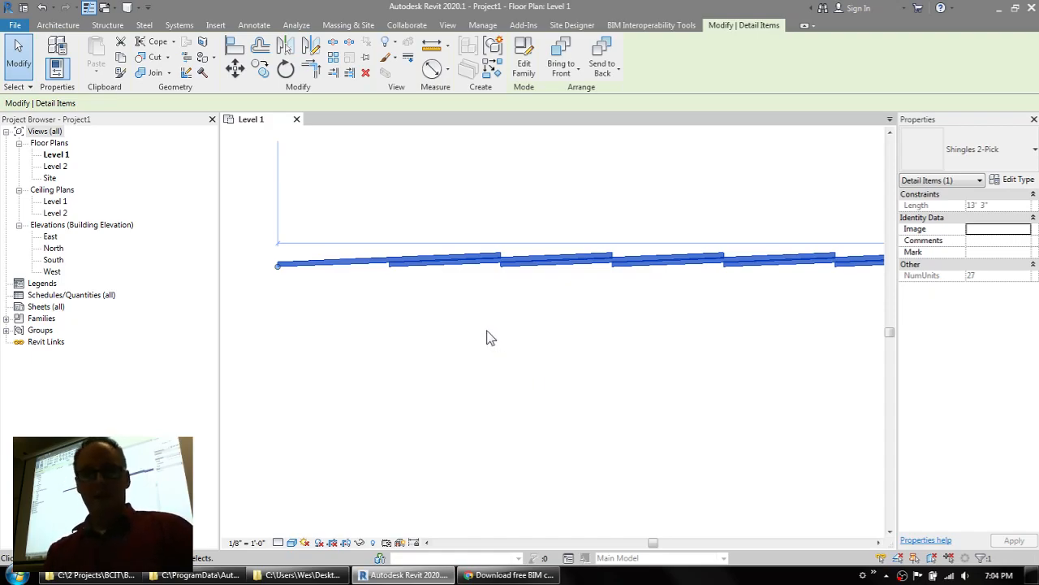
# Create a similar Shingles 2-Pick detail running vertically for about 1'-5 1/4" across the elevation marker's upper edge, and select it.
pyautogui.press('c')
pyautogui.press('s')
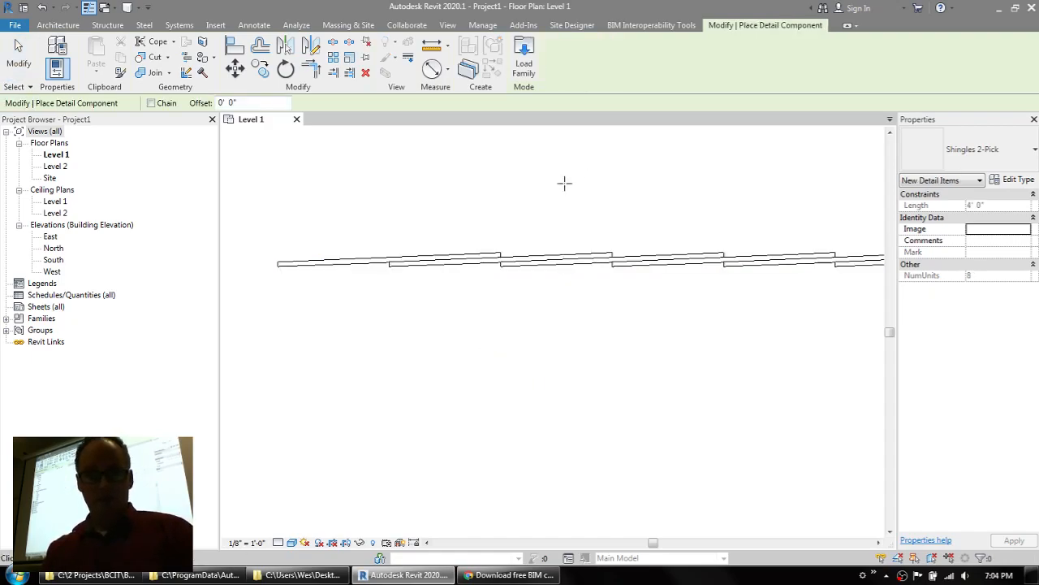
pyautogui.scroll(-1, 552, 329)
pyautogui.moveTo(554, 374); pyautogui.dragTo(522, 208, button='middle')
pyautogui.click(538, 173)
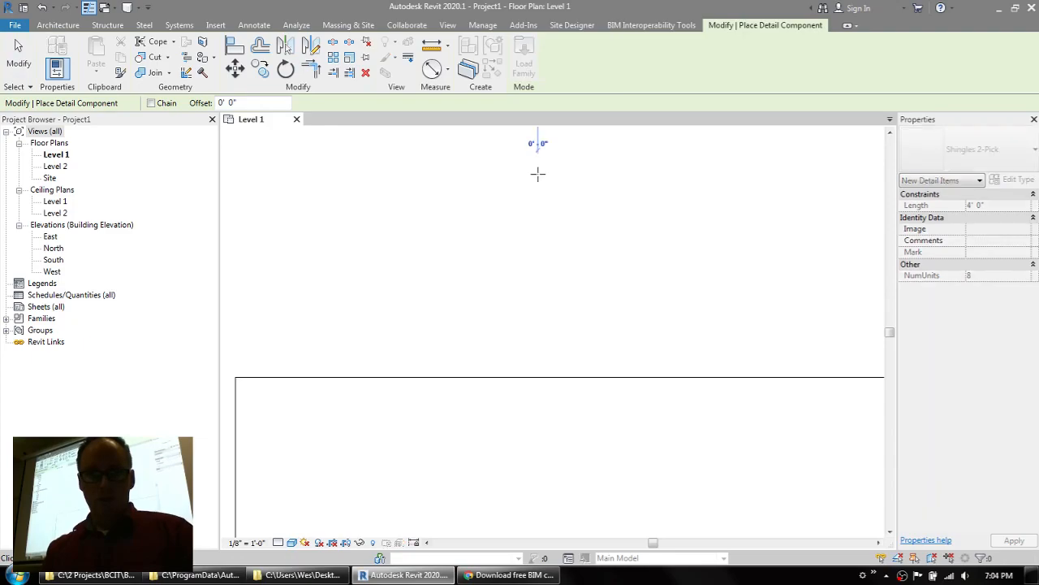
pyautogui.click(539, 415)
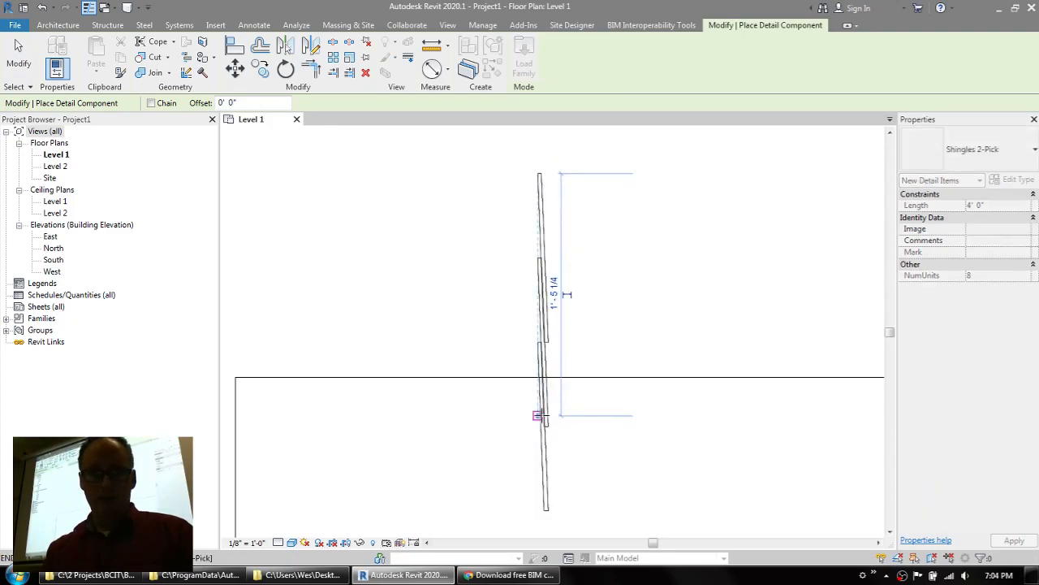
pyautogui.press('Escape')
pyautogui.press('Escape')
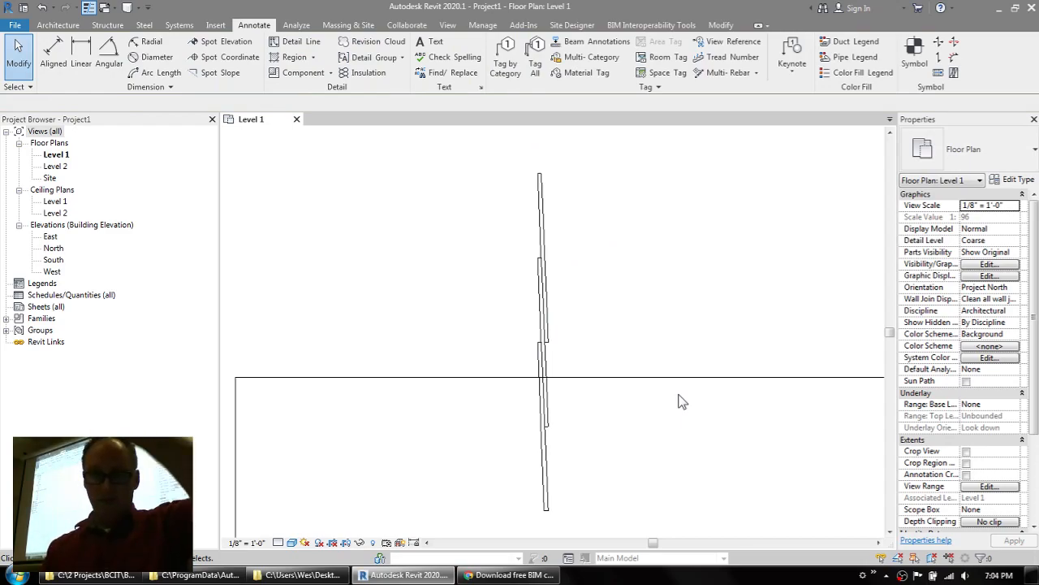
pyautogui.click(556, 354)
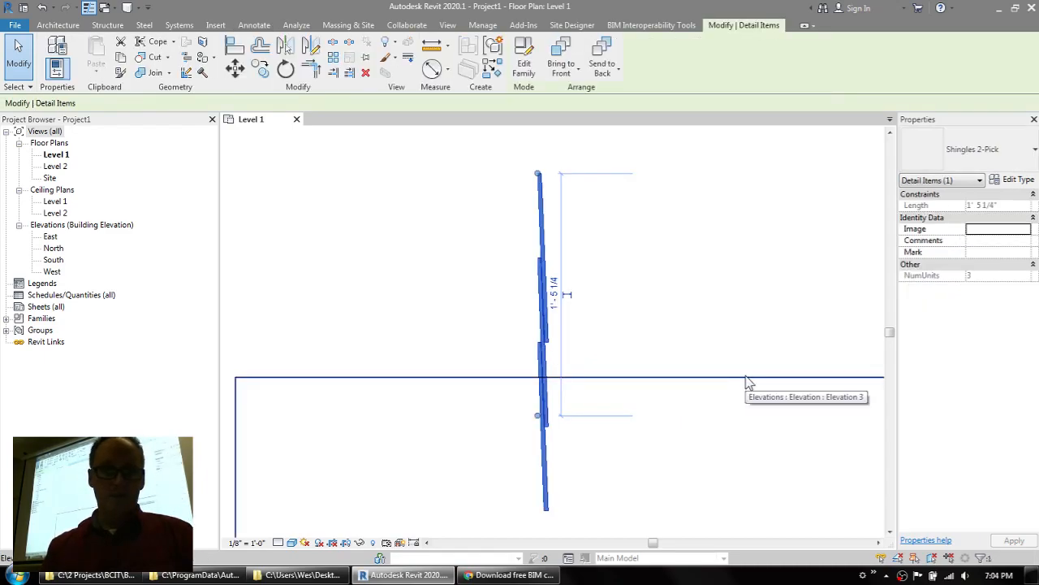
# Load the Plywood 2-Pick family from the Session 08 folder and place a horizontal 1/2" piece about 1'-8 1/2" long beside the vertical shingles.
pyautogui.click(292, 579)
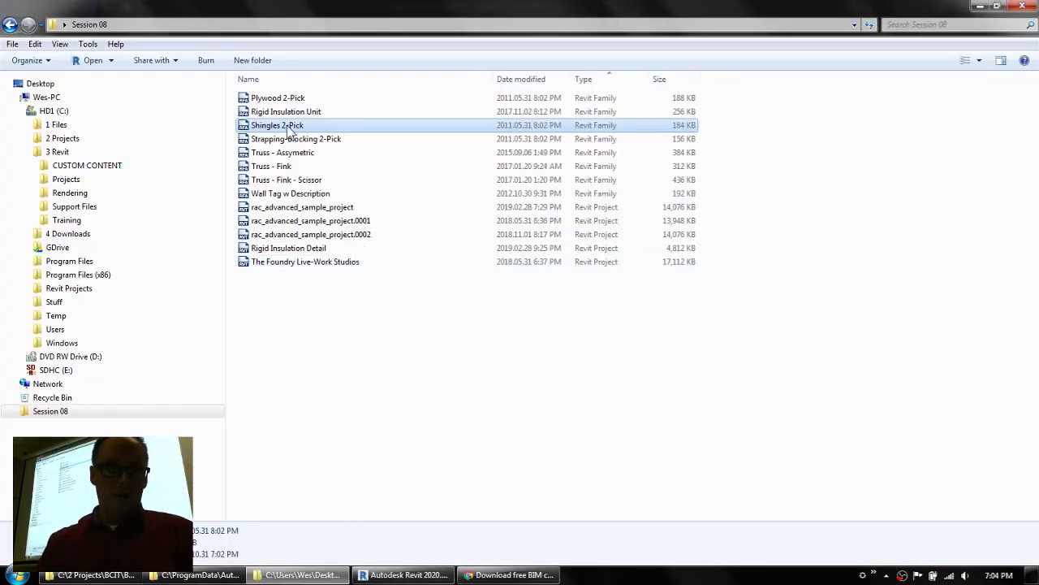
pyautogui.click(242, 99)
pyautogui.moveTo(243, 104)
pyautogui.mouseDown()
pyautogui.moveTo(417, 373)
pyautogui.moveTo(406, 573)
pyautogui.moveTo(495, 516)
pyautogui.moveTo(615, 344)
pyautogui.mouseUp()
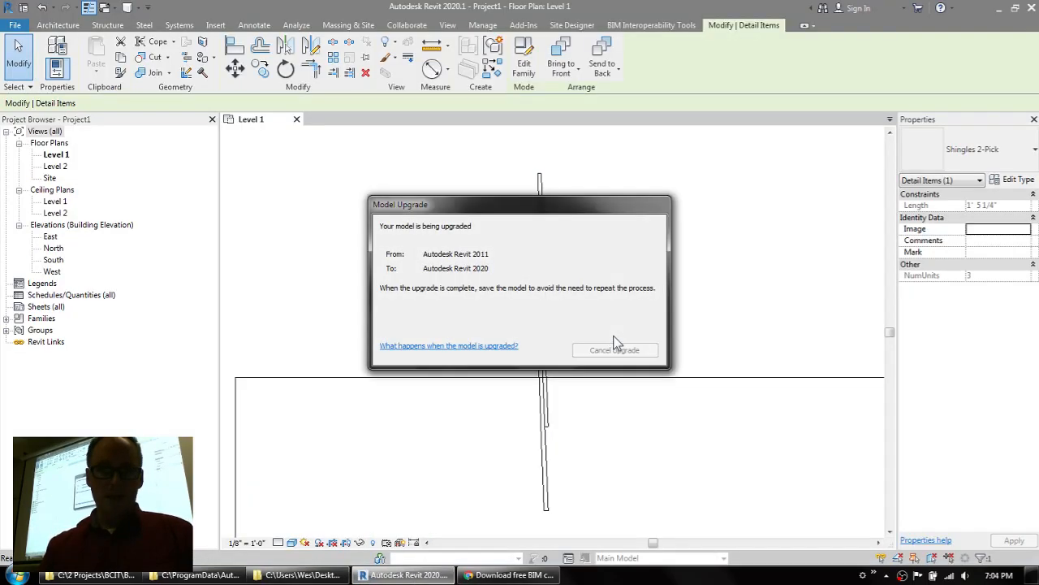
pyautogui.moveTo(328, 306); pyautogui.dragTo(445, 317, button='middle')
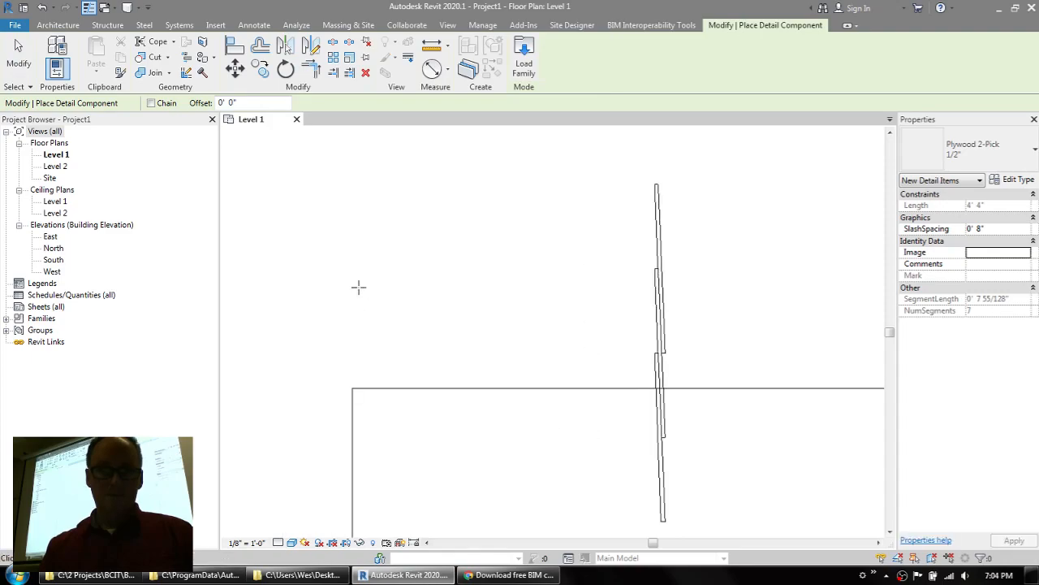
pyautogui.click(355, 285)
pyautogui.click(639, 285)
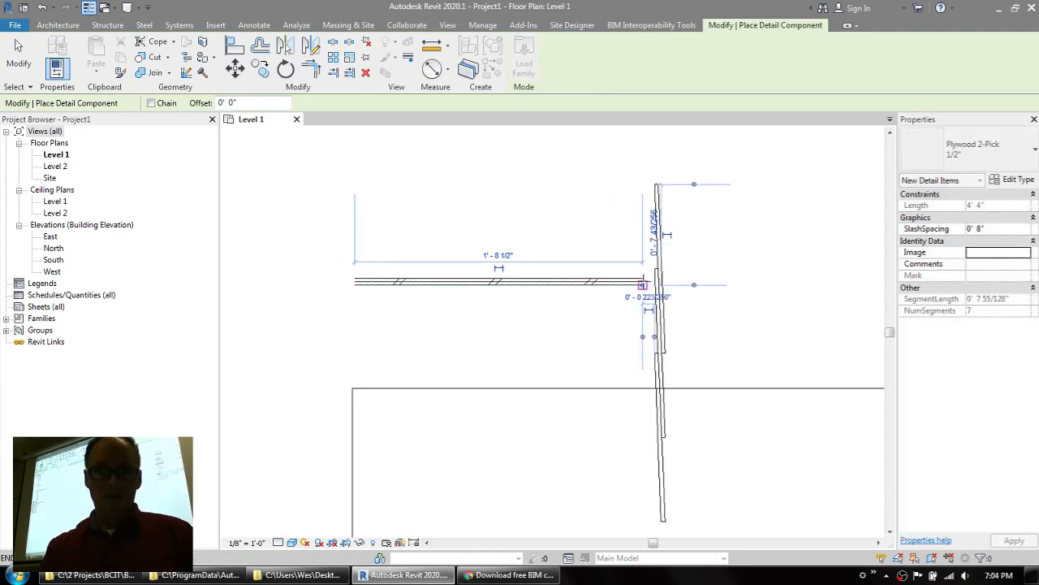
# Turn off thin line display, set the Level 1 view scale to 3" = 1'-0", and end the plywood placement.
pyautogui.scroll(3, 617, 291)
pyautogui.press('t')
pyautogui.press('l')
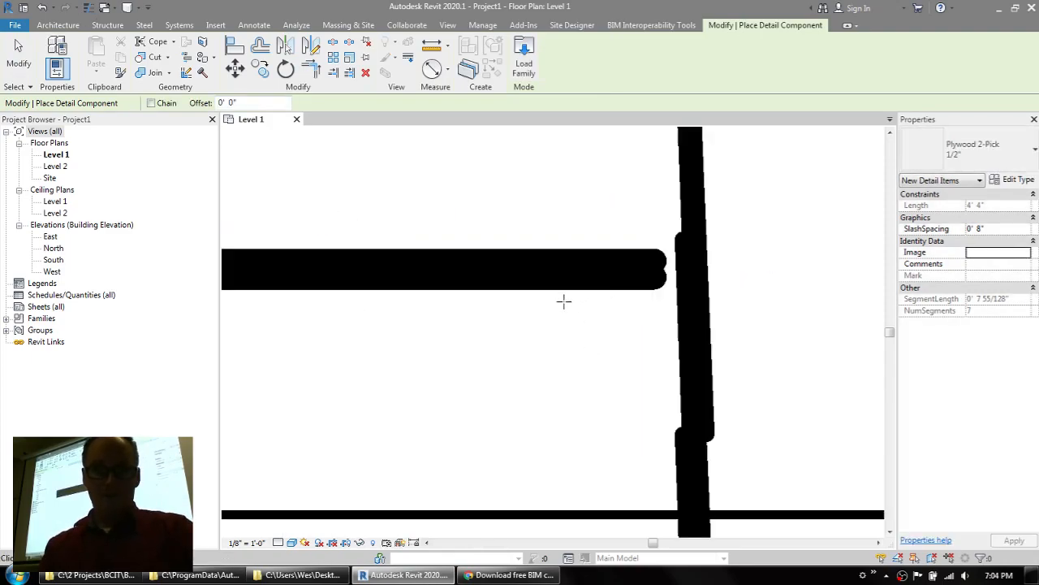
pyautogui.click(246, 543)
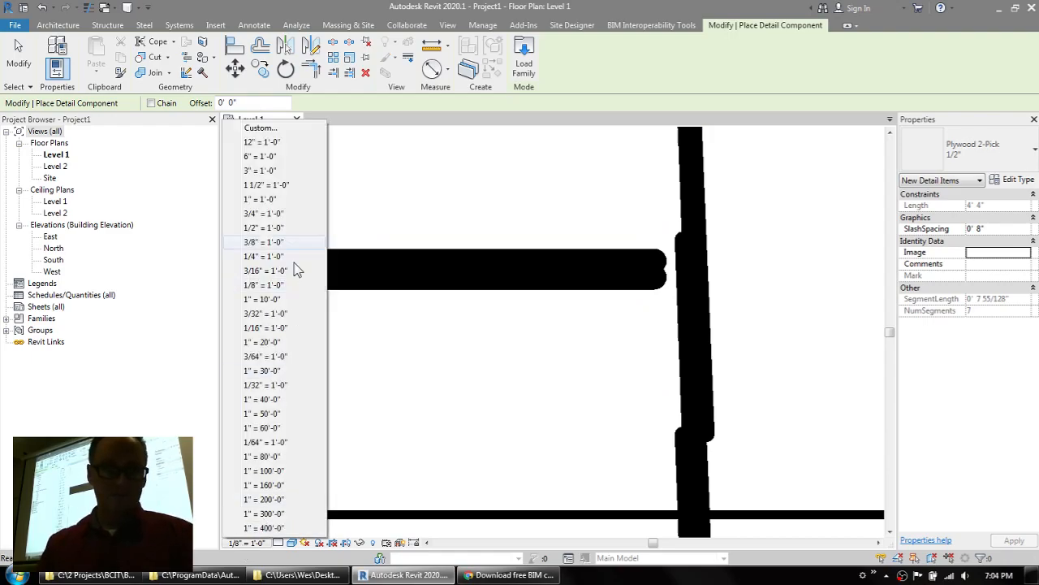
pyautogui.click(264, 174)
pyautogui.scroll(2, 614, 319)
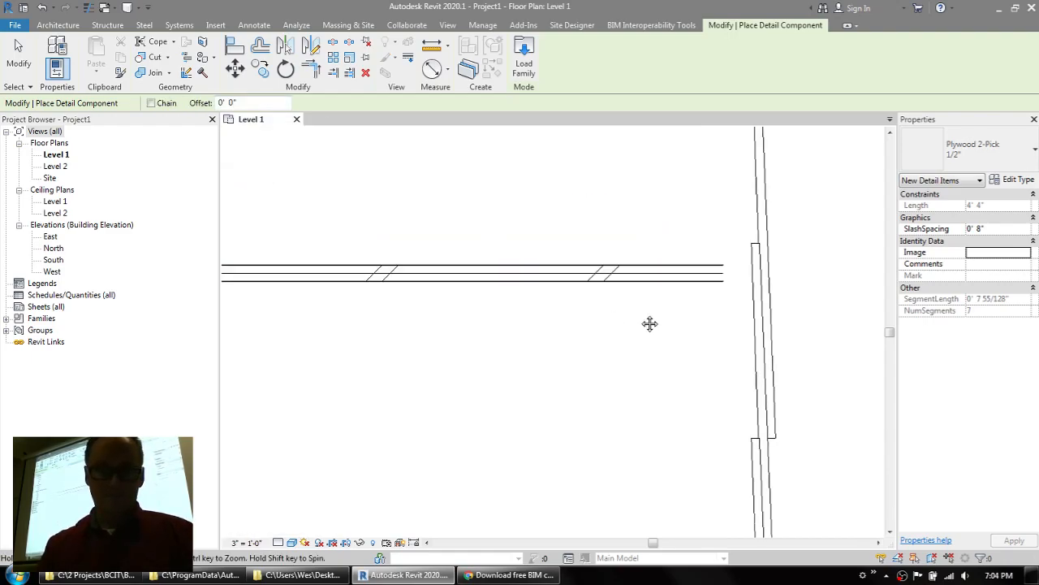
pyautogui.press('Escape')
pyautogui.press('Escape')
pyautogui.scroll(-3, 612, 314)
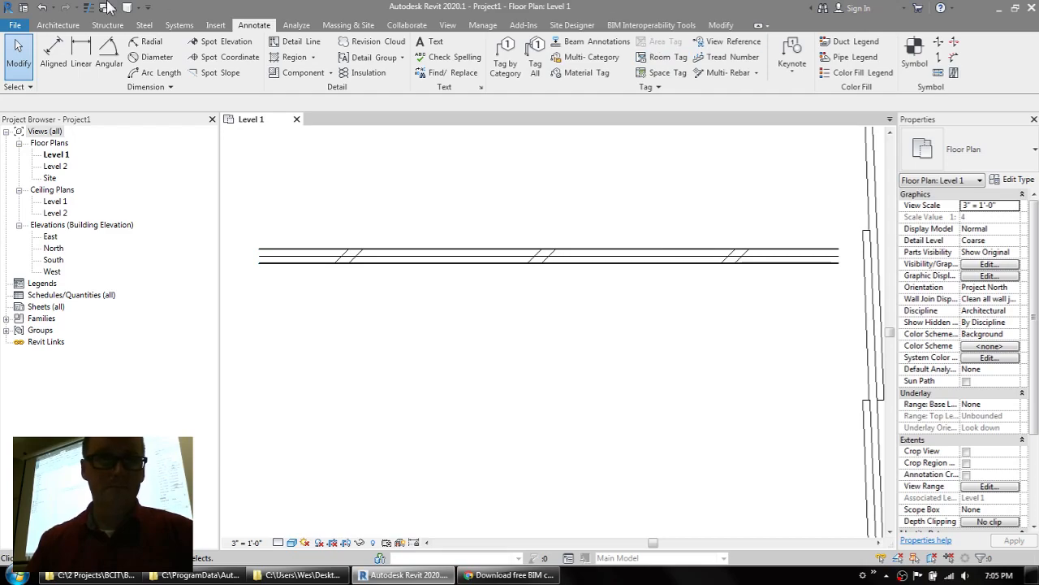
# Load the Plywood-Section family from the imperial detail library's Div 06-Wood and Plastic, 061600-Sheathing folder.
pyautogui.click(50, 26)
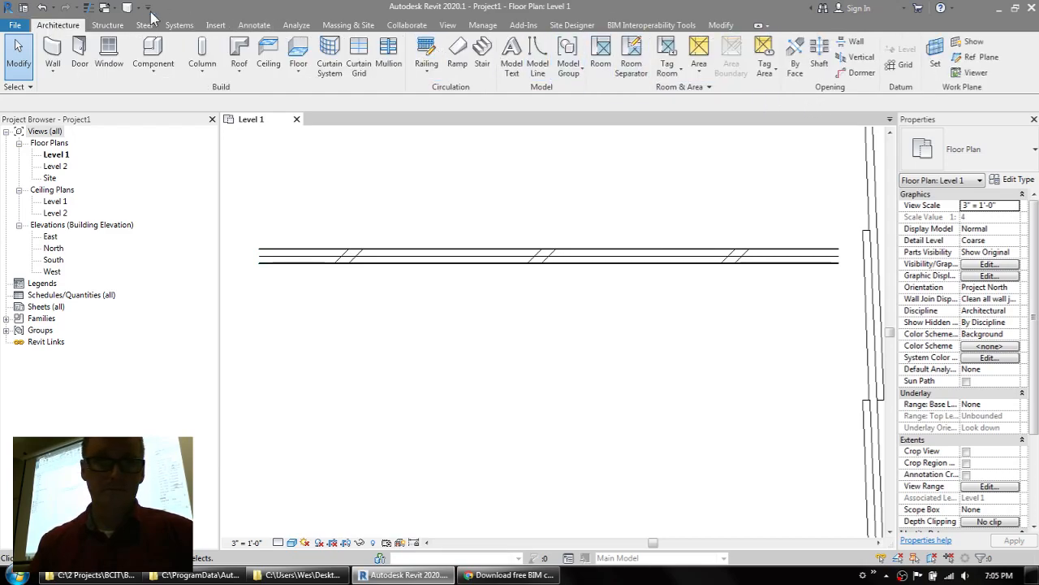
pyautogui.click(216, 26)
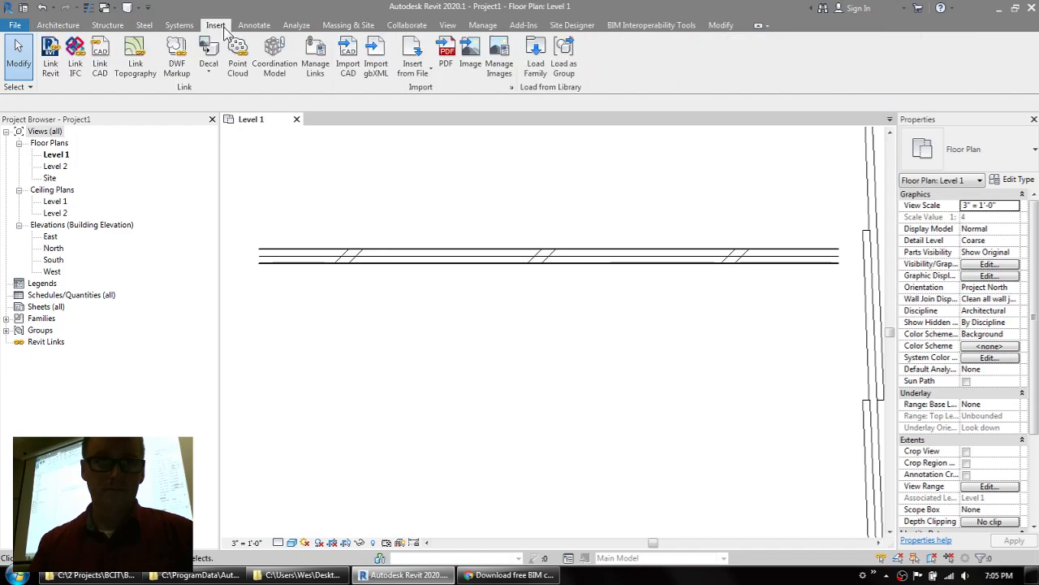
pyautogui.click(534, 76)
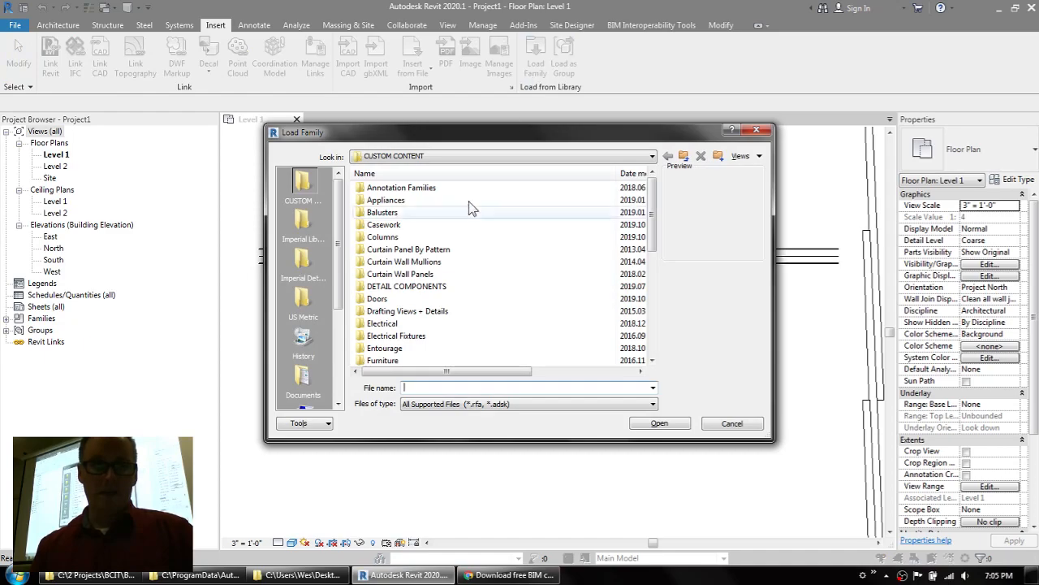
pyautogui.click(302, 262)
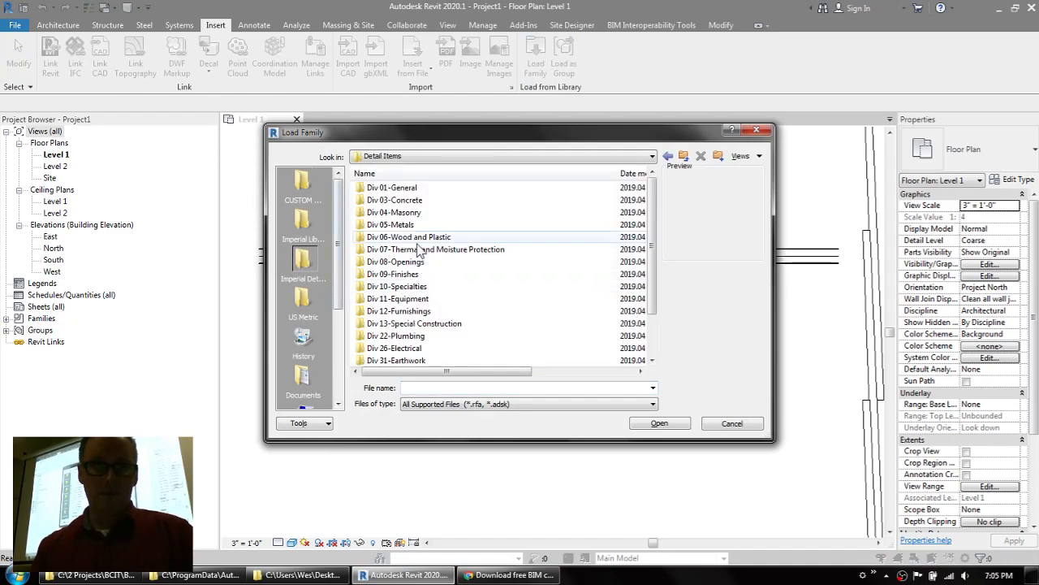
pyautogui.scroll(-2, 414, 337)
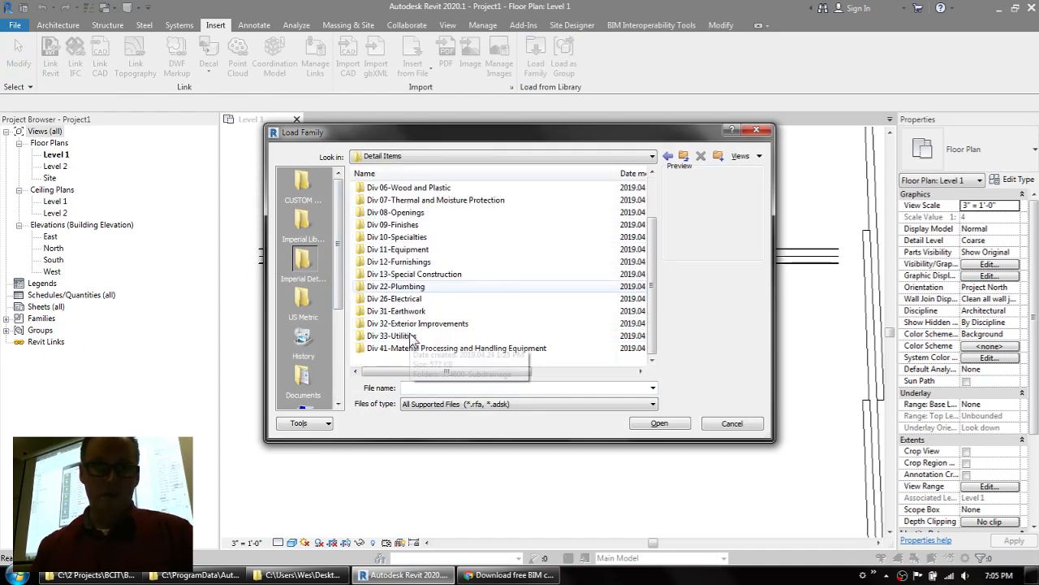
pyautogui.scroll(2, 414, 337)
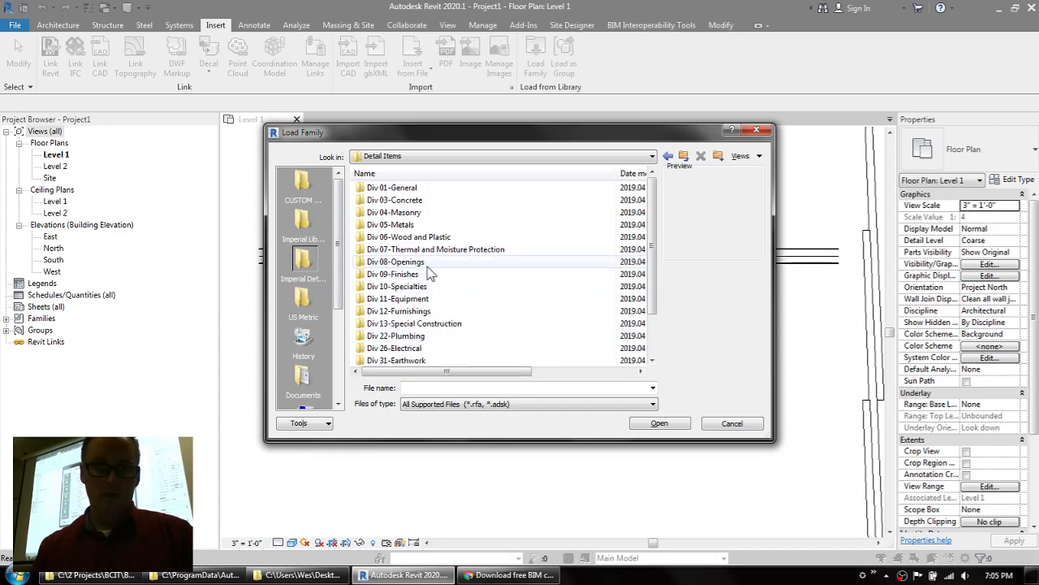
pyautogui.doubleClick(410, 234)
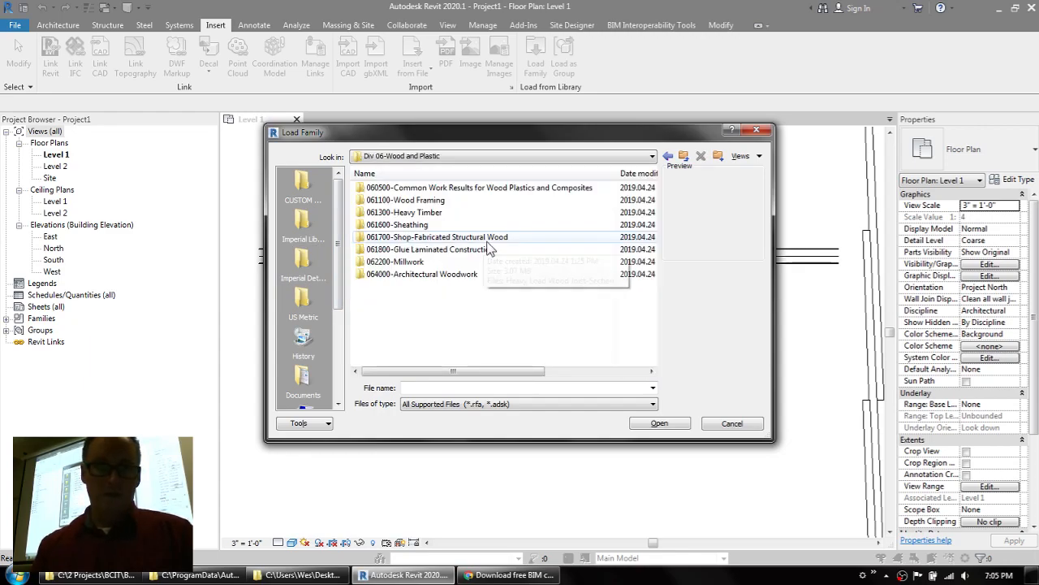
pyautogui.doubleClick(406, 225)
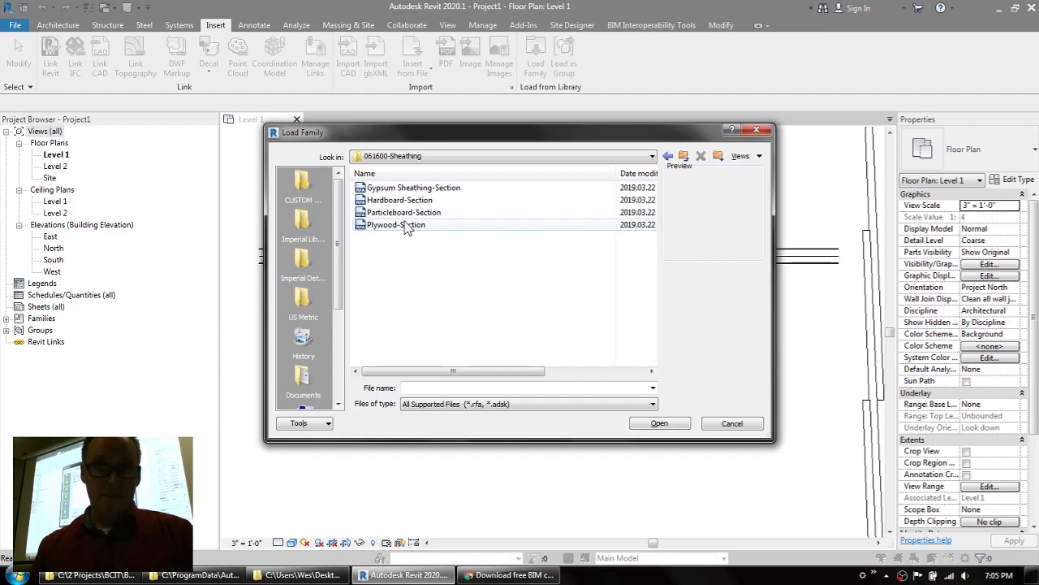
pyautogui.click(409, 227)
pyautogui.click(659, 424)
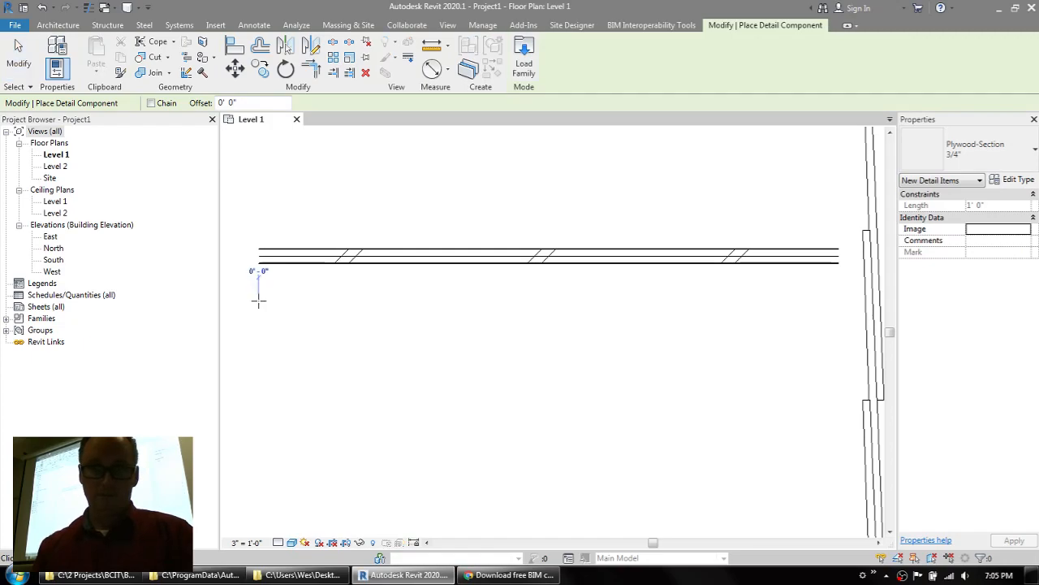
# Place a horizontal 3/4" Plywood-Section piece about 1'-8 1/2" long just below the 2-pick plywood, and end placement.
pyautogui.click(259, 300)
pyautogui.click(837, 300)
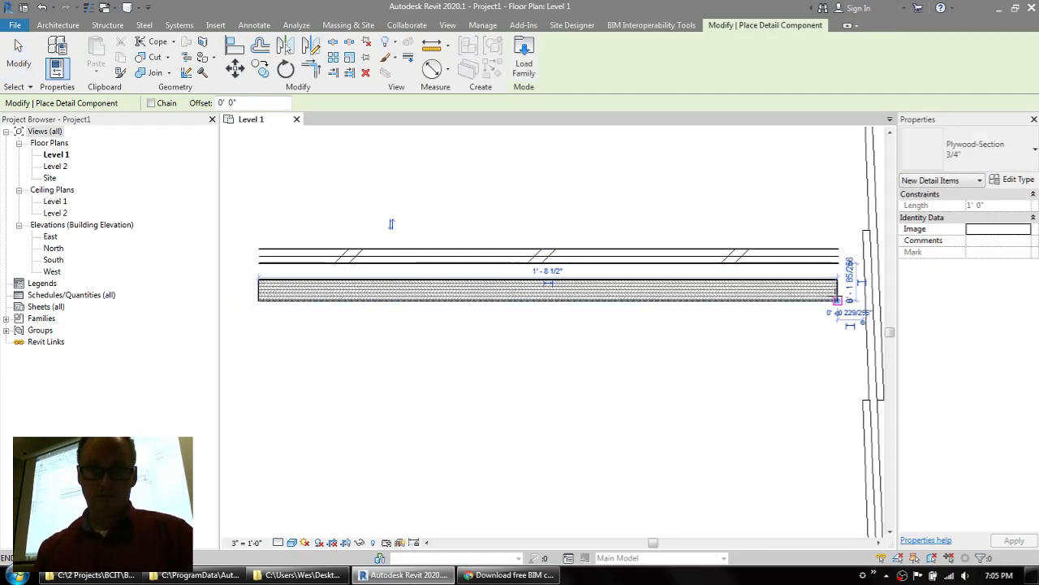
pyautogui.press('Escape')
pyautogui.press('Escape')
pyautogui.scroll(3, 514, 330)
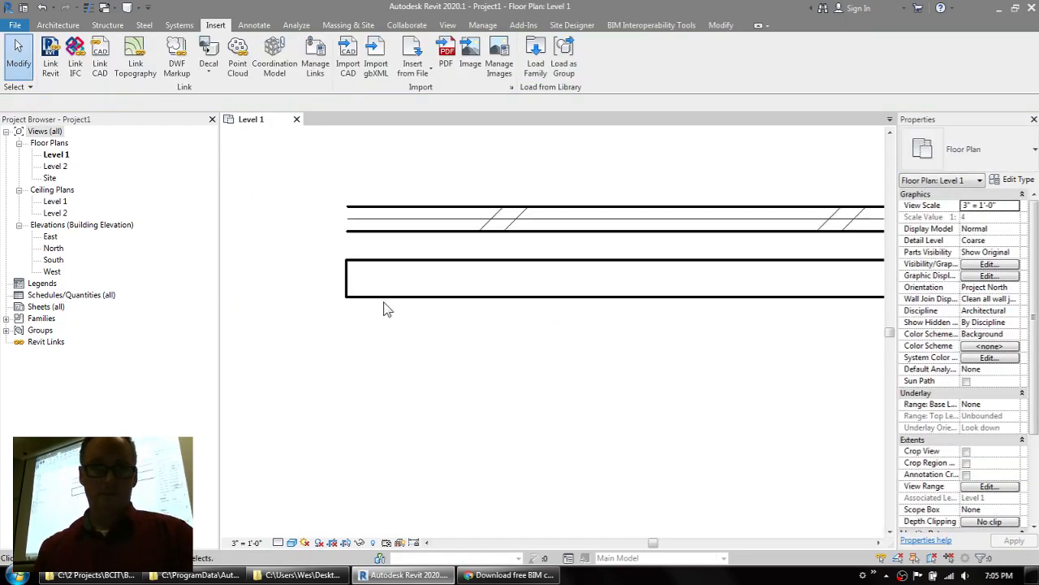
pyautogui.moveTo(479, 362); pyautogui.dragTo(463, 402, button='middle')
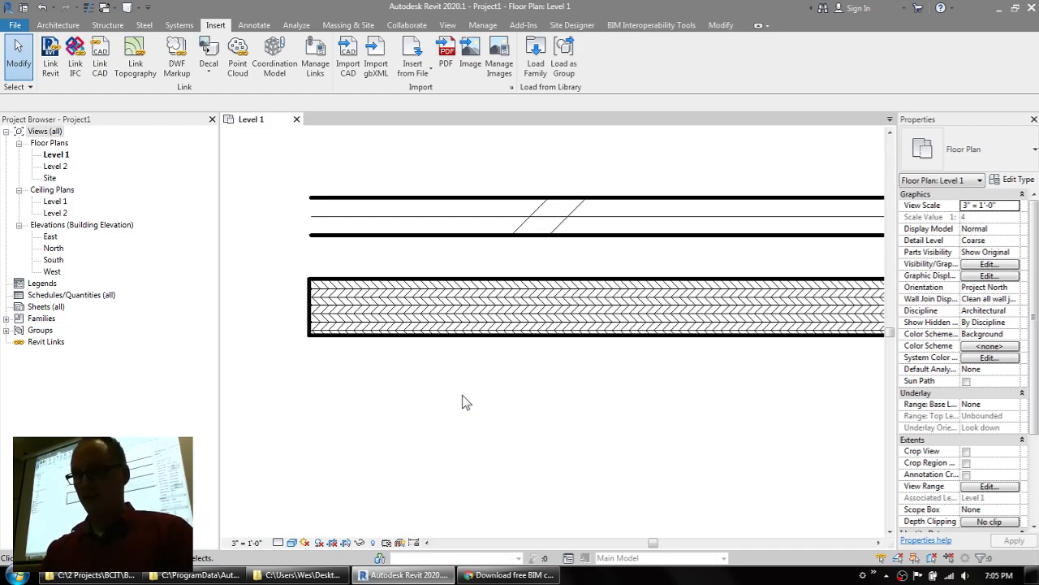
# Stretch the free end of the Plywood 2-Pick detail diagonally down across the vertical shingles to a length of about 3'-1 1/4".
pyautogui.scroll(-5, 462, 396)
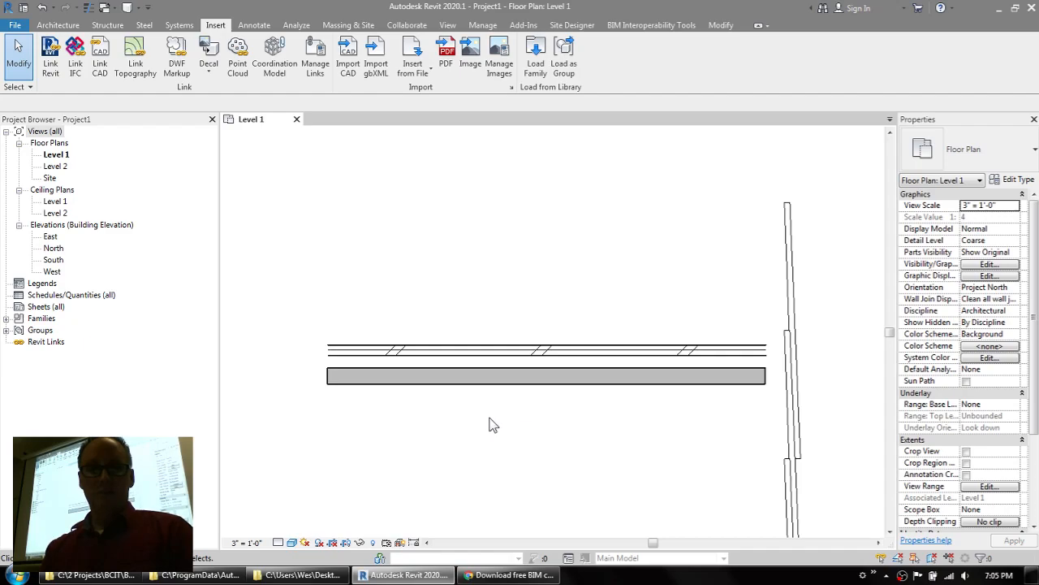
pyautogui.scroll(4, 490, 425)
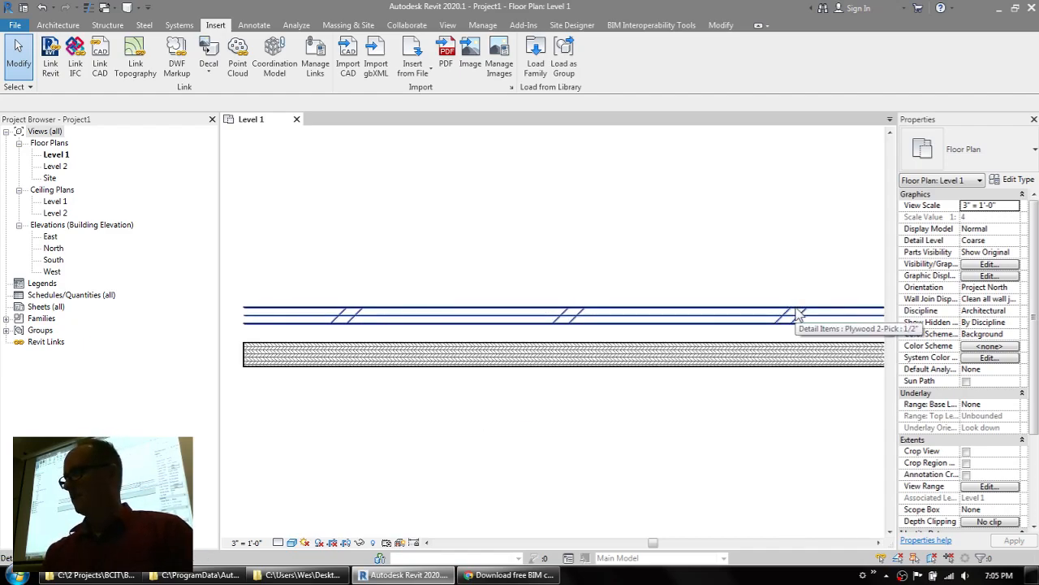
pyautogui.scroll(-3, 747, 460)
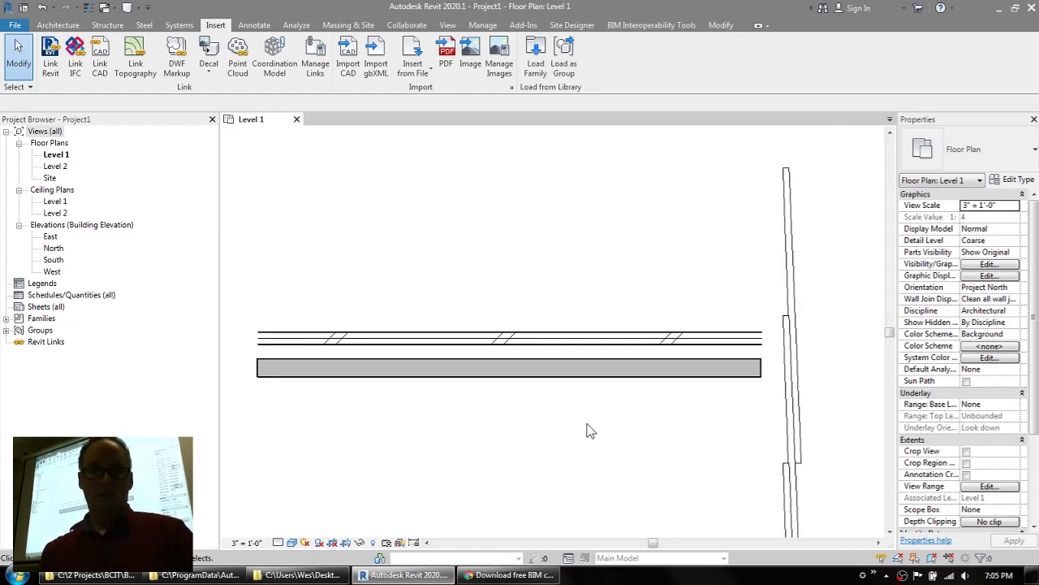
pyautogui.moveTo(587, 429); pyautogui.dragTo(615, 422, button='middle')
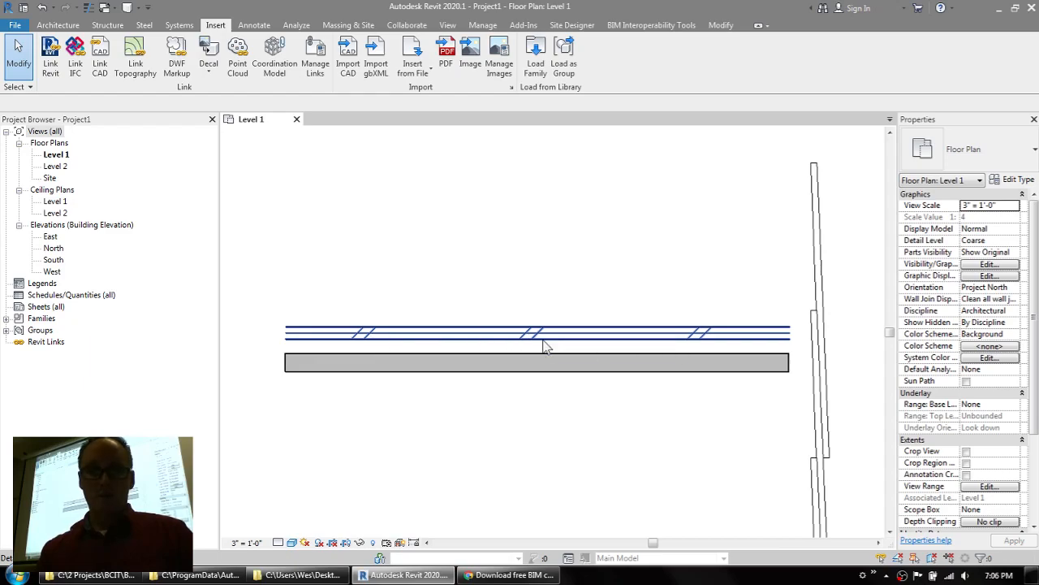
pyautogui.click(421, 332)
pyautogui.moveTo(801, 352); pyautogui.dragTo(689, 339, button='middle')
pyautogui.moveTo(683, 329); pyautogui.dragTo(455, 497)
pyautogui.moveTo(574, 447); pyautogui.dragTo(712, 389, button='middle')
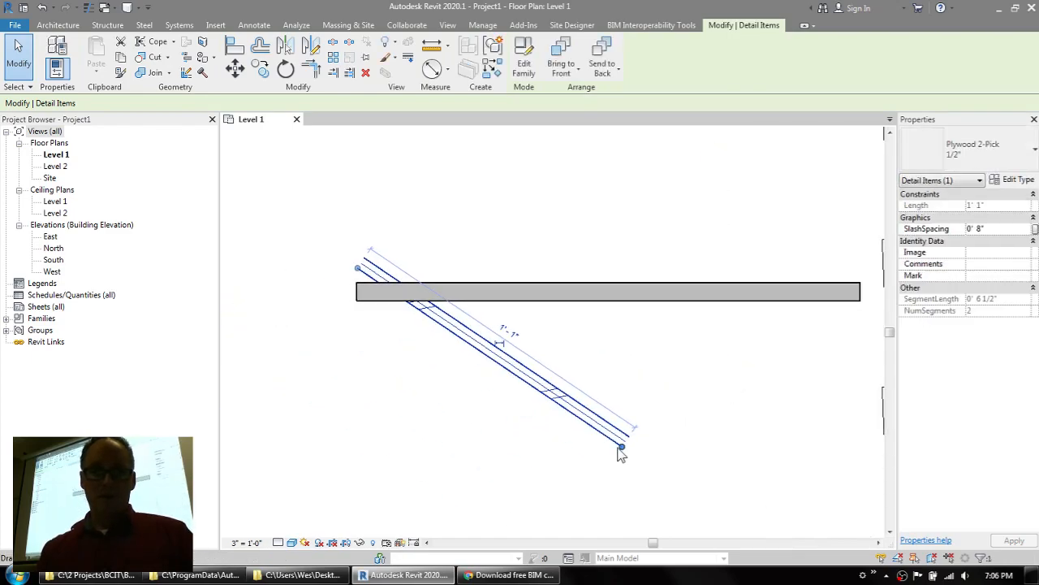
pyautogui.moveTo(804, 458); pyautogui.dragTo(555, 350, button='middle')
pyautogui.scroll(-2, 527, 332)
pyautogui.moveTo(559, 347); pyautogui.dragTo(768, 439)
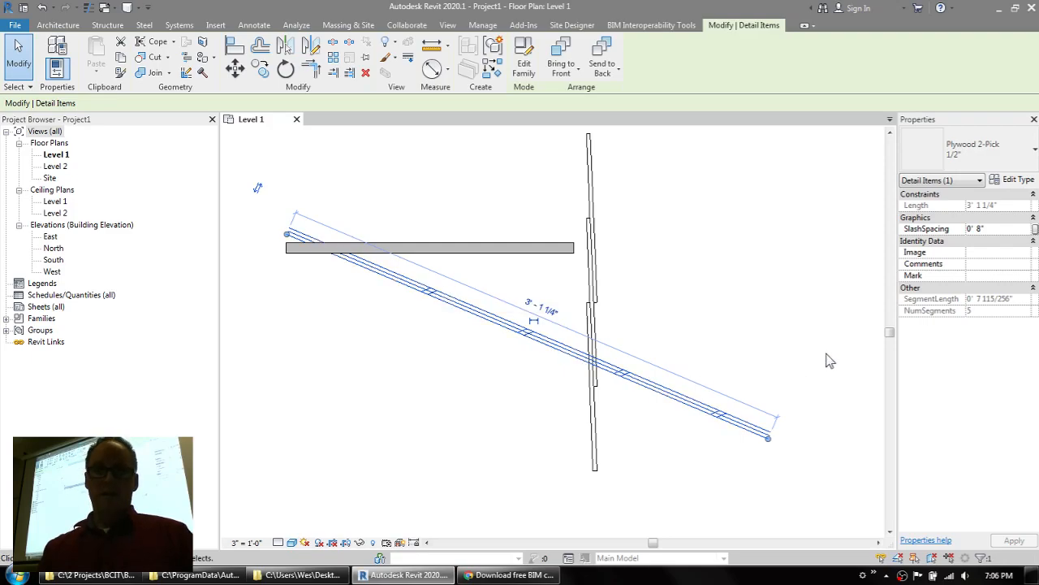
pyautogui.press('Escape')
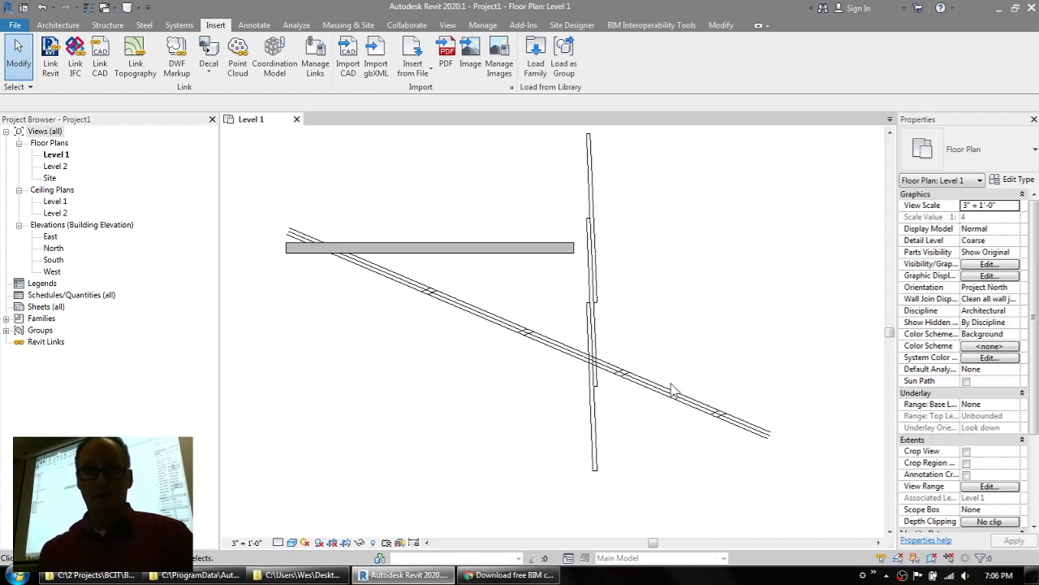
# Load the Strapping-Blocking 2-Pick family from the Session 08 folder and place a vertical 1 1/2" piece about 7" long above the Plywood-Section.
pyautogui.click(315, 574)
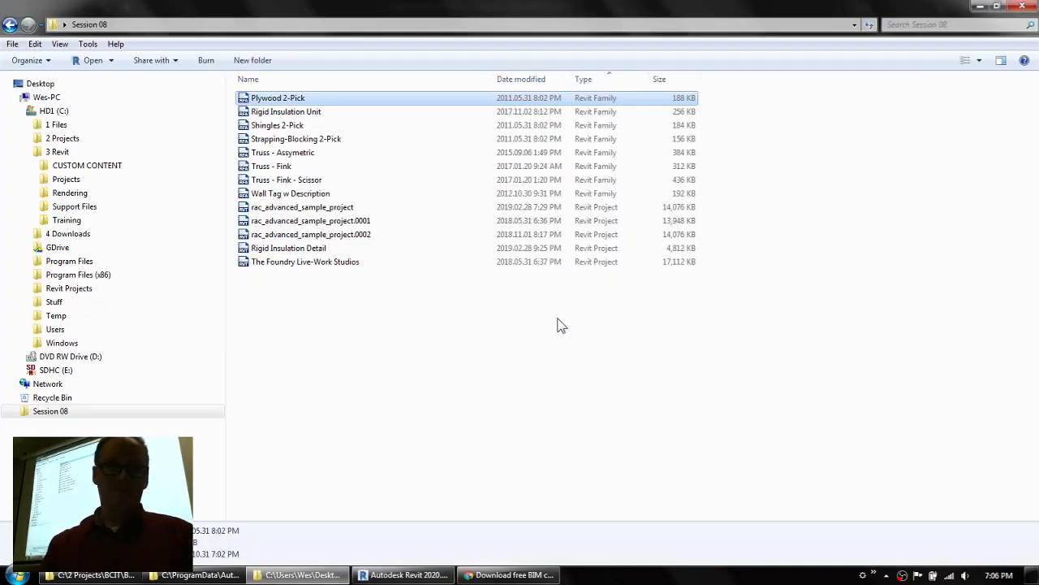
pyautogui.moveTo(325, 138); pyautogui.dragTo(362, 410)
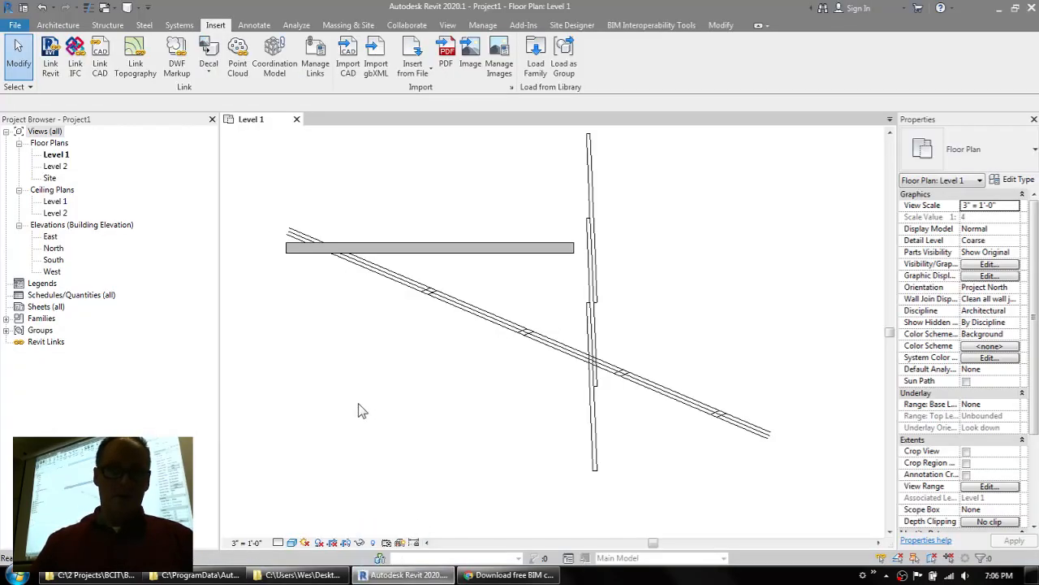
pyautogui.scroll(3, 626, 336)
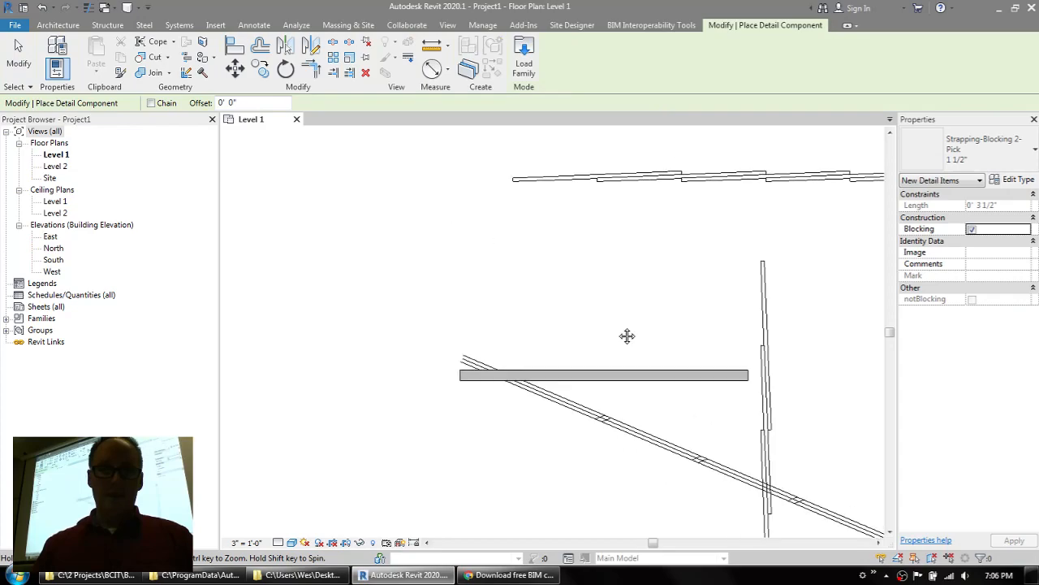
pyautogui.click(557, 332)
pyautogui.click(555, 236)
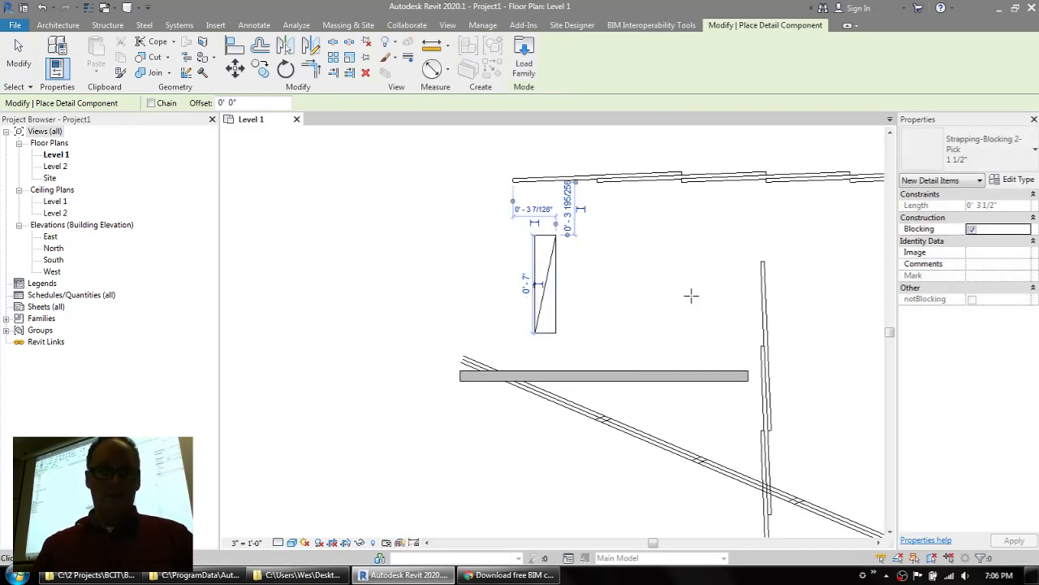
pyautogui.press('Escape')
pyautogui.press('Escape')
# Create two similar vertical blocking pieces beside the first, about 4 3/4" and 3" long, and end placement.
pyautogui.scroll(5, 536, 325)
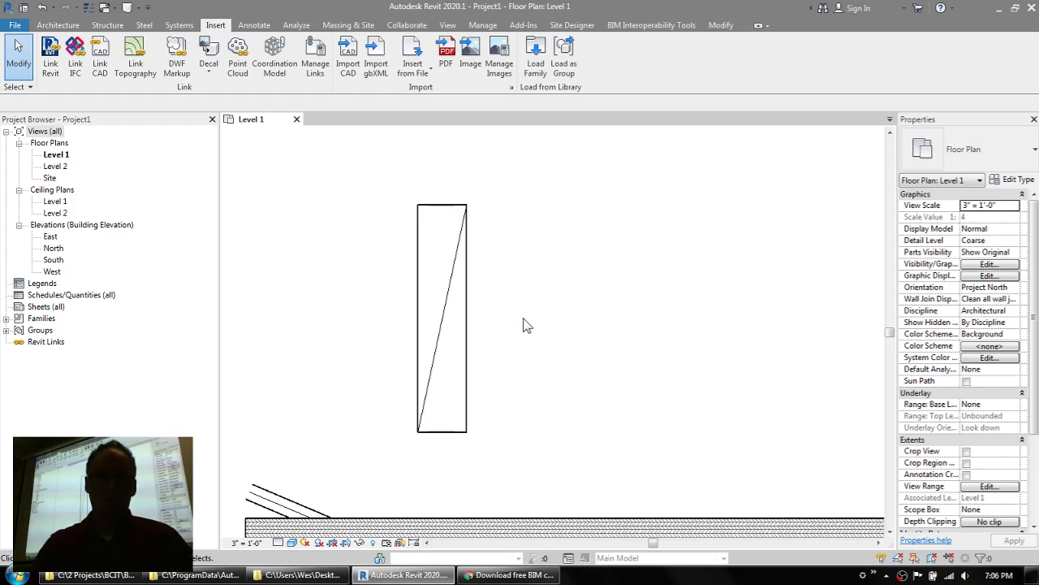
pyautogui.click(468, 297)
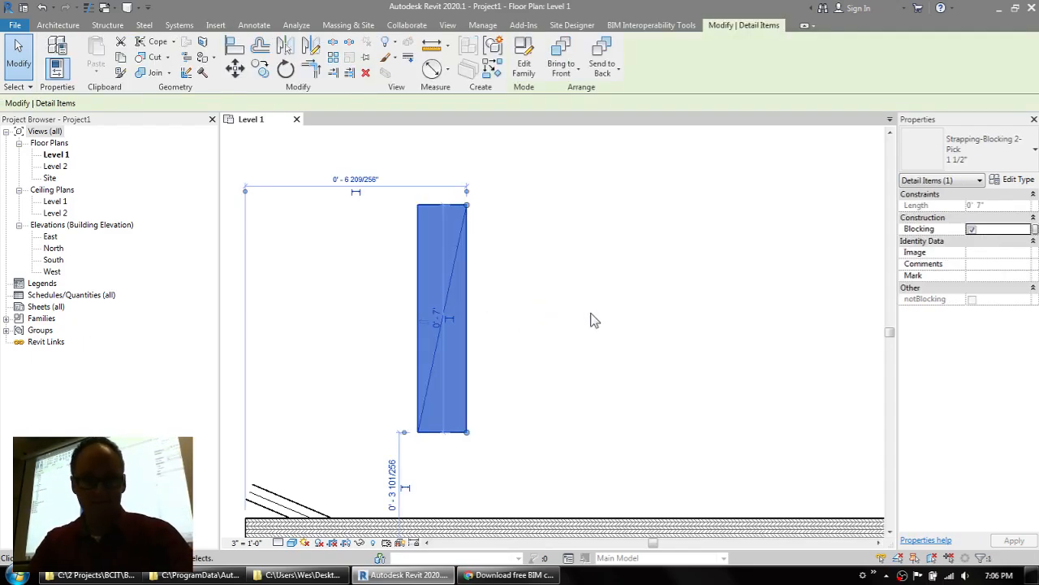
pyautogui.press('c')
pyautogui.press('s')
pyautogui.scroll(-2, 604, 314)
pyautogui.click(615, 392)
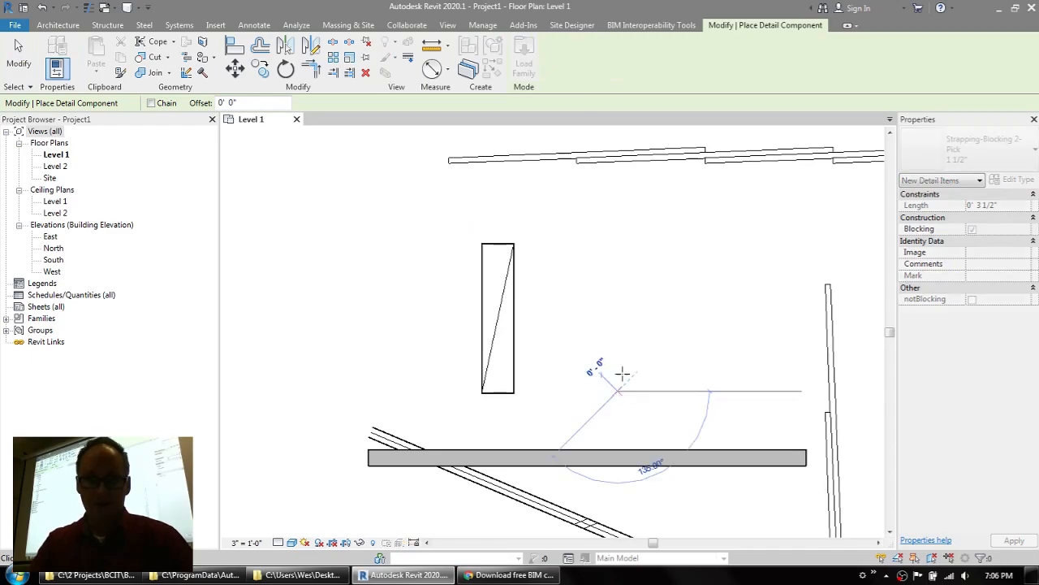
pyautogui.click(617, 289)
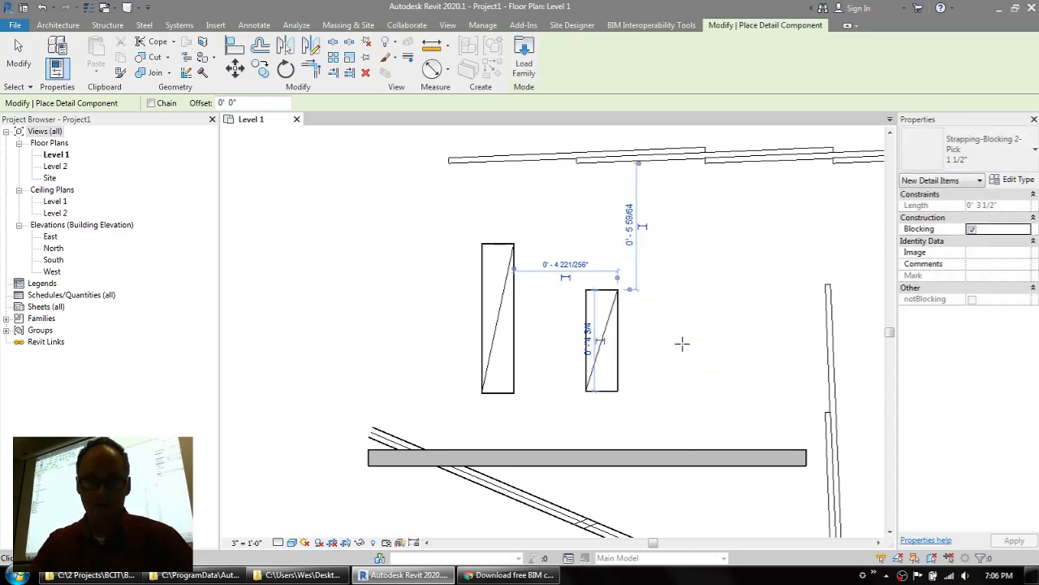
pyautogui.click(719, 385)
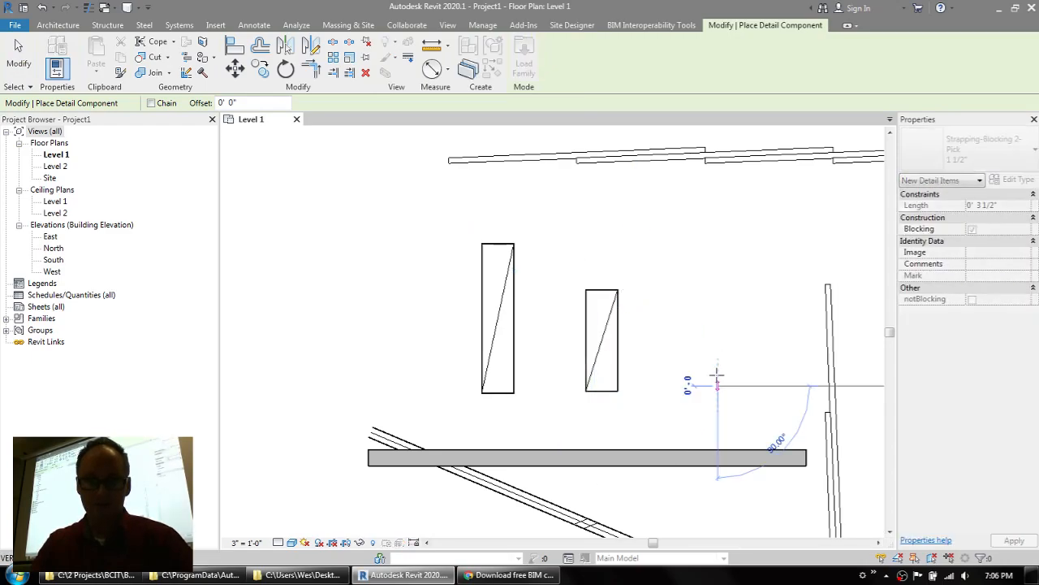
pyautogui.click(718, 320)
pyautogui.press('Escape')
pyautogui.press('Escape')
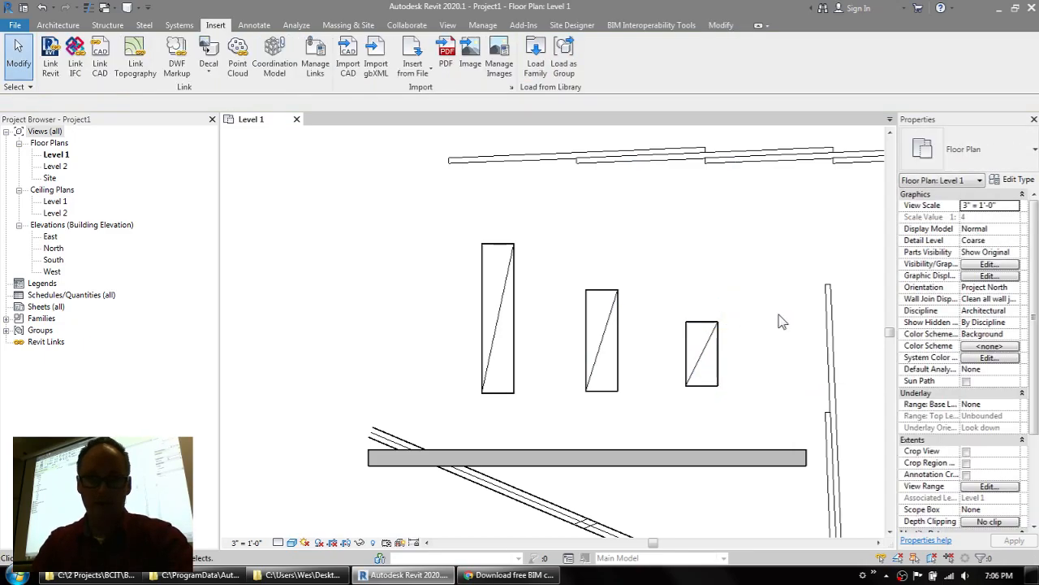
# Turn off the Blocking option for the shortest Strapping-Blocking 2-Pick piece.
pyautogui.click(716, 352)
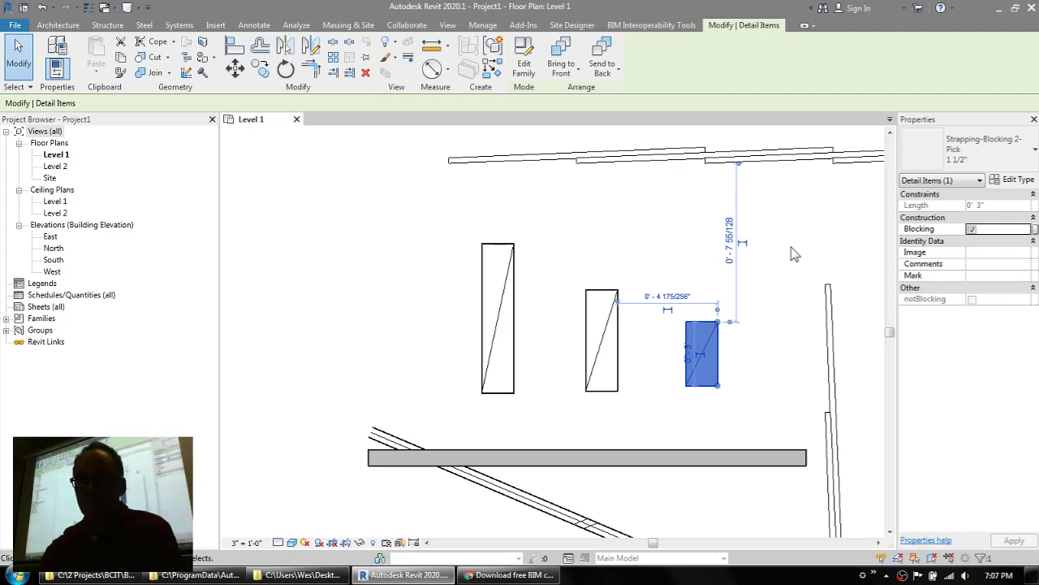
pyautogui.click(971, 229)
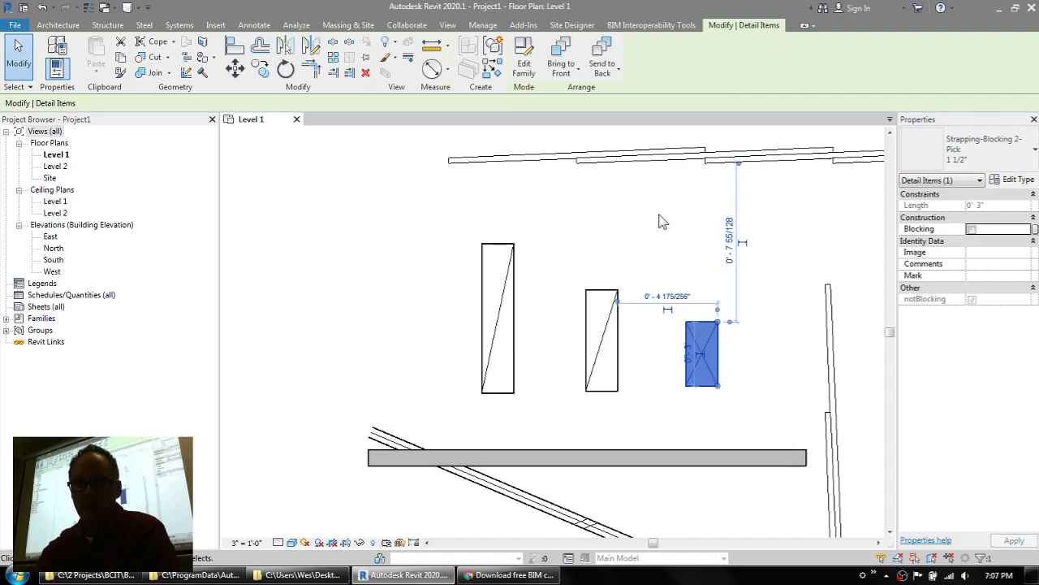
# Review the properties of the placed 7" blocking piece, the horizontal Shingles 2-Pick run and the diagonal Plywood 2-Pick detail.
pyautogui.press('Escape')
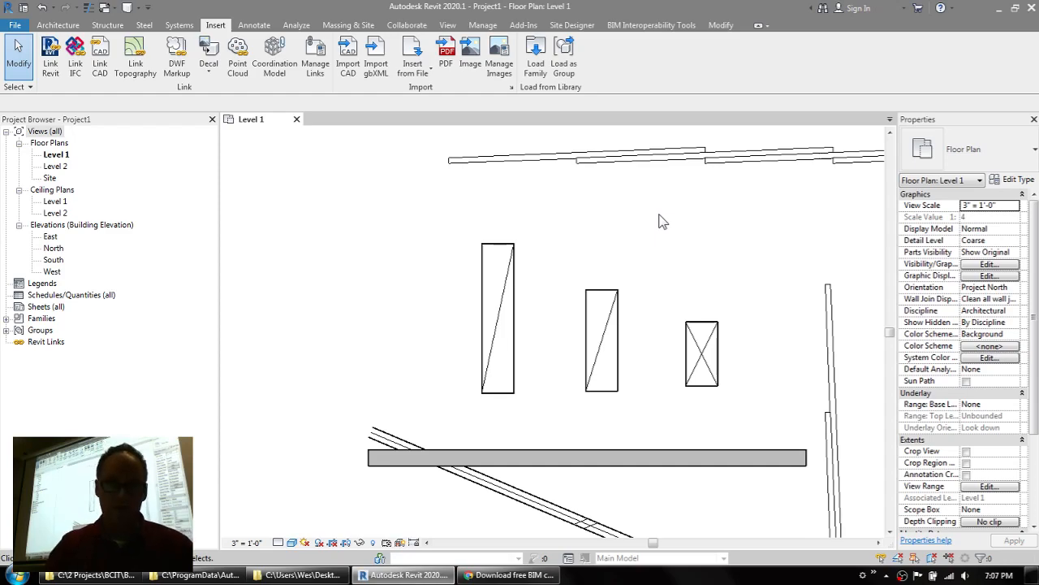
pyautogui.click(497, 243)
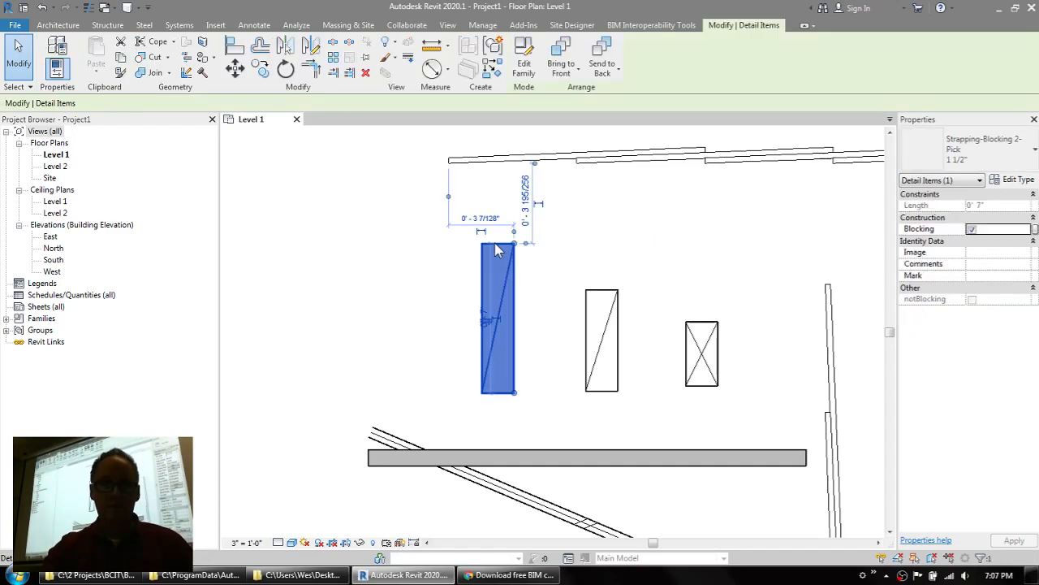
pyautogui.scroll(-2, 444, 246)
pyautogui.click(537, 187)
pyautogui.moveTo(697, 248); pyautogui.dragTo(466, 238, button='middle')
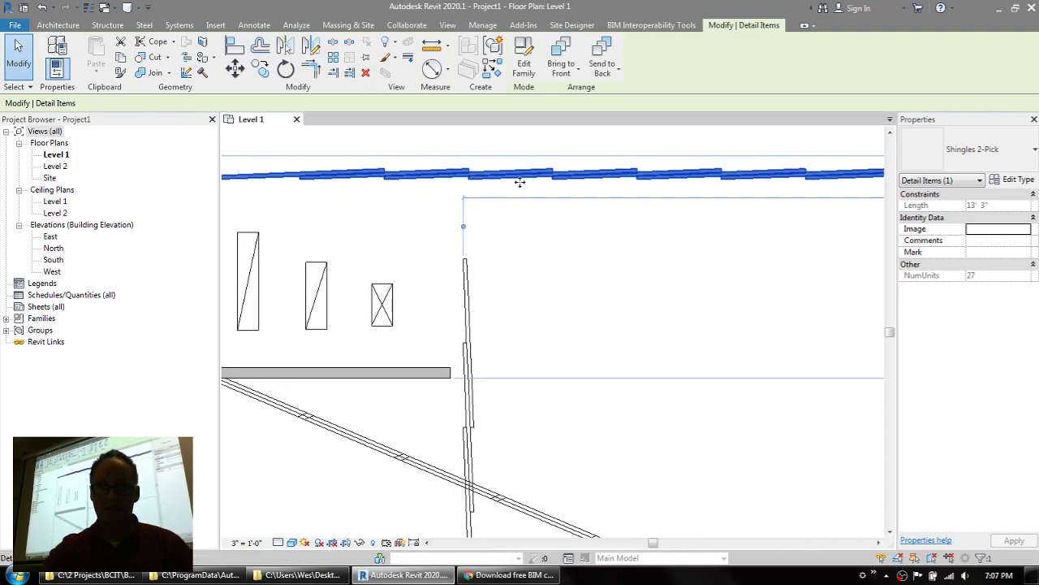
pyautogui.moveTo(685, 251); pyautogui.dragTo(778, 170, button='middle')
pyautogui.click(466, 367)
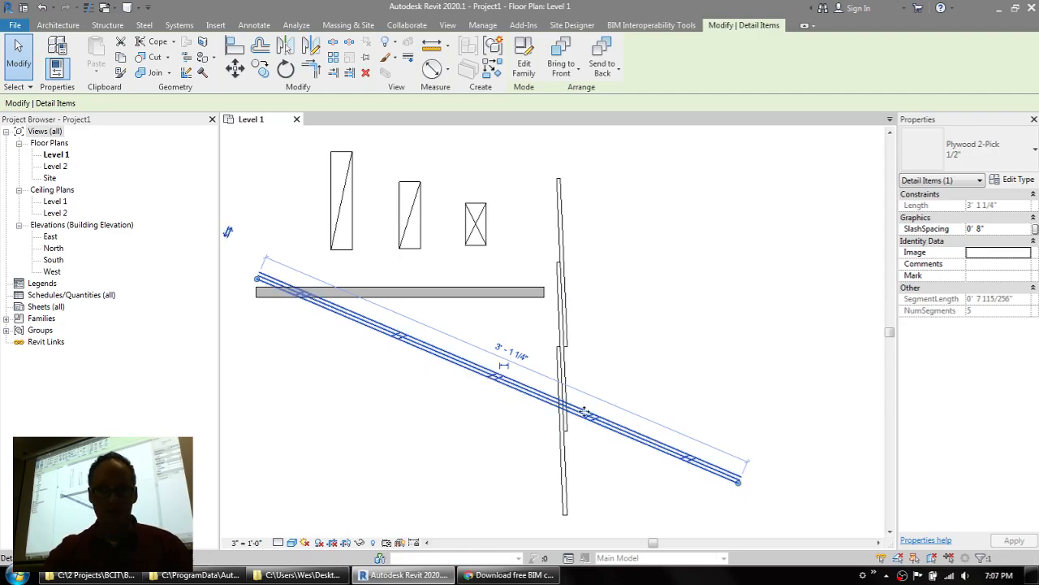
pyautogui.moveTo(609, 280); pyautogui.dragTo(688, 392, button='middle')
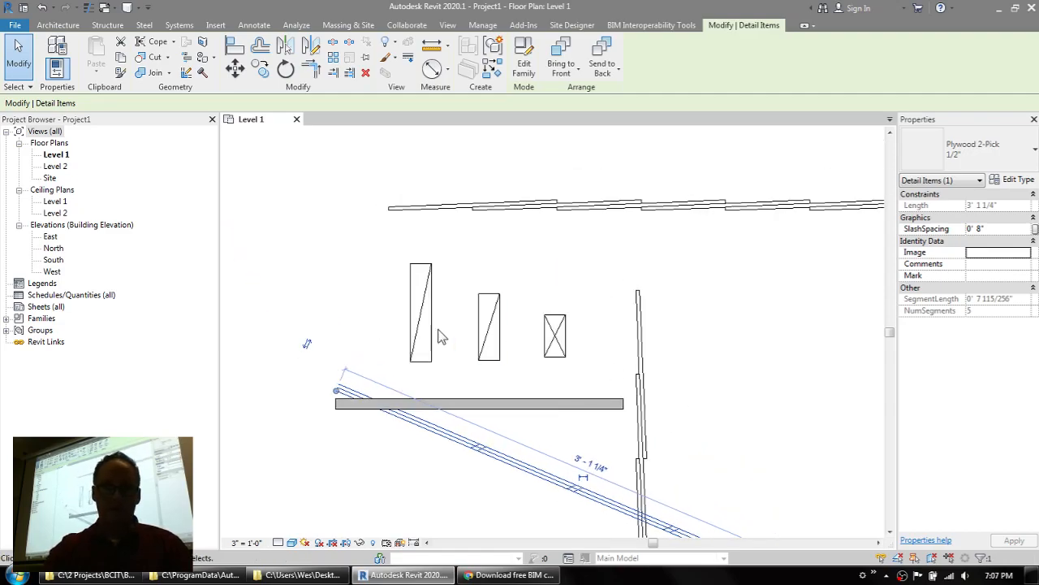
# Stretch the upper end of the tallest Strapping-Blocking 2-Pick piece to a length of about 9 1/4" and deselect it.
pyautogui.click(432, 321)
pyautogui.click(434, 326)
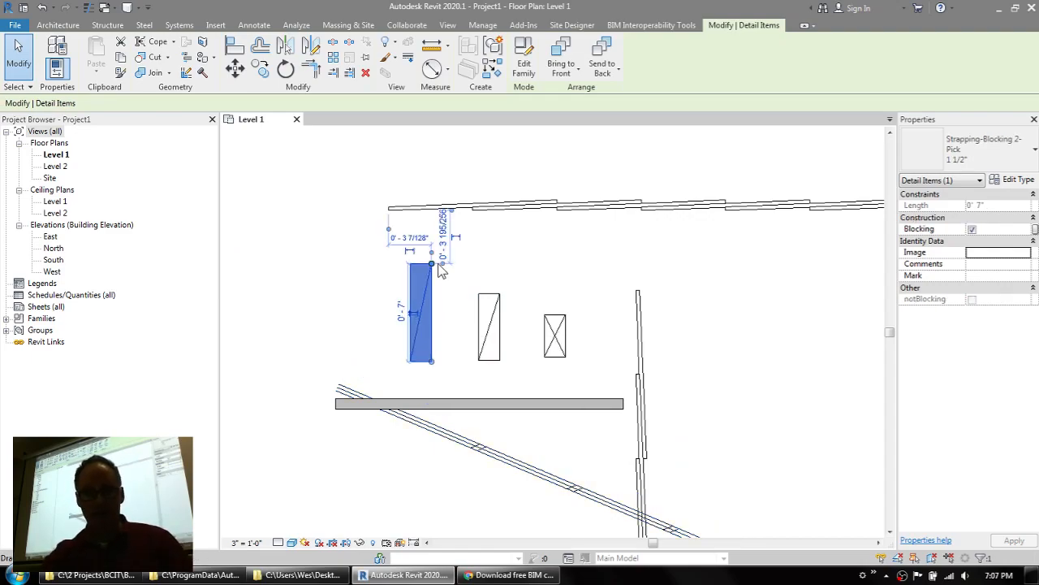
pyautogui.moveTo(432, 264); pyautogui.dragTo(431, 231)
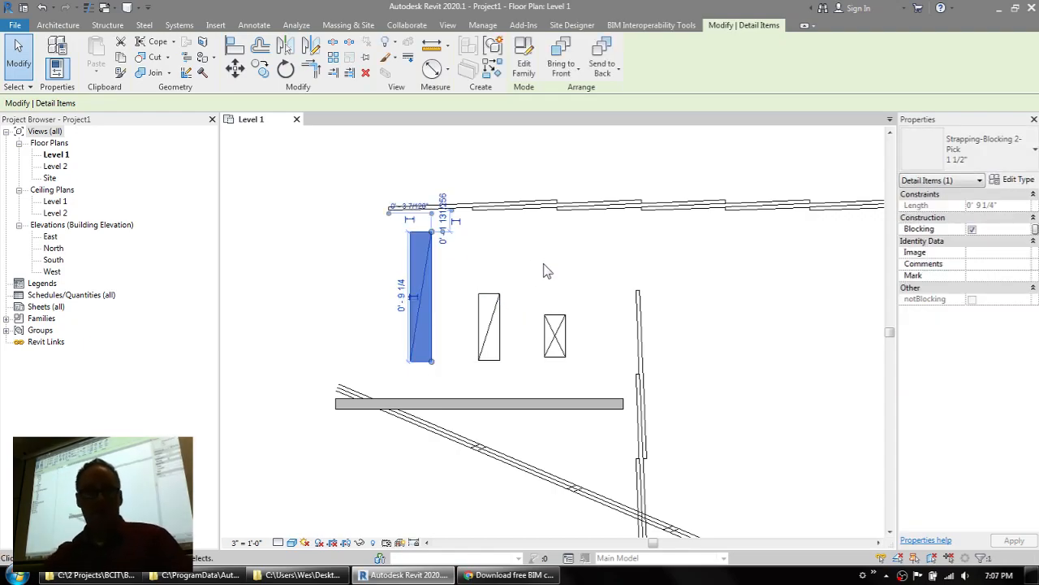
pyautogui.click(513, 262)
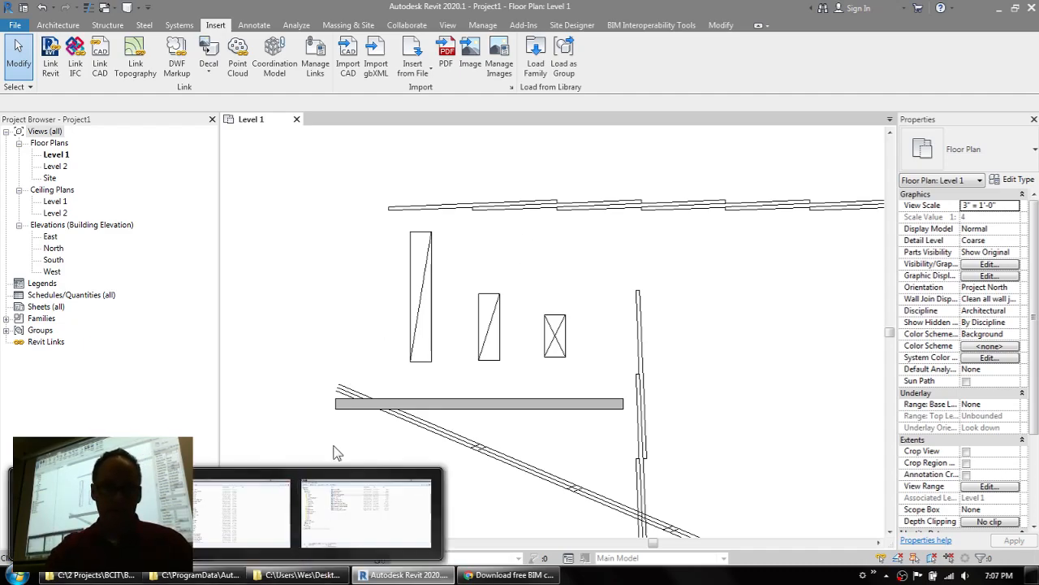
# Open the Rigid Insulation Unit family from the Session 08 folder on the desktop for editing.
pyautogui.hotkey('ctrl', 'o')
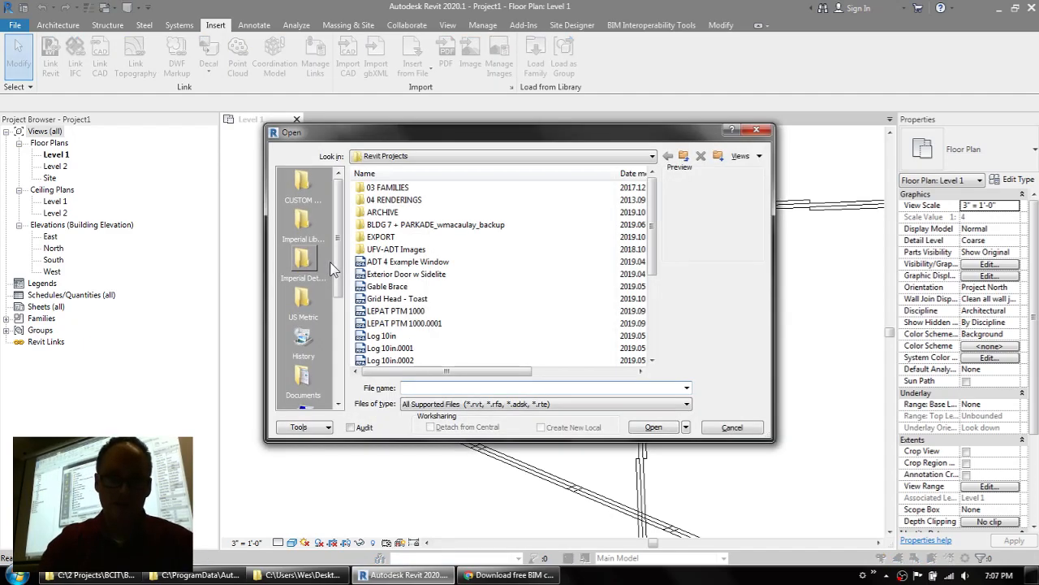
pyautogui.scroll(-3, 297, 370)
pyautogui.click(303, 343)
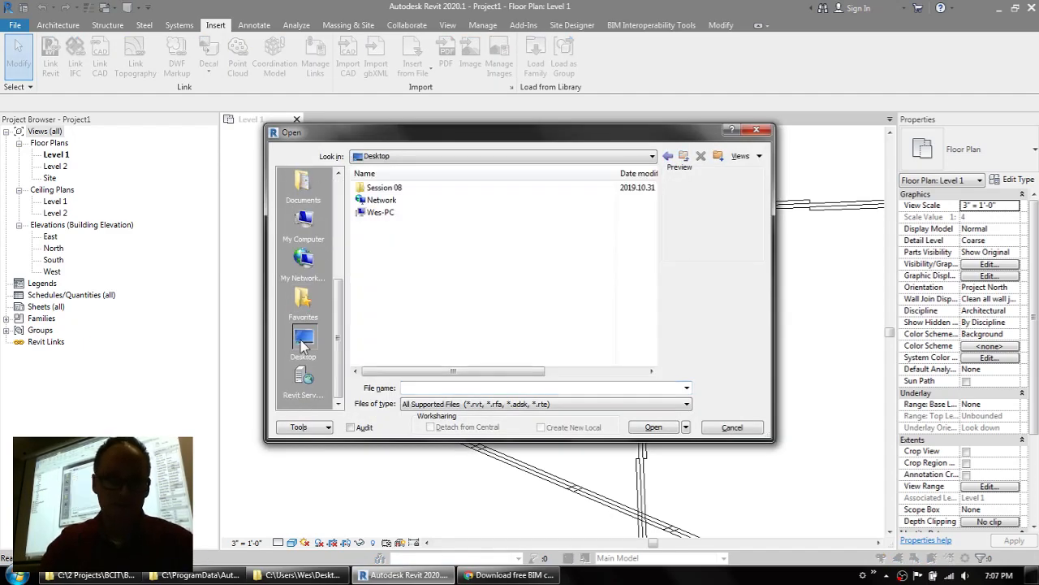
pyautogui.doubleClick(383, 188)
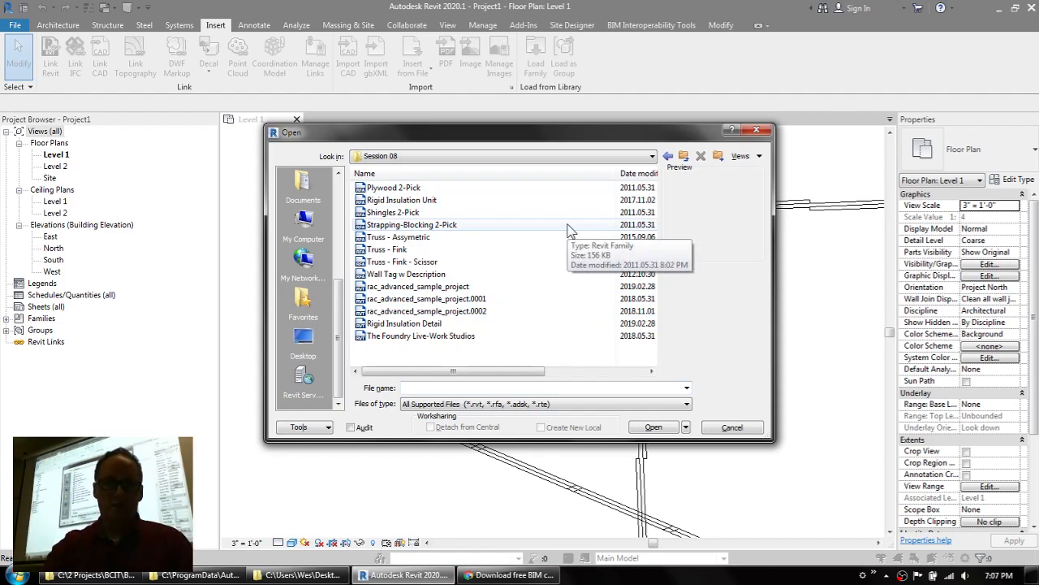
pyautogui.click(416, 200)
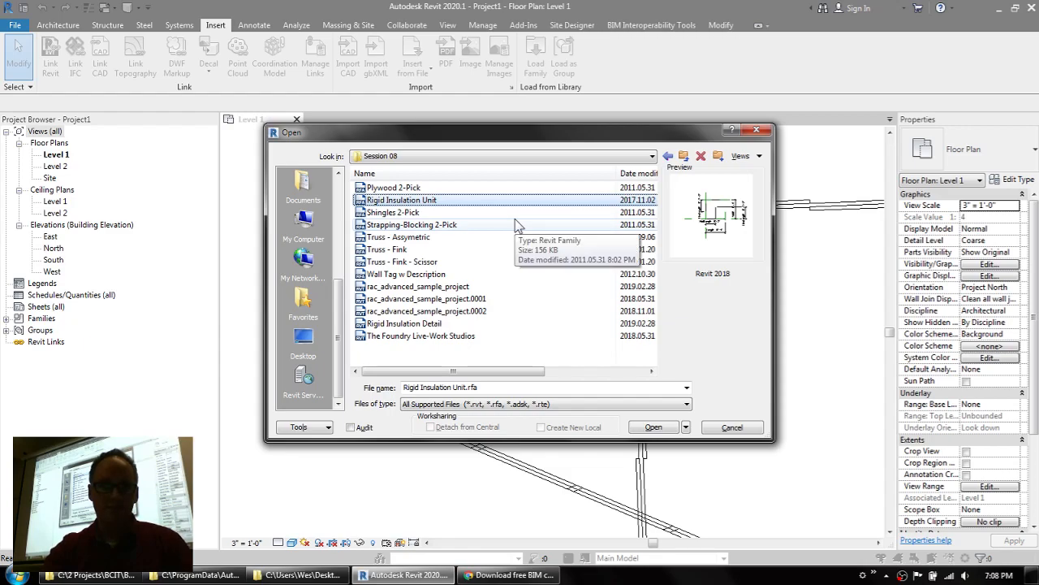
pyautogui.click(428, 324)
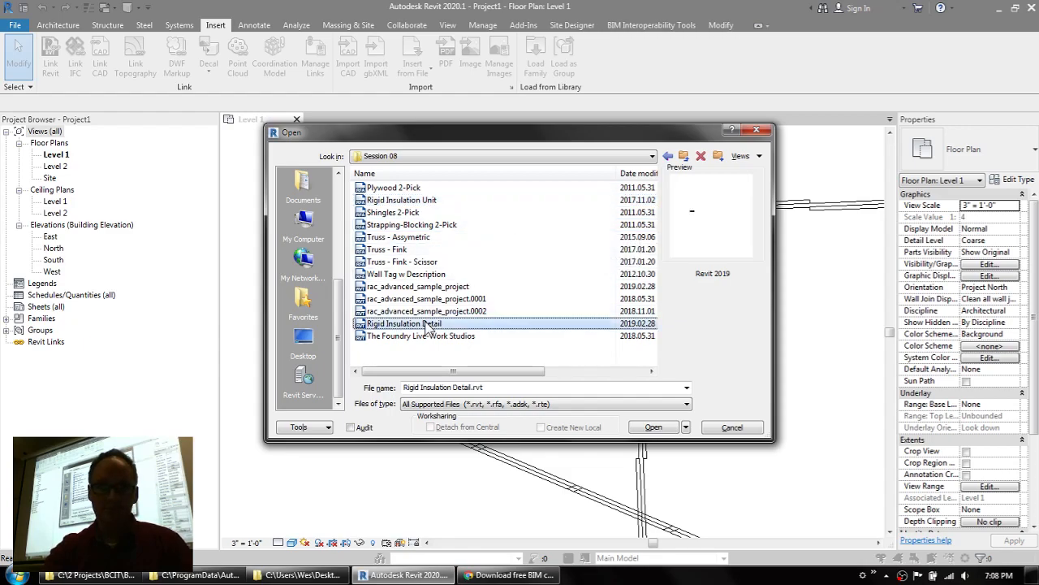
pyautogui.click(398, 203)
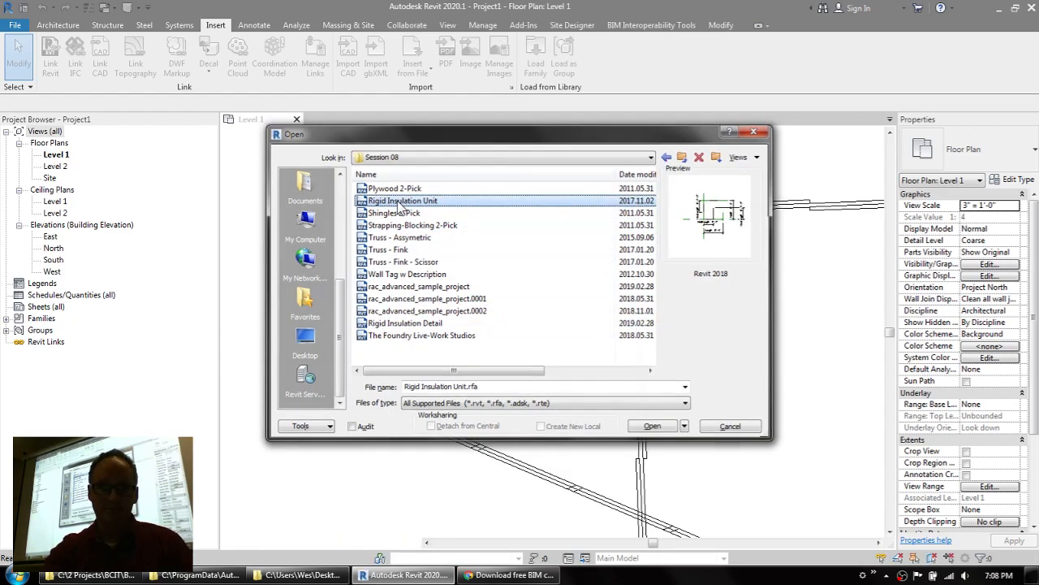
pyautogui.doubleClick(399, 203)
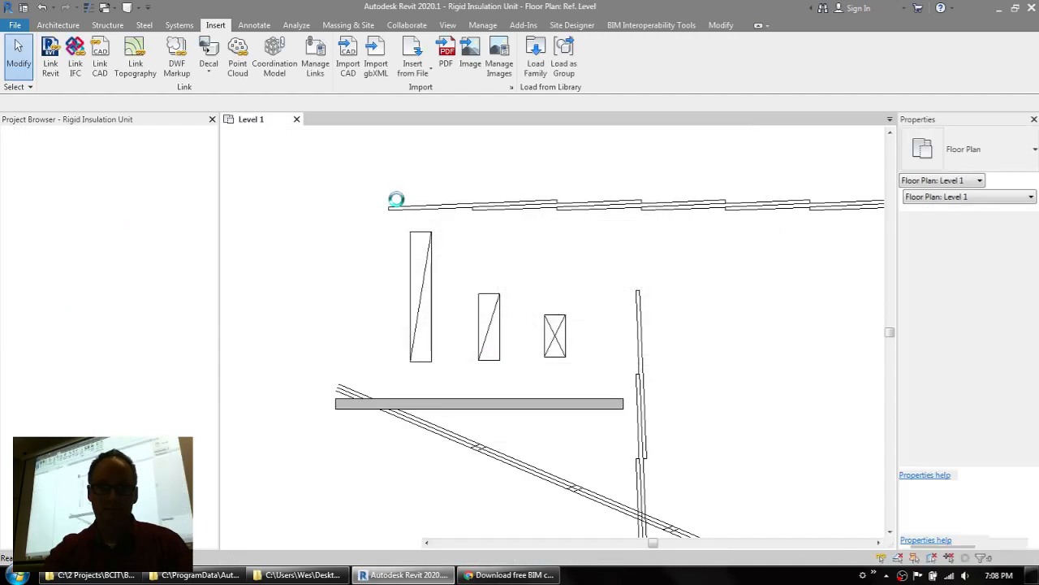
pyautogui.scroll(4, 553, 265)
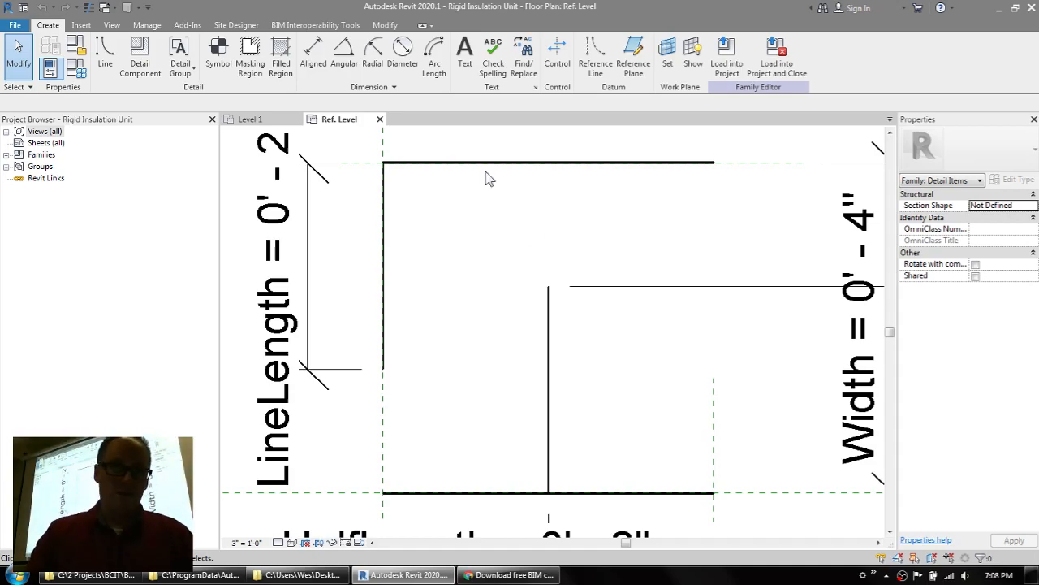
# Close Project1 without saving and locate the Rigid Insulation Unit file in the Session 08 Explorer window before returning to Revit.
pyautogui.click(296, 119)
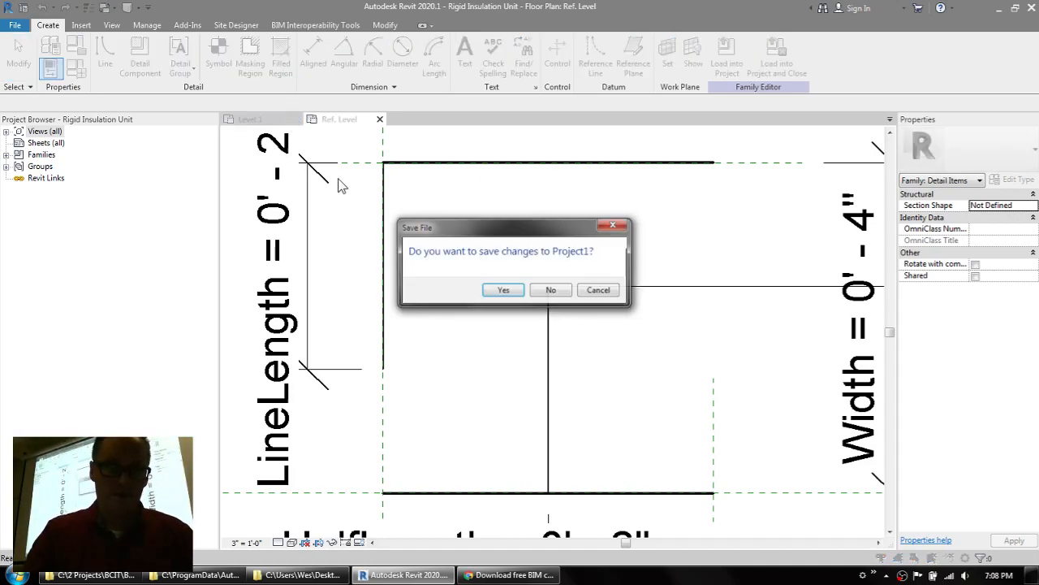
pyautogui.click(544, 289)
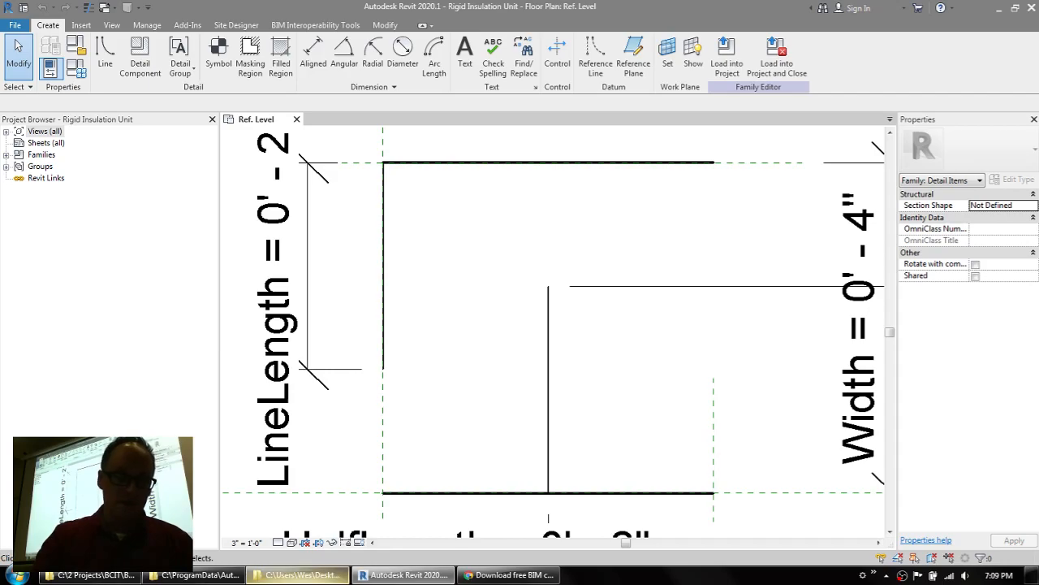
pyautogui.click(300, 574)
pyautogui.click(272, 112)
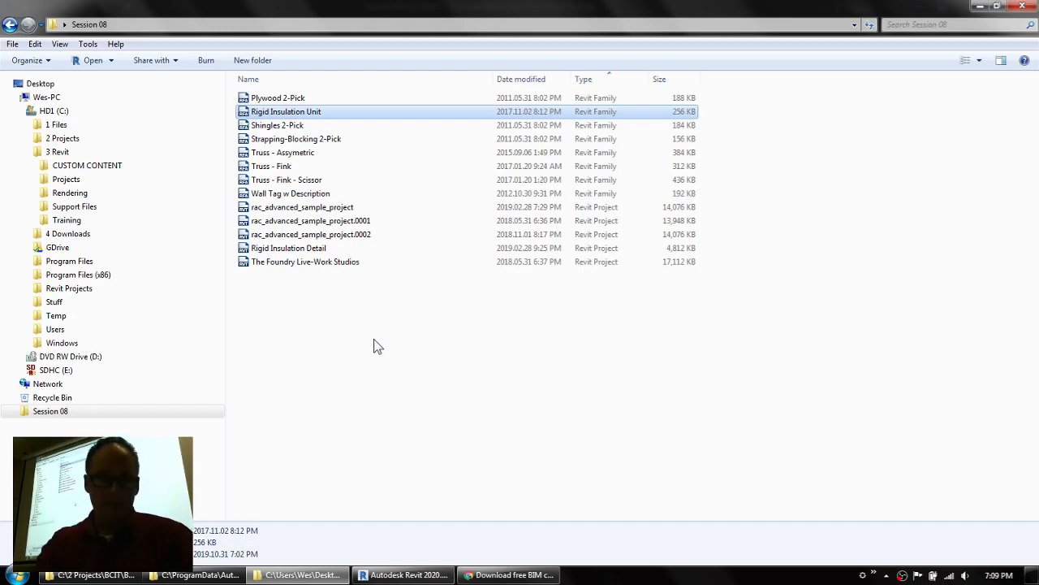
pyautogui.click(403, 575)
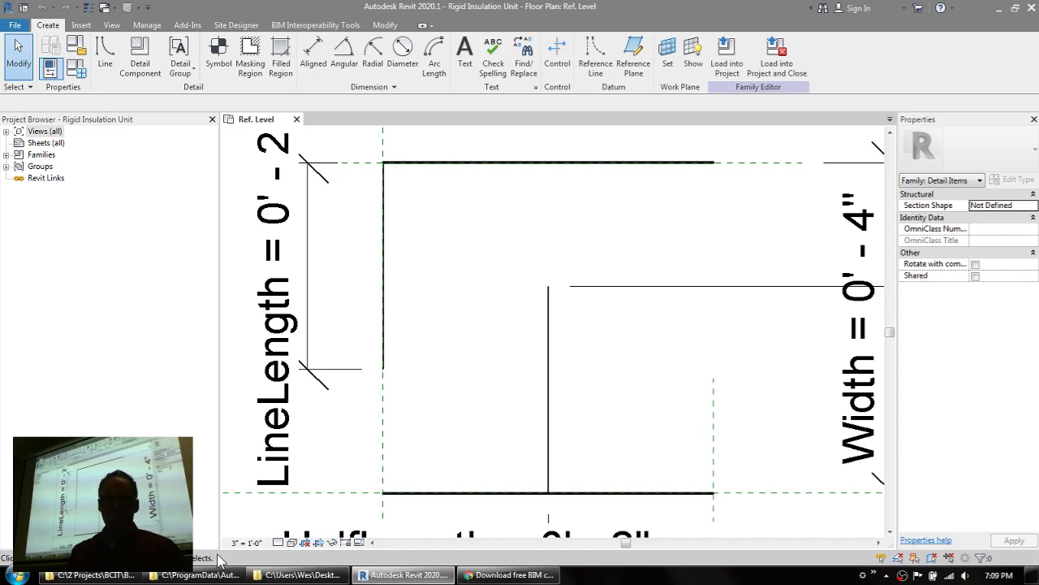
# Create a new project and look over the kinds of detail component that can be placed in its Level 1 plan.
pyautogui.hotkey('ctrl', 'n')
pyautogui.press('Return')
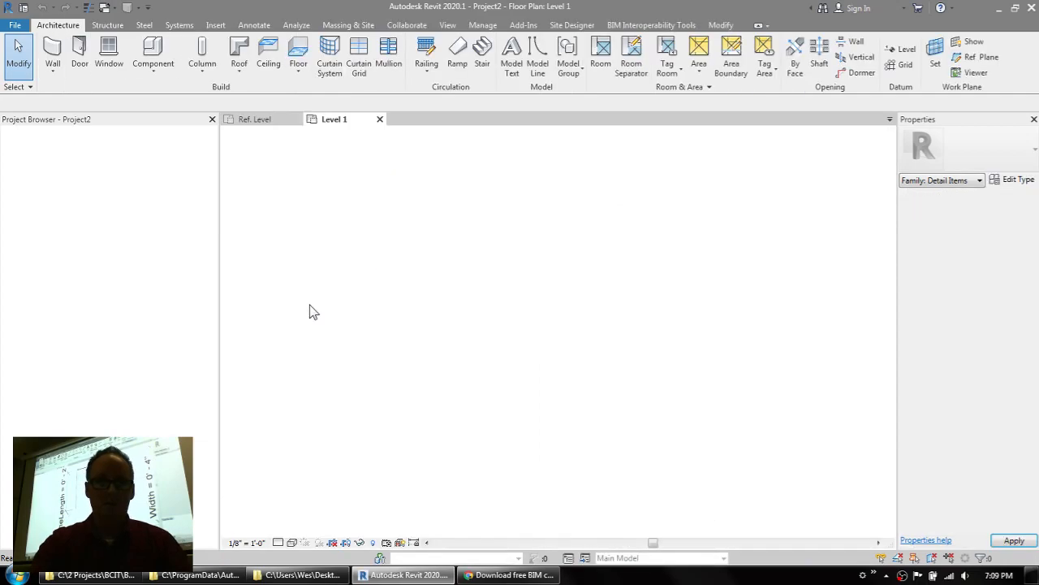
pyautogui.click(254, 25)
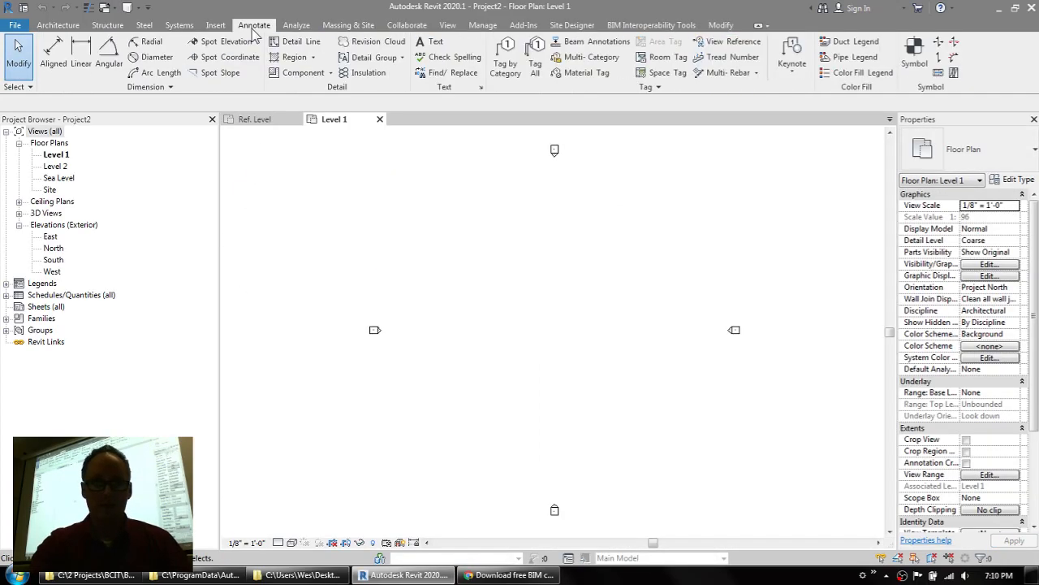
pyautogui.click(330, 73)
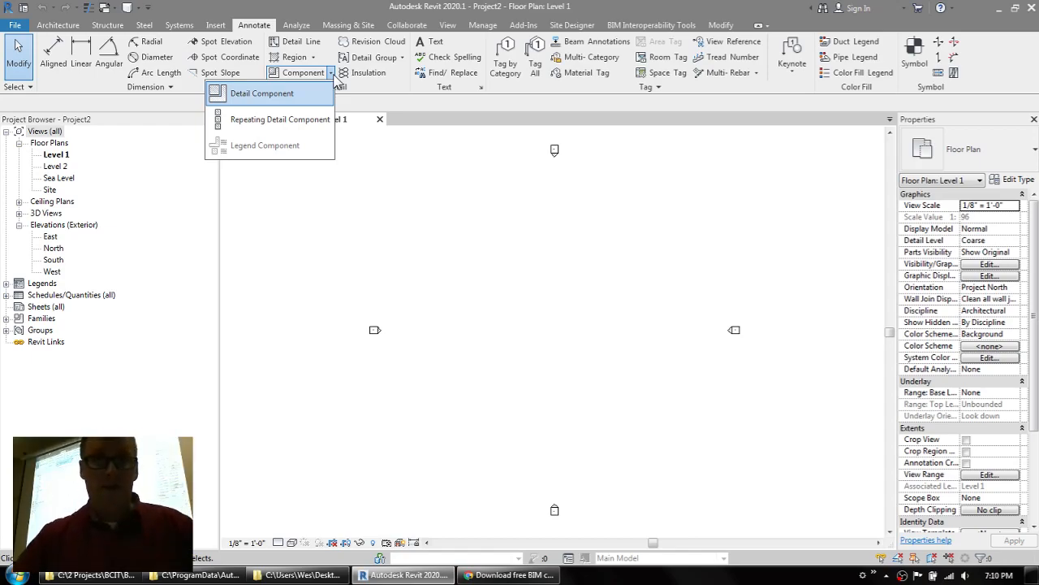
pyautogui.click(247, 219)
# Load the Rigid Insulation Unit family into the new project and place one instance above the west elevation marker on Level 1.
pyautogui.click(247, 120)
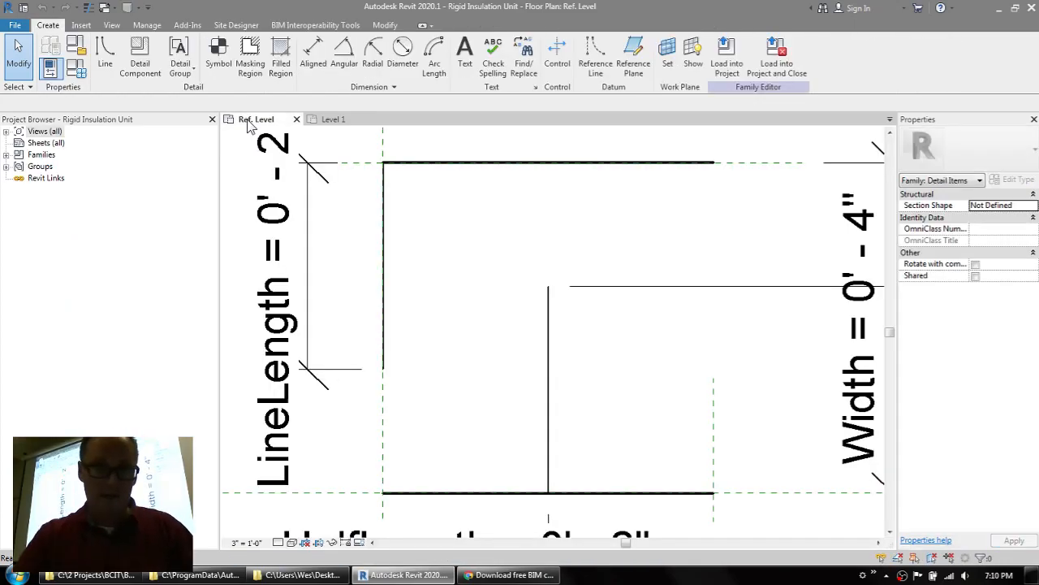
pyautogui.click(744, 73)
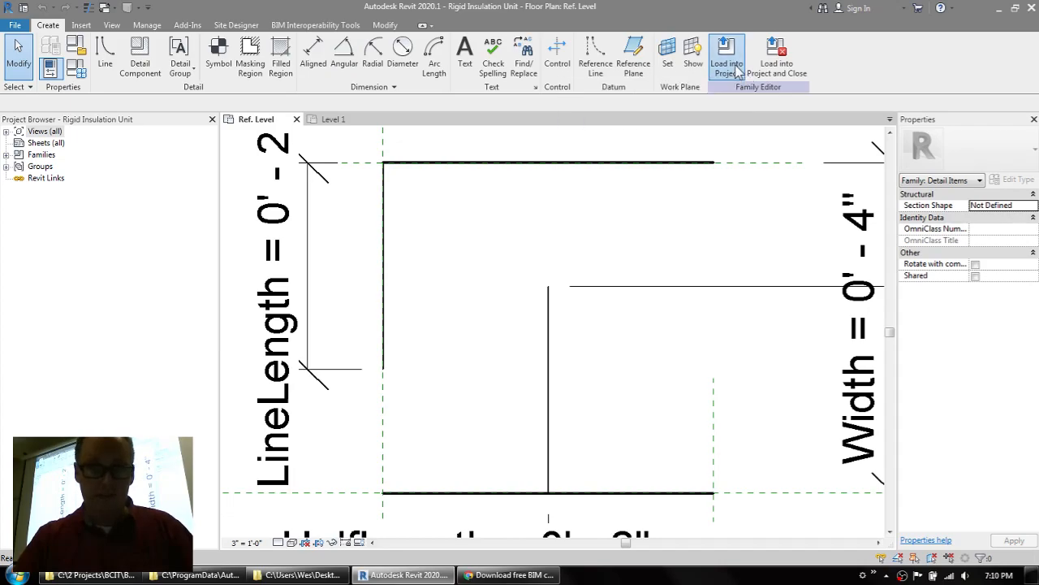
pyautogui.scroll(4, 380, 313)
pyautogui.moveTo(350, 362); pyautogui.dragTo(450, 311, button='middle')
pyautogui.scroll(3, 421, 328)
pyautogui.scroll(4, 466, 307)
pyautogui.click(503, 220)
pyautogui.moveTo(457, 222); pyautogui.dragTo(386, 323, button='middle')
pyautogui.press('Escape')
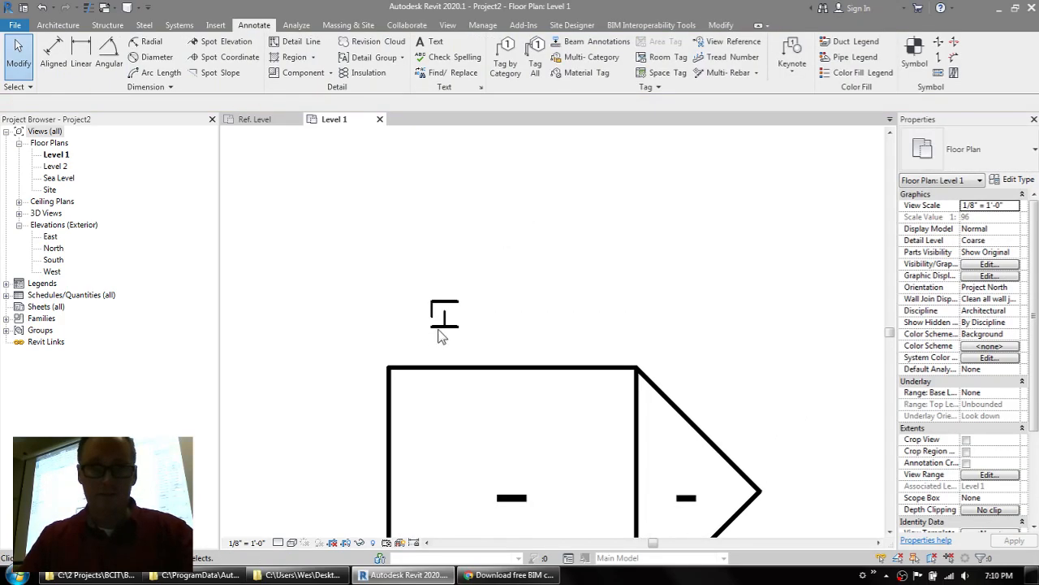
# Examine the Width, Length, HalfLength and CrossoverPercent type parameters of the placed Rigid Insulation Unit without changing them.
pyautogui.scroll(3, 442, 328)
pyautogui.click(449, 324)
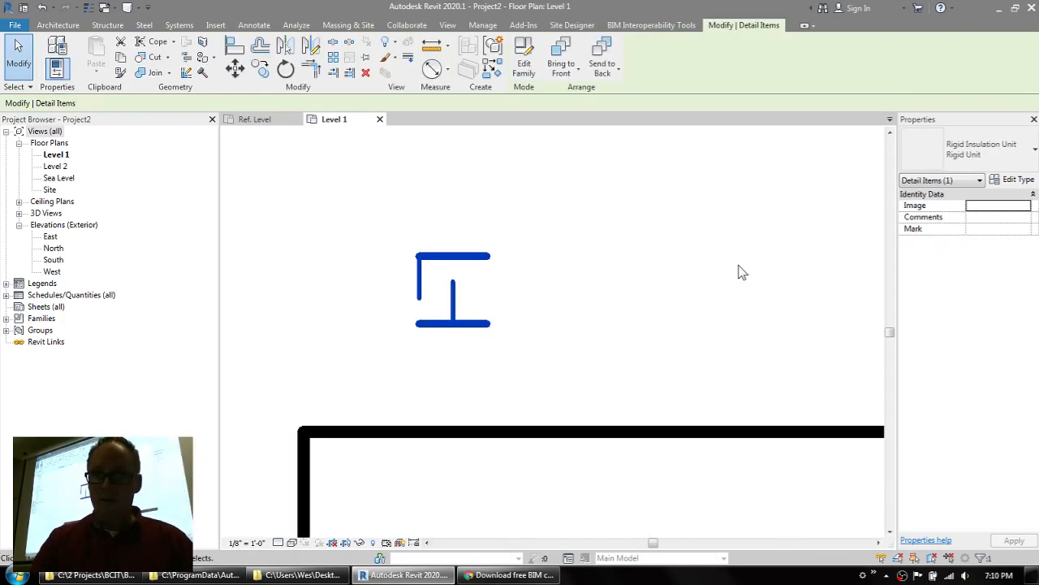
pyautogui.click(1015, 181)
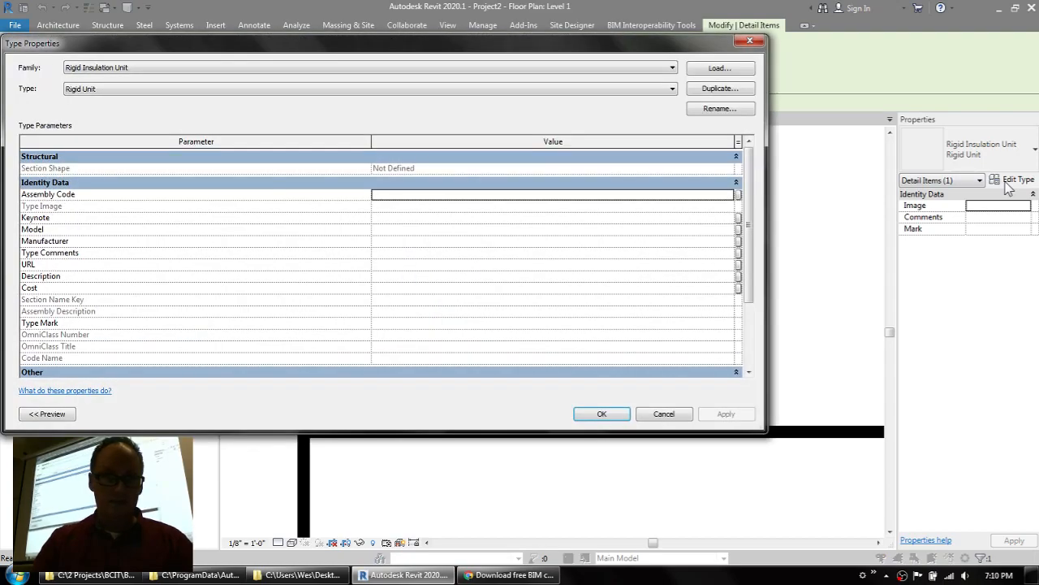
pyautogui.scroll(-3, 740, 248)
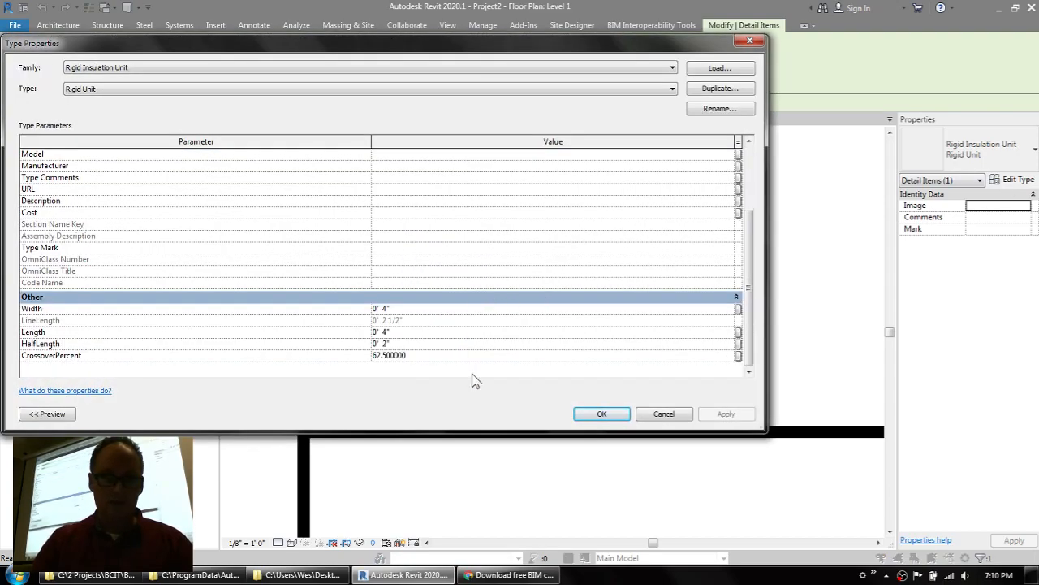
pyautogui.click(665, 414)
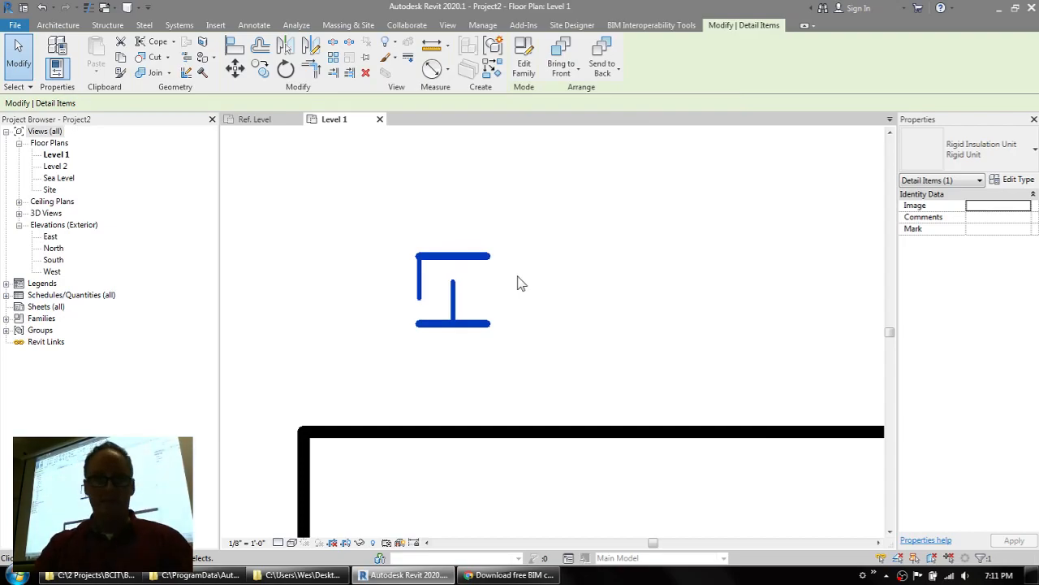
# Start a Repeating Detail Component and duplicate its Brick type as Rigid Insulation 4".
pyautogui.click(254, 25)
pyautogui.click(330, 73)
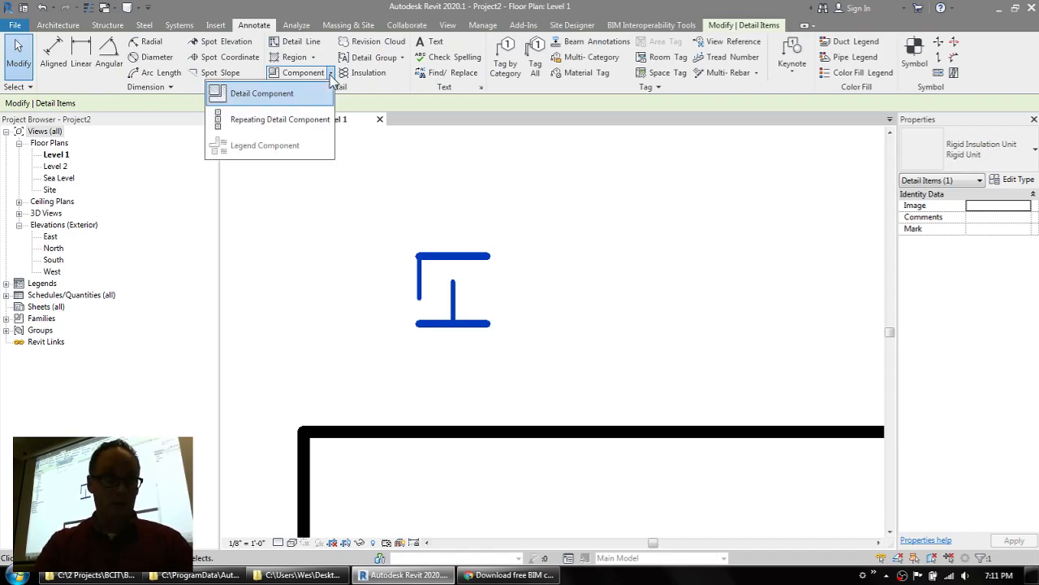
pyautogui.click(315, 121)
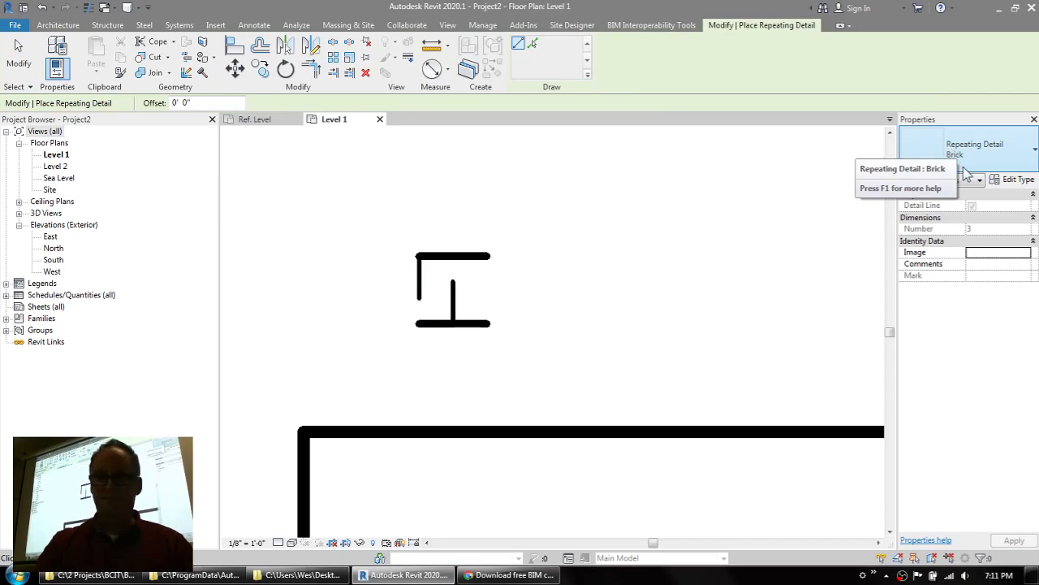
pyautogui.click(1015, 180)
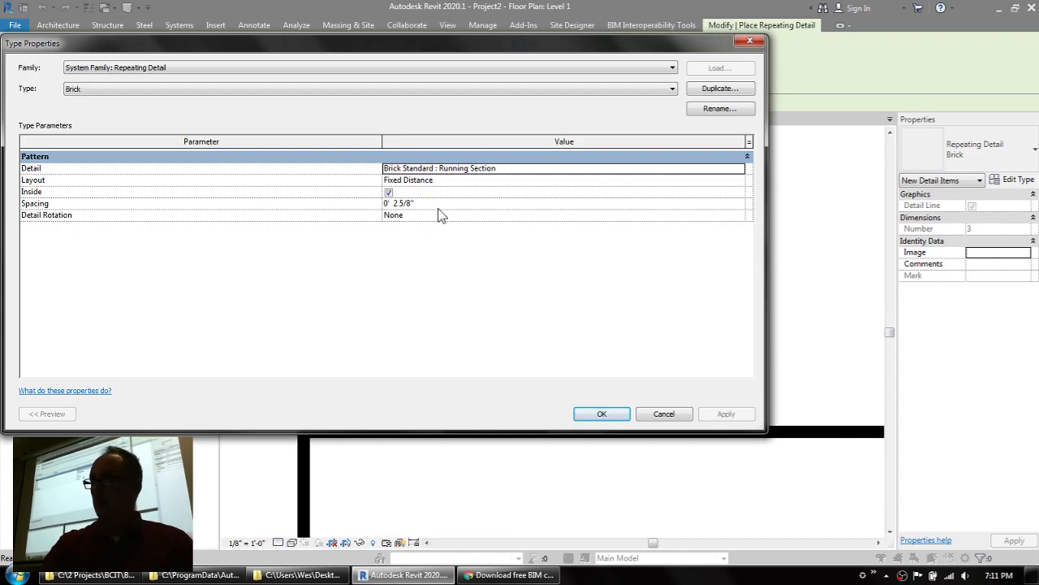
pyautogui.click(728, 91)
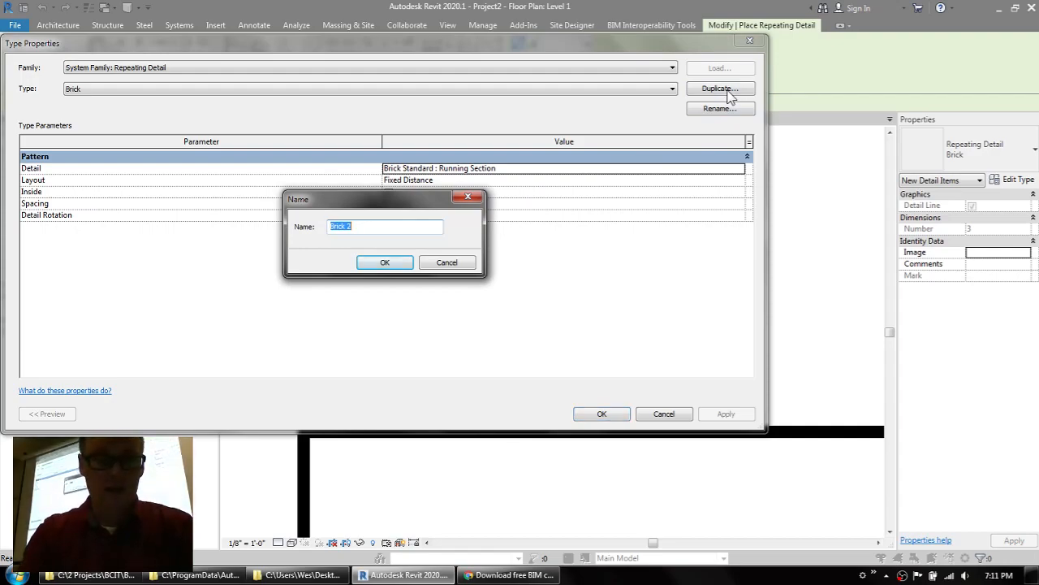
pyautogui.write('Rig')
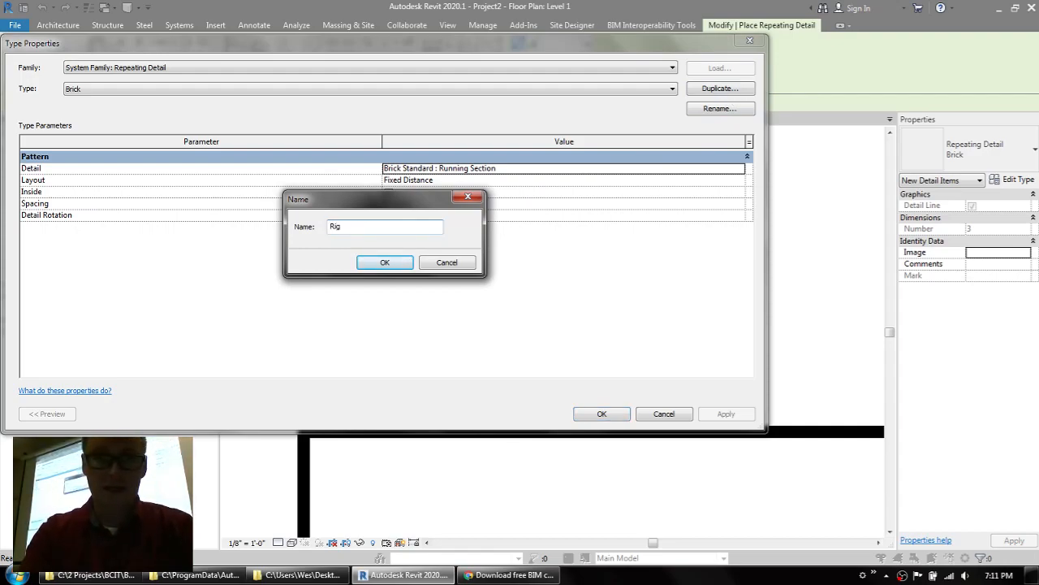
pyautogui.write('id Insulation')
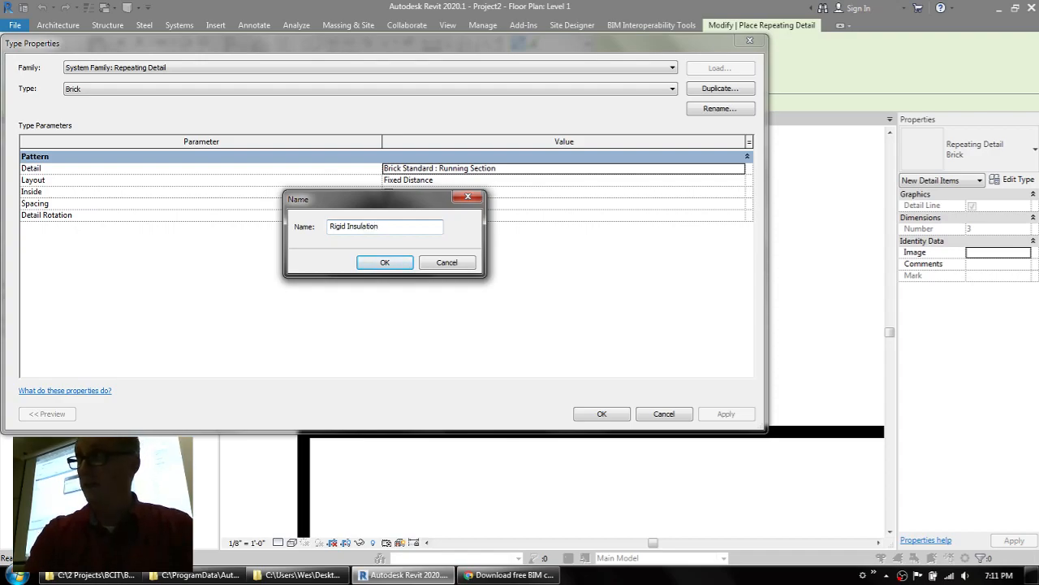
pyautogui.write(' 4"')
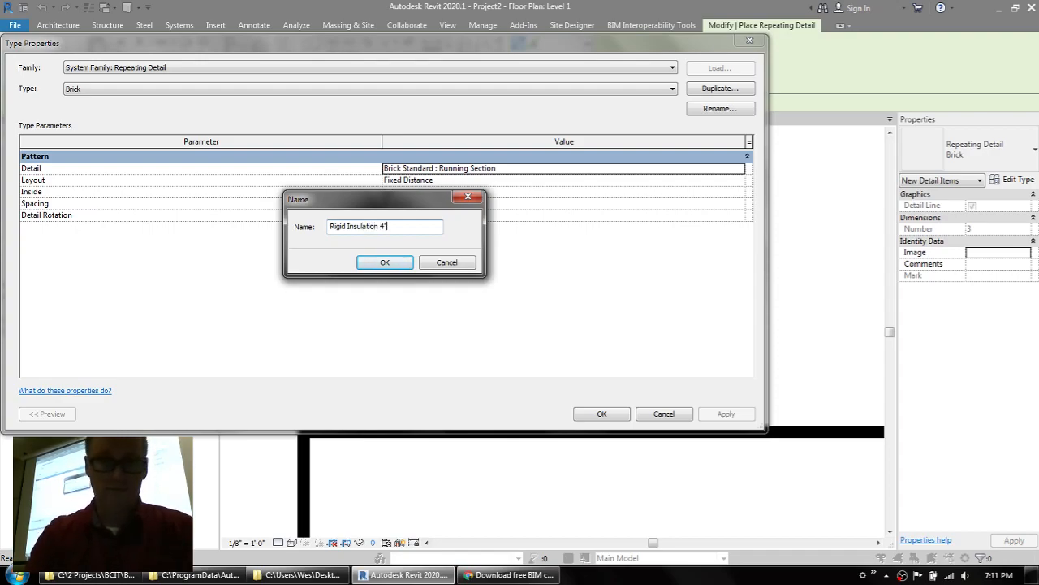
pyautogui.press('Return')
# Set the new repeating type's detail to Rigid Insulation Unit : Rigid Unit and its spacing to 4".
pyautogui.click(739, 169)
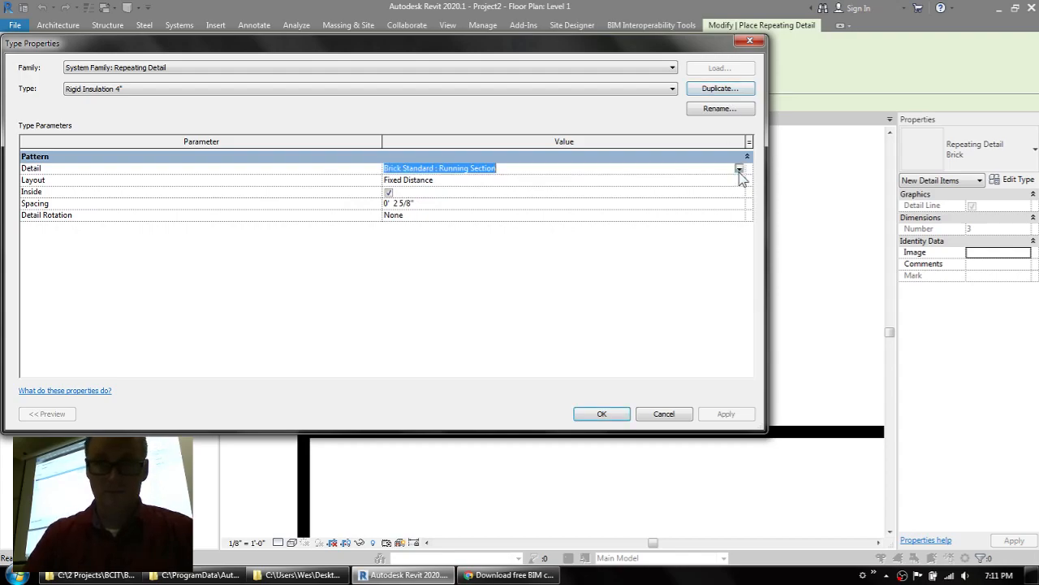
pyautogui.click(739, 169)
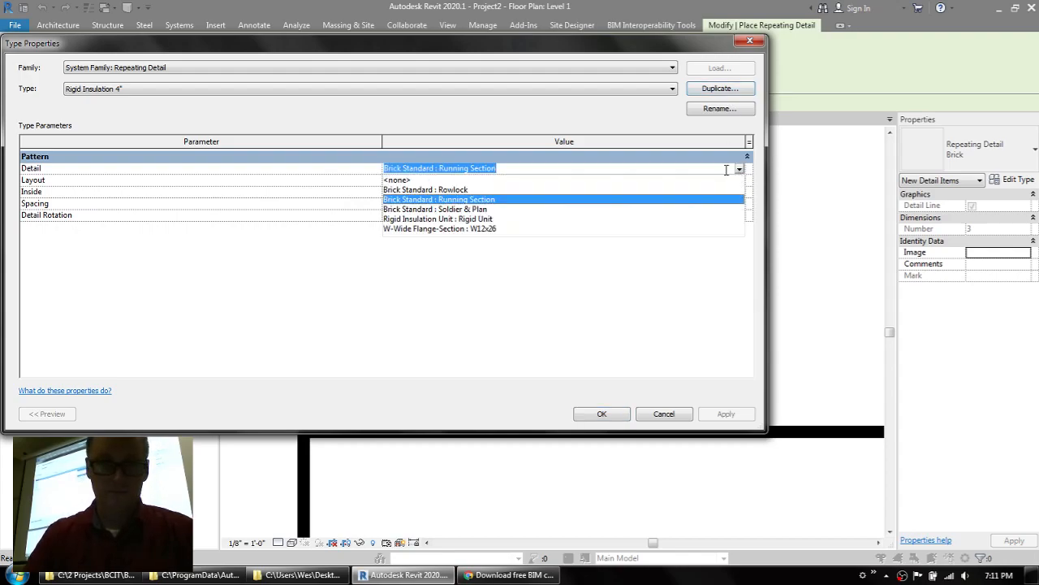
pyautogui.click(445, 219)
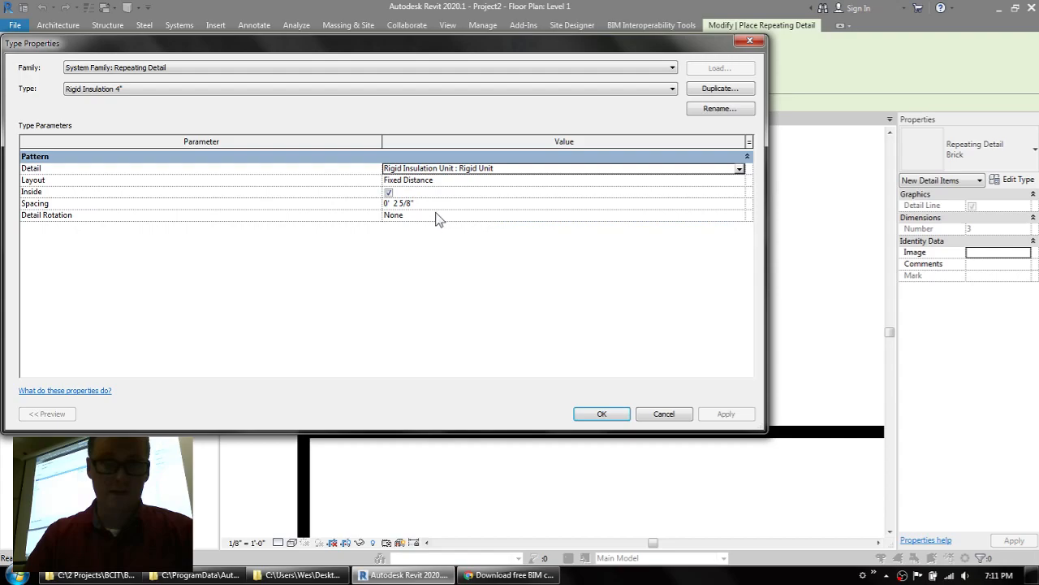
pyautogui.click(448, 204)
pyautogui.write('4"')
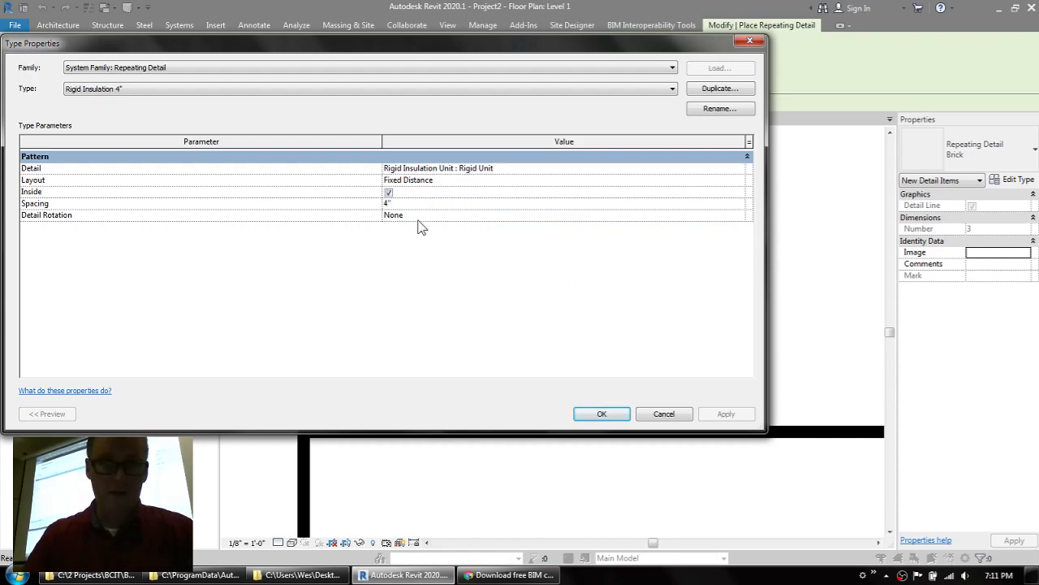
pyautogui.click(602, 414)
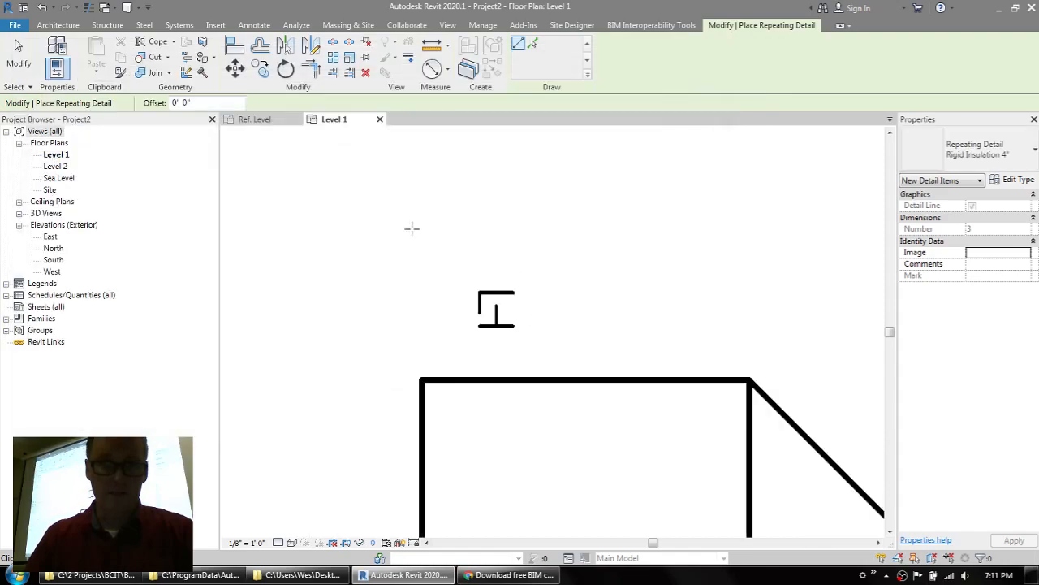
# Place a horizontal run of the Rigid Insulation 4" repeating detail, about 2'-9" long, above the single insulation unit.
pyautogui.click(396, 221)
pyautogui.click(673, 227)
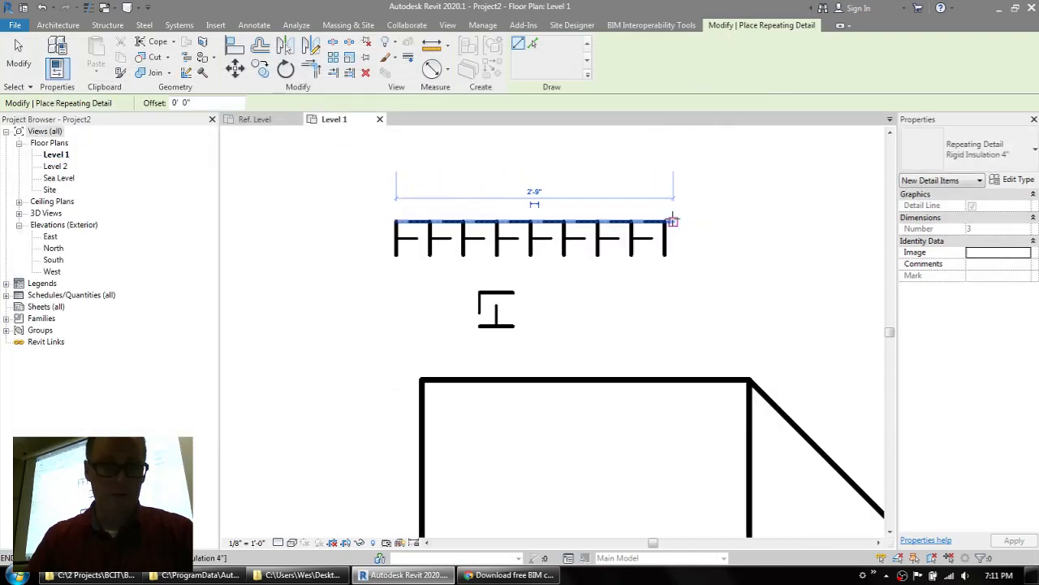
pyautogui.press('Escape')
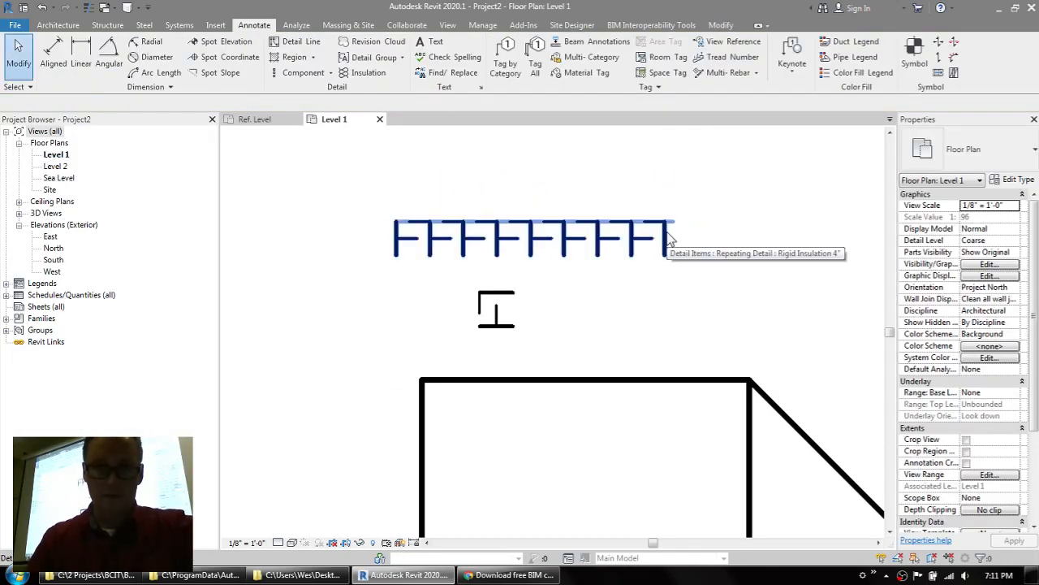
# Set the Detail Rotation of the placed run's Rigid Insulation 4" type to 90° Clockwise.
pyautogui.click(670, 238)
pyautogui.doubleClick(669, 237)
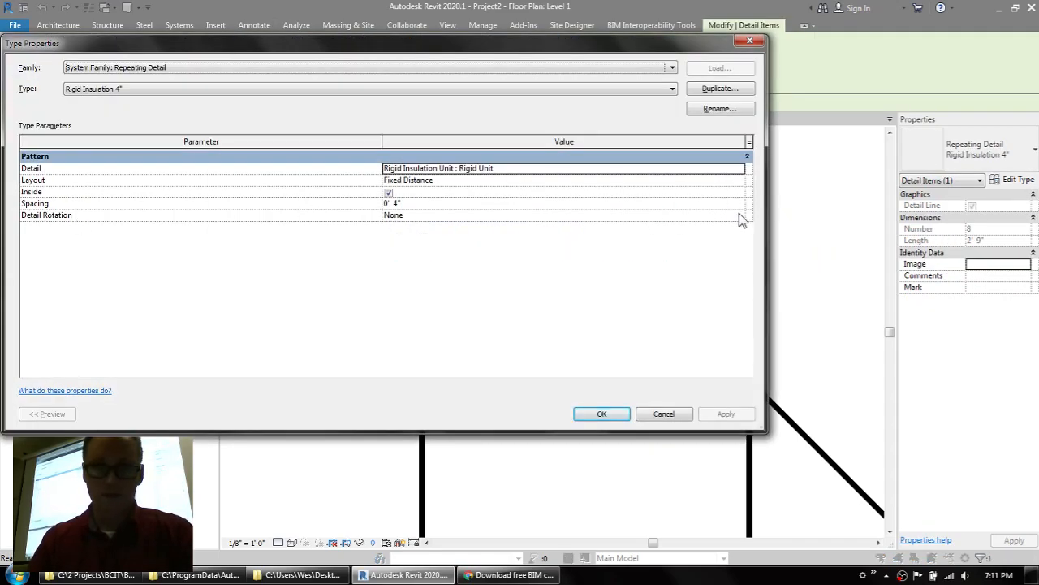
pyautogui.click(739, 216)
pyautogui.click(410, 236)
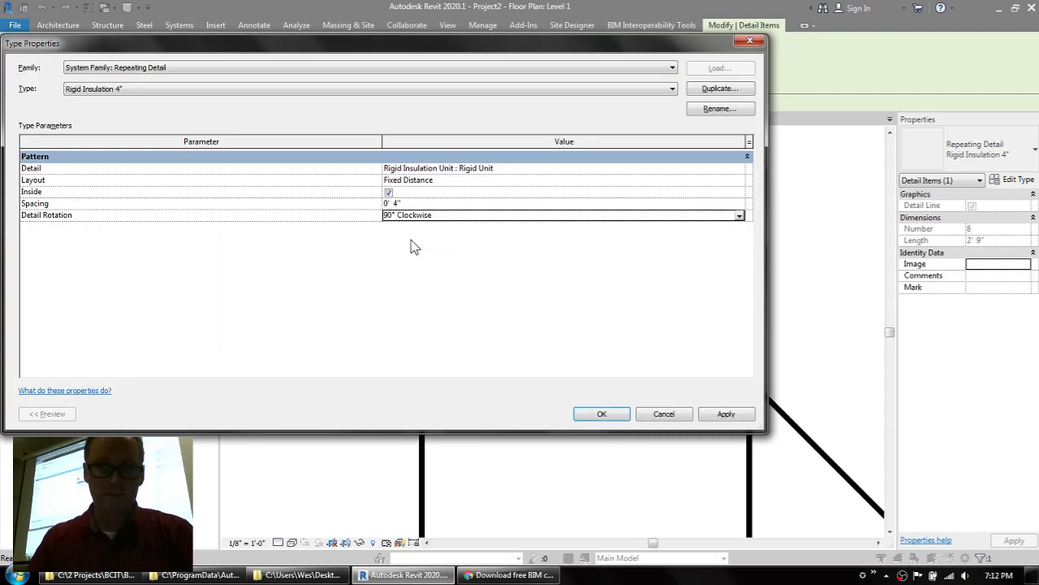
pyautogui.click(600, 414)
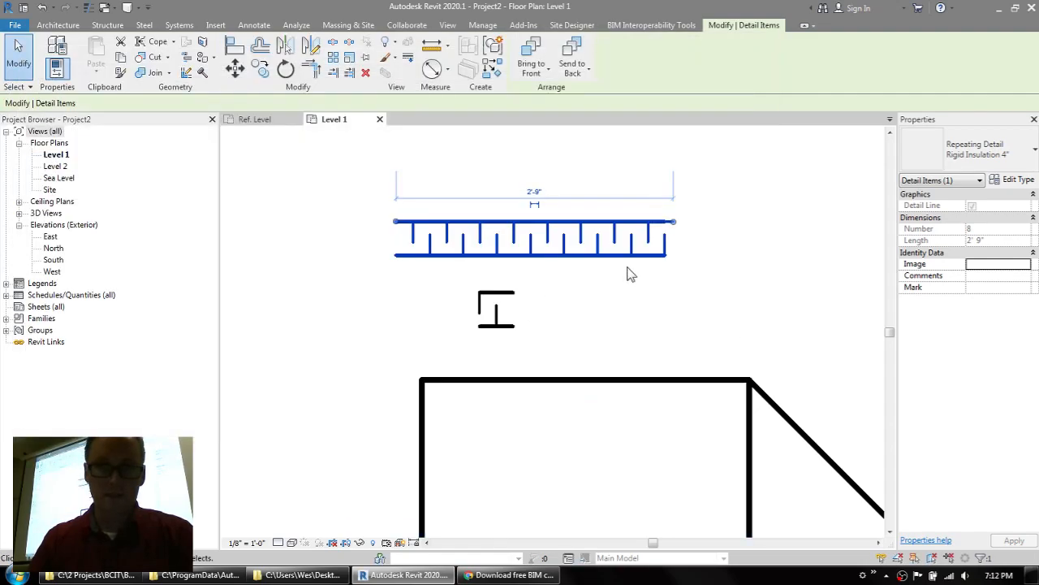
# Move the end points of the insulation run so that it stands vertical and is about 2'-5" long.
pyautogui.scroll(-2, 627, 273)
pyautogui.scroll(4, 631, 273)
pyautogui.scroll(-2, 642, 284)
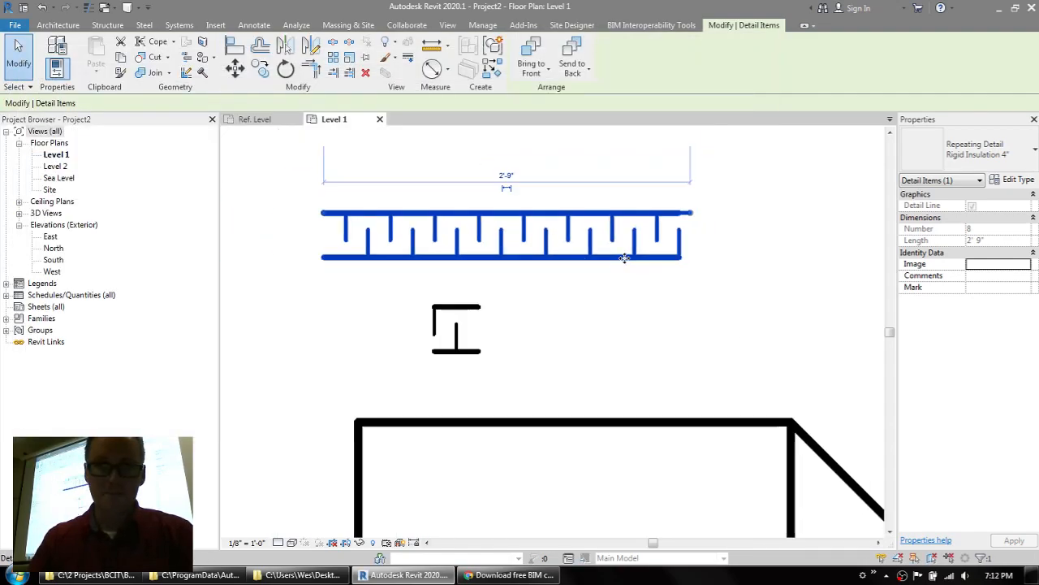
pyautogui.click(650, 297)
pyautogui.click(623, 260)
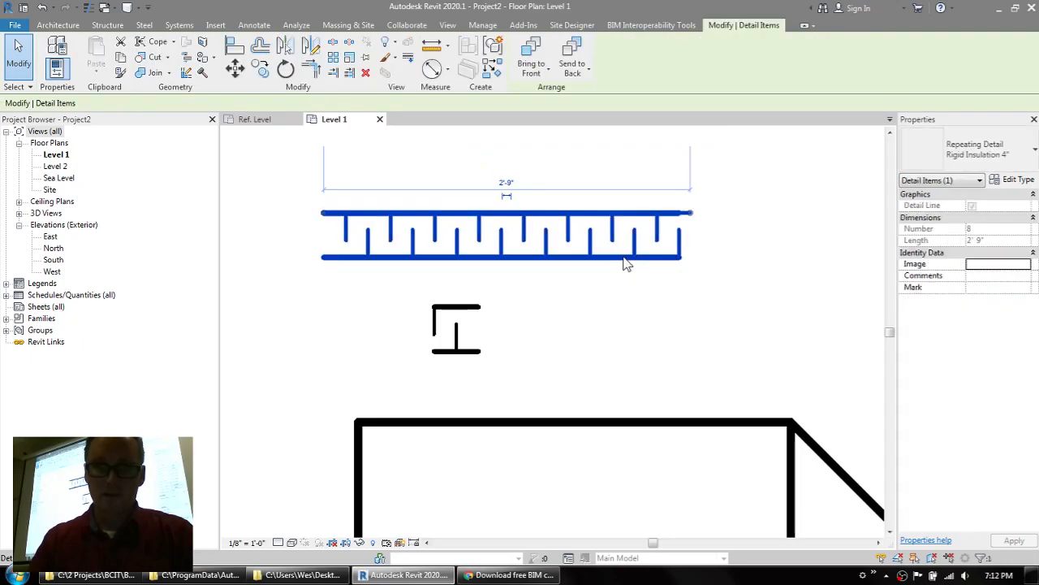
pyautogui.moveTo(689, 212); pyautogui.dragTo(636, 212)
pyautogui.scroll(-2, 645, 223)
pyautogui.moveTo(649, 223); pyautogui.dragTo(669, 311, button='middle')
pyautogui.moveTo(657, 307); pyautogui.dragTo(478, 140)
pyautogui.moveTo(562, 146); pyautogui.dragTo(588, 279, button='middle')
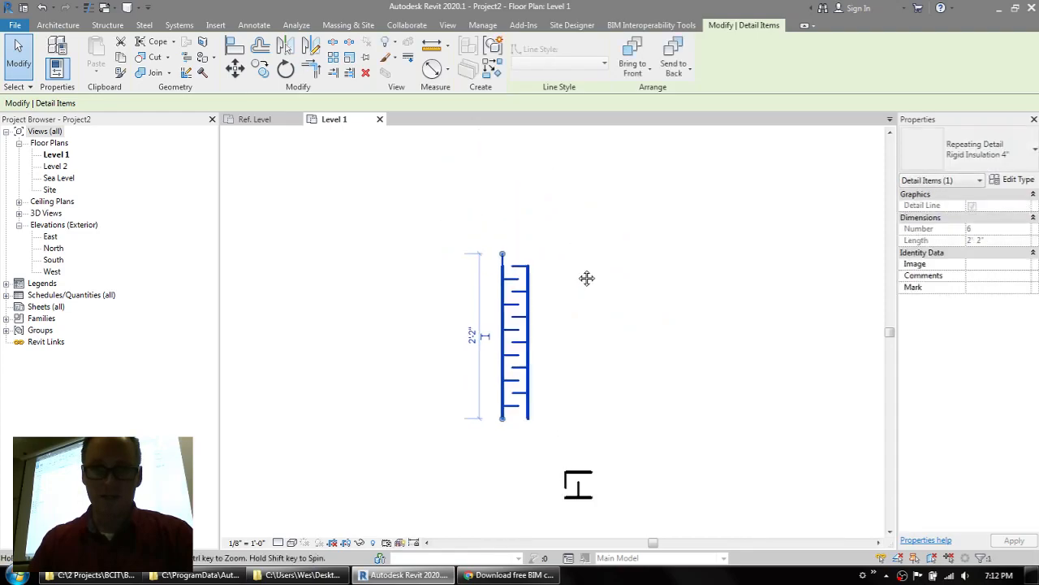
pyautogui.moveTo(504, 276); pyautogui.dragTo(503, 255)
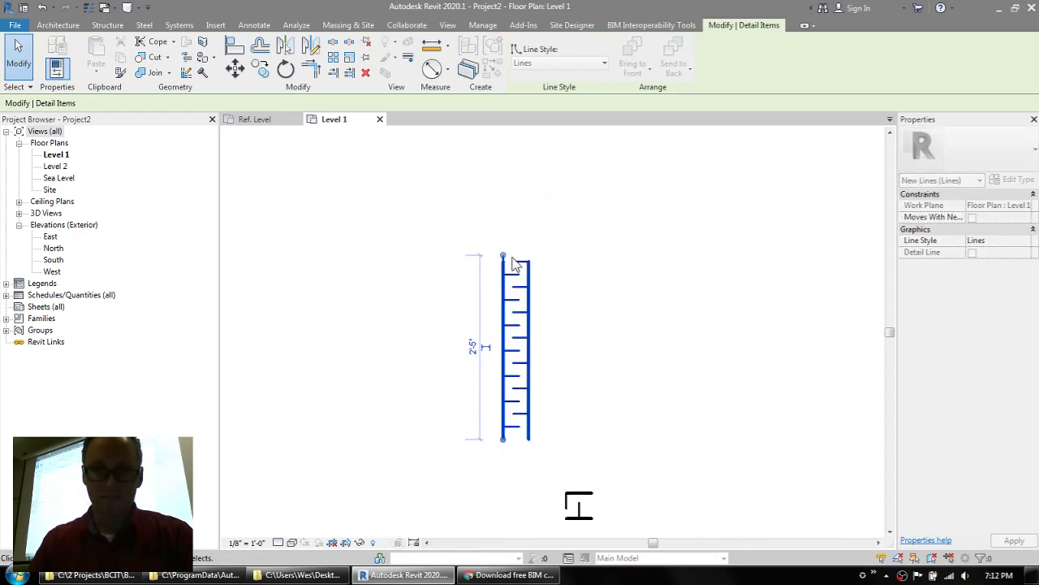
# Delete the single Rigid Insulation Unit below the repeating detail run.
pyautogui.click(652, 301)
pyautogui.click(579, 505)
pyautogui.press('Delete')
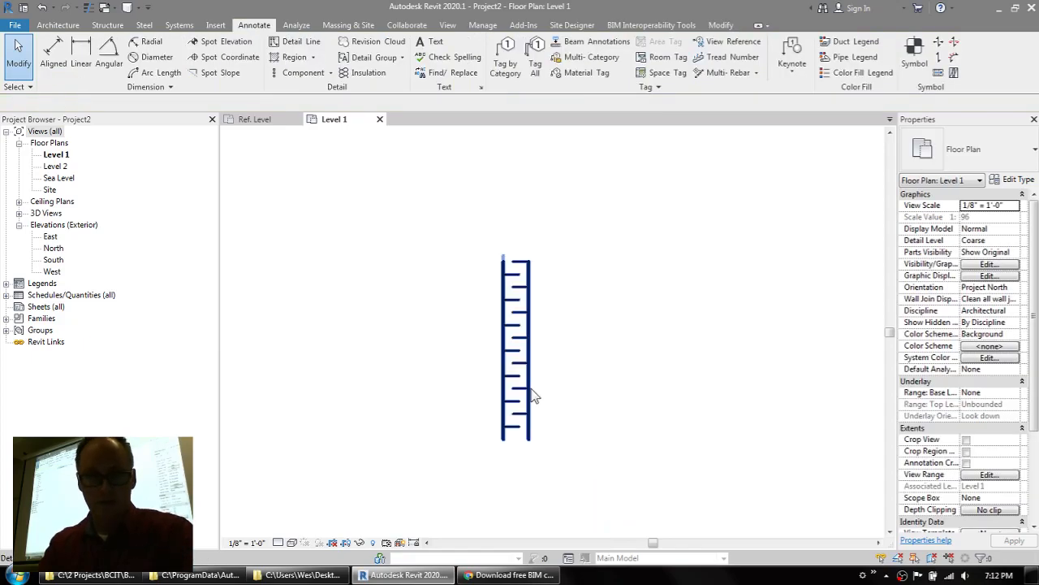
pyautogui.click(534, 395)
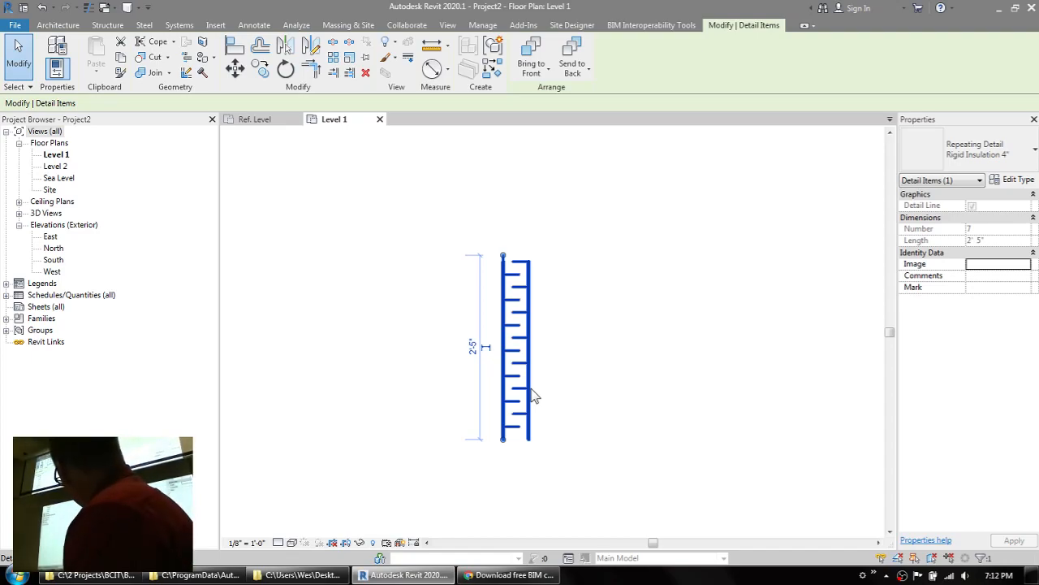
pyautogui.scroll(-3, 550, 418)
pyautogui.moveTo(544, 409); pyautogui.dragTo(331, 411, button='middle')
pyautogui.scroll(-1, 330, 411)
pyautogui.click(355, 415)
pyautogui.scroll(2, 355, 415)
pyautogui.moveTo(346, 406); pyautogui.dragTo(313, 420, button='middle')
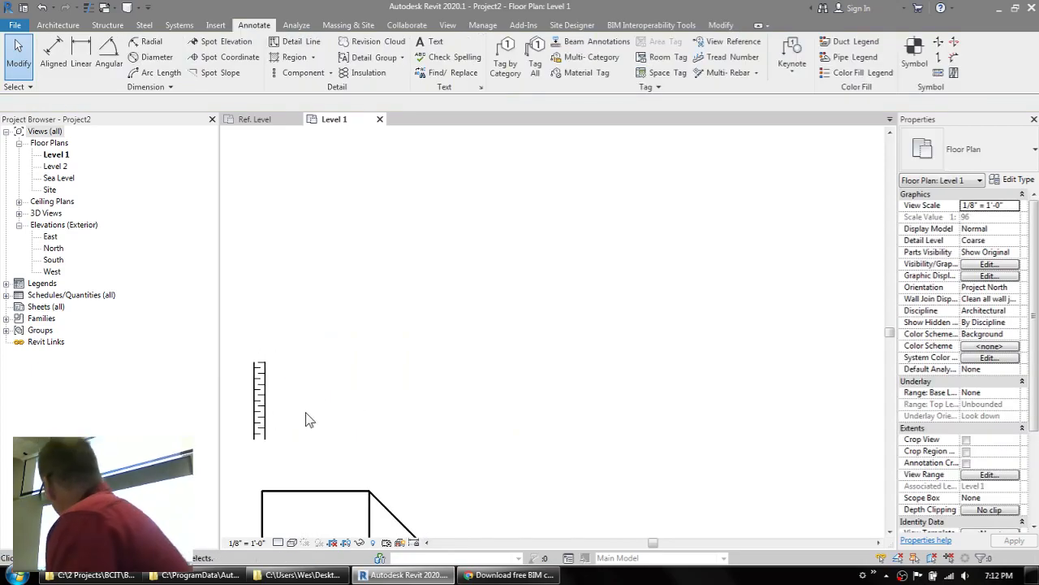
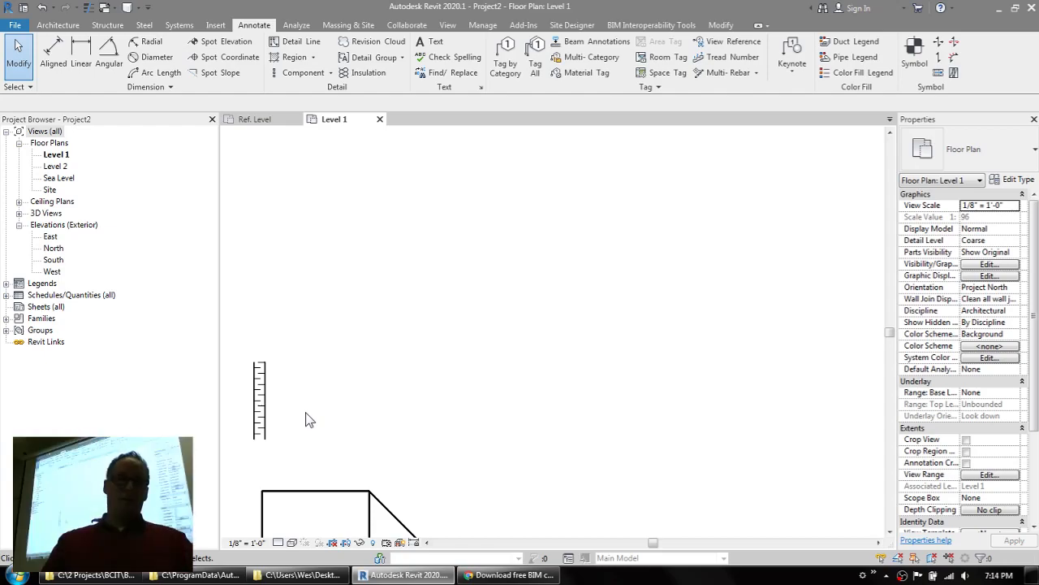
# Close Project2 without saving and return to the Ref. Level view of the Rigid Insulation Unit family.
pyautogui.click(379, 118)
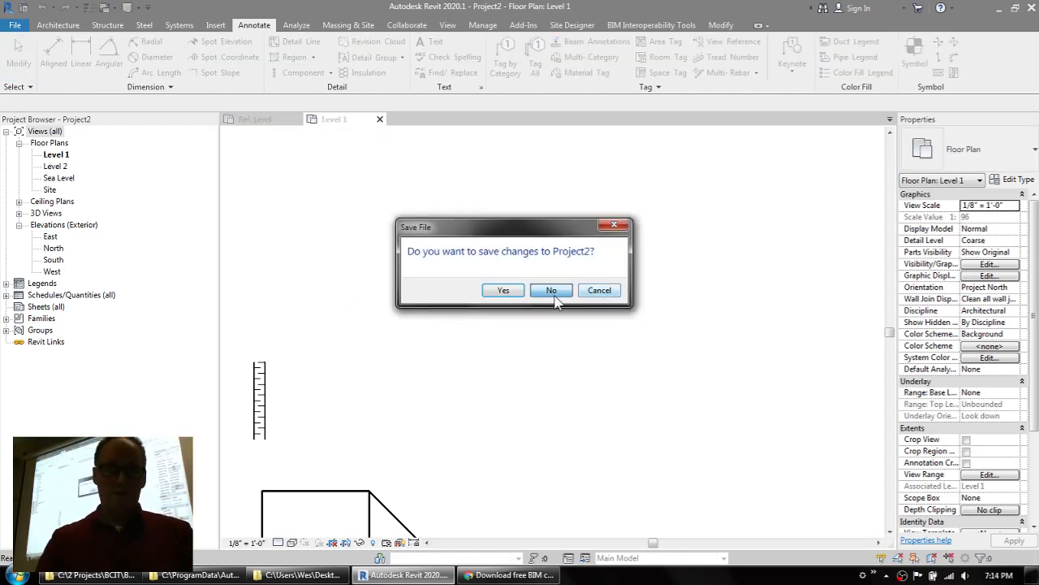
pyautogui.click(555, 294)
pyautogui.scroll(-3, 553, 300)
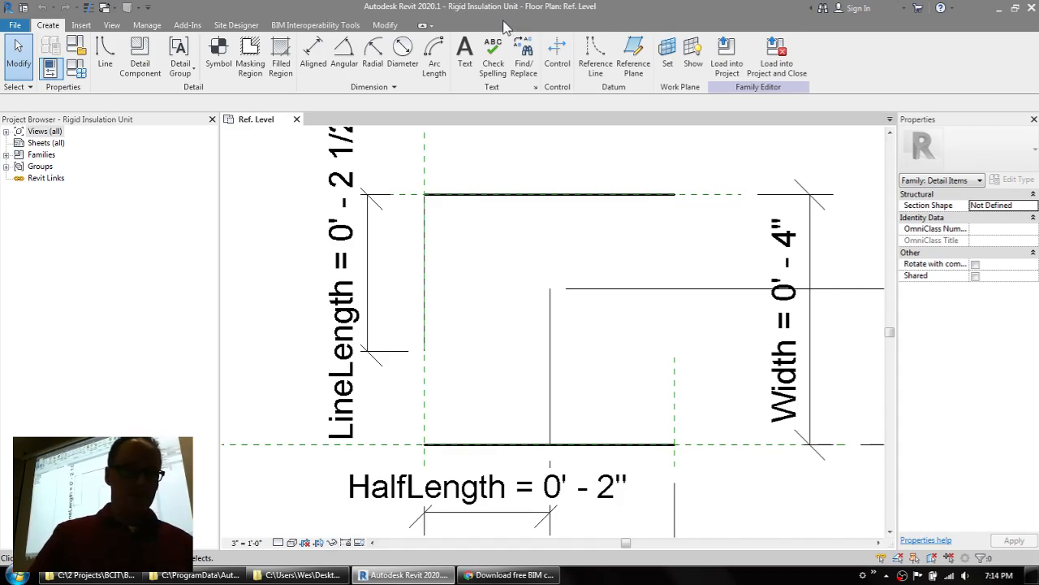
# Examine how the Rigid Unit type's parameters and formulas relate to the labelled dimensions in the Ref. Level view, changing nothing.
pyautogui.click(76, 71)
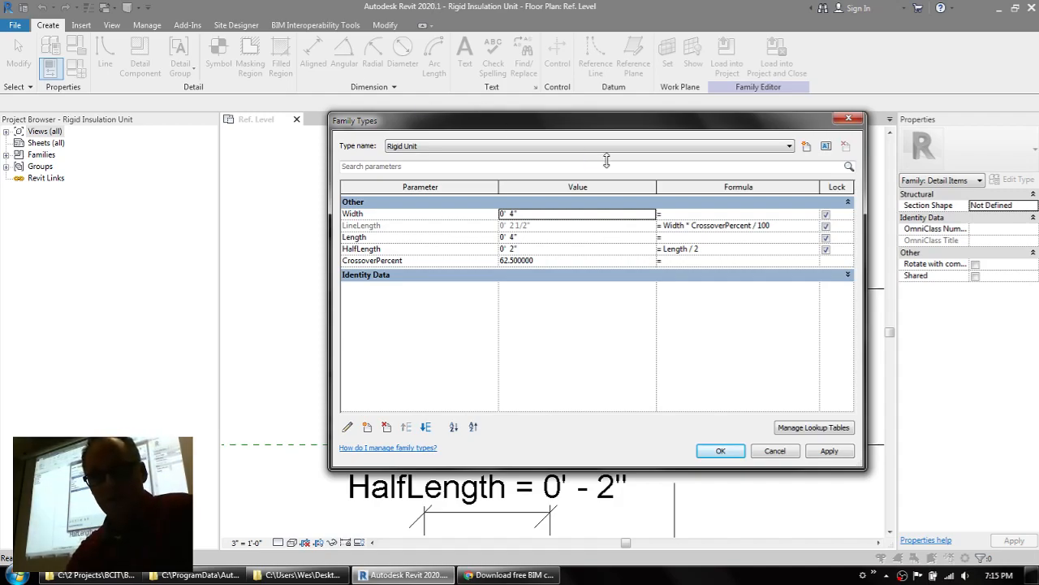
pyautogui.moveTo(553, 128); pyautogui.dragTo(928, 245)
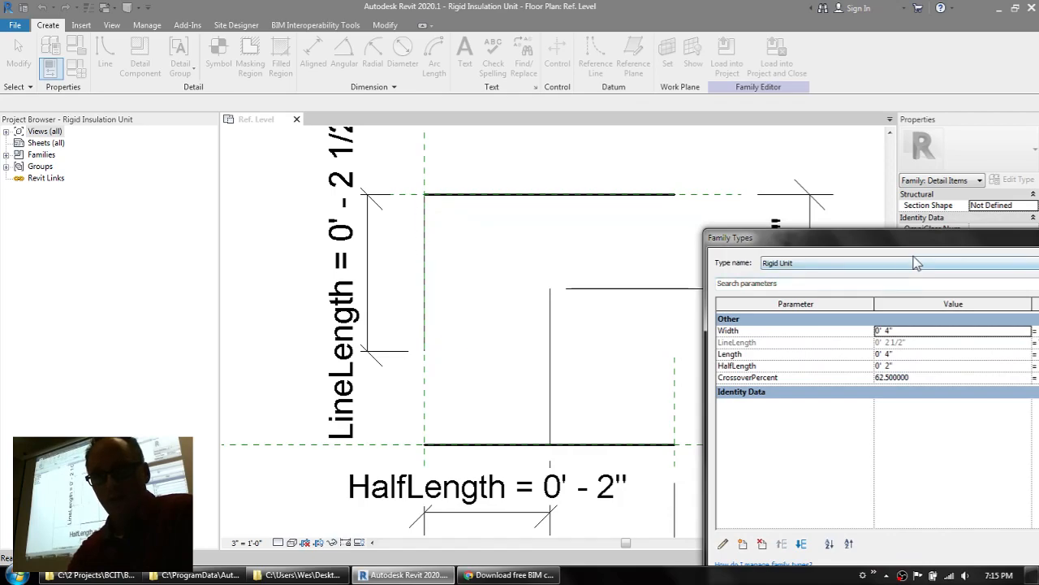
pyautogui.moveTo(844, 237); pyautogui.dragTo(564, 143)
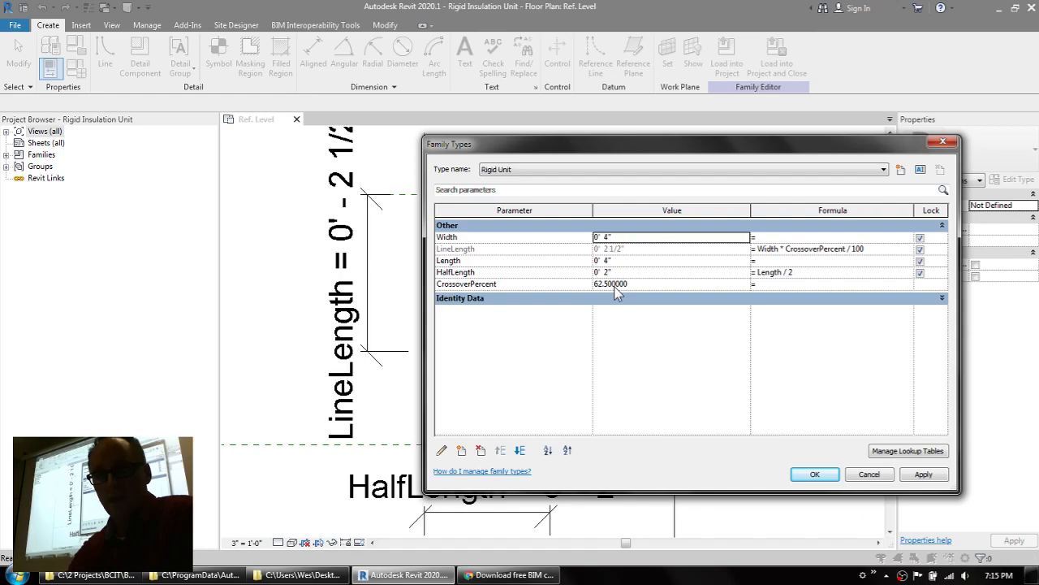
pyautogui.moveTo(575, 150); pyautogui.dragTo(650, 158)
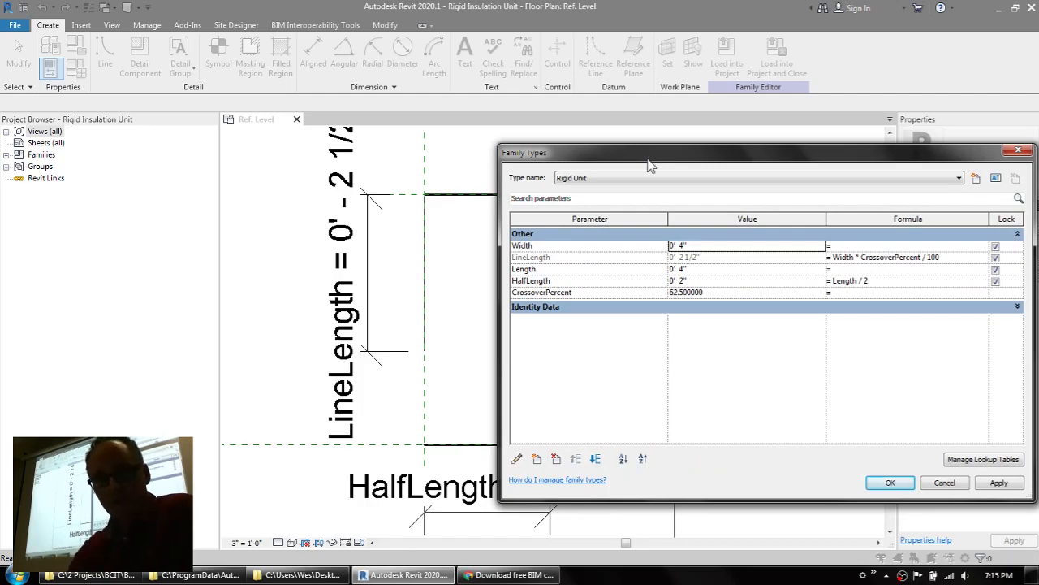
pyautogui.moveTo(715, 160); pyautogui.dragTo(528, 147)
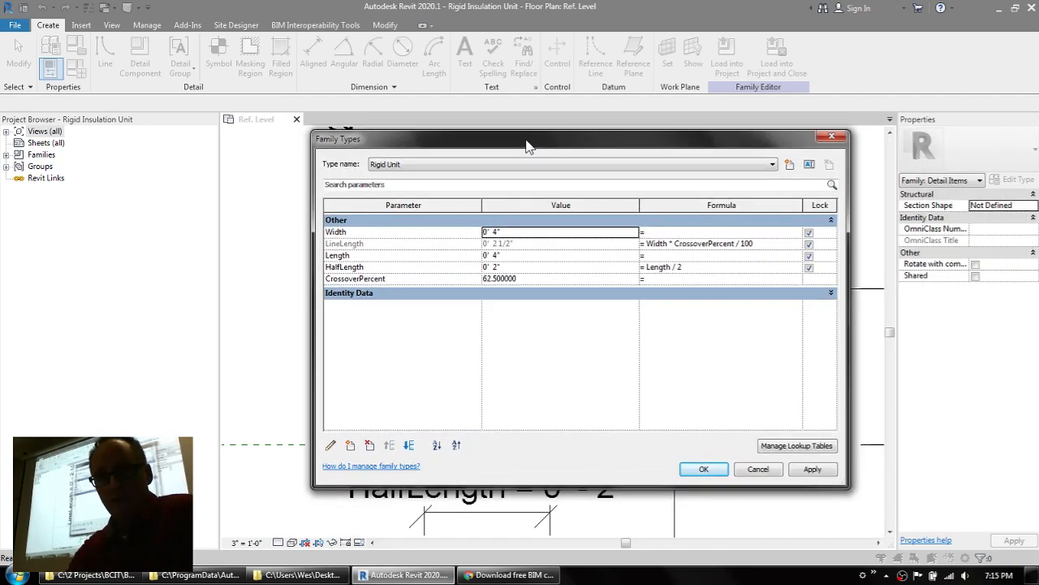
pyautogui.click(705, 471)
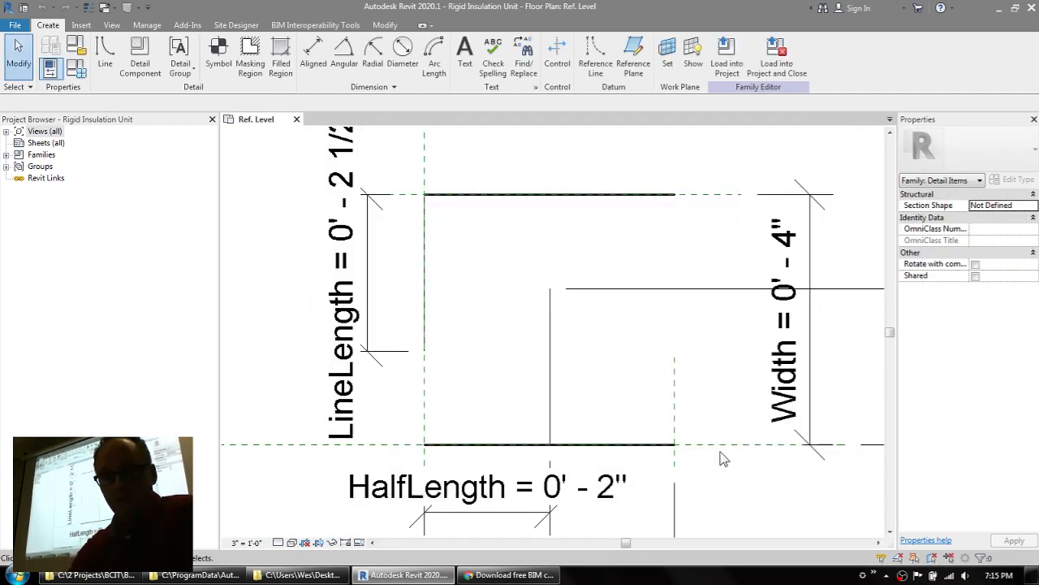
pyautogui.scroll(-2, 720, 457)
pyautogui.scroll(-1, 720, 457)
pyautogui.moveTo(747, 471); pyautogui.dragTo(724, 378, button='middle')
pyautogui.scroll(2, 714, 390)
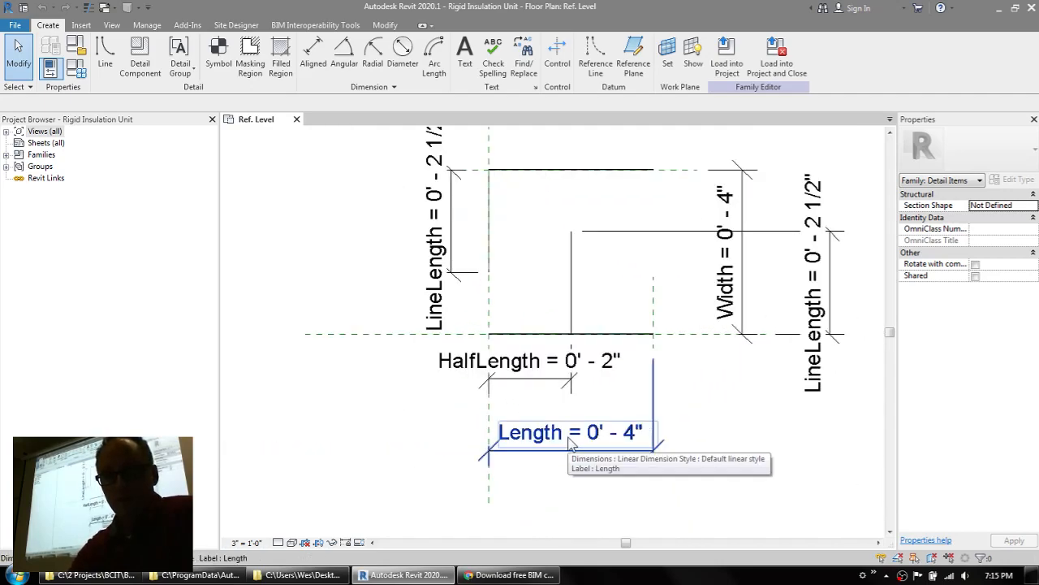
pyautogui.moveTo(708, 394); pyautogui.dragTo(695, 419, button='middle')
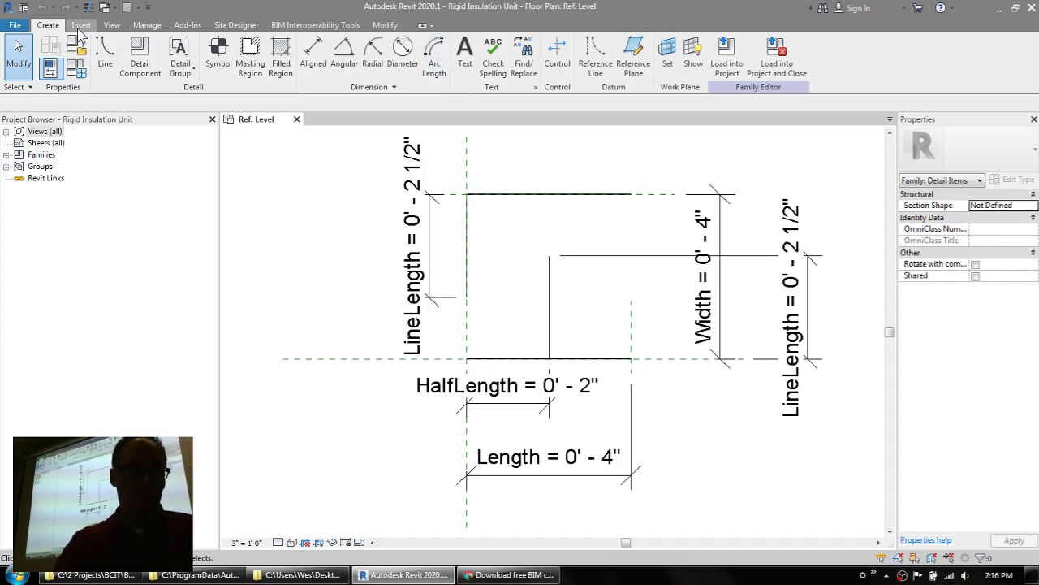
# Create a new family from the Detail Item line based template.
pyautogui.click(12, 27)
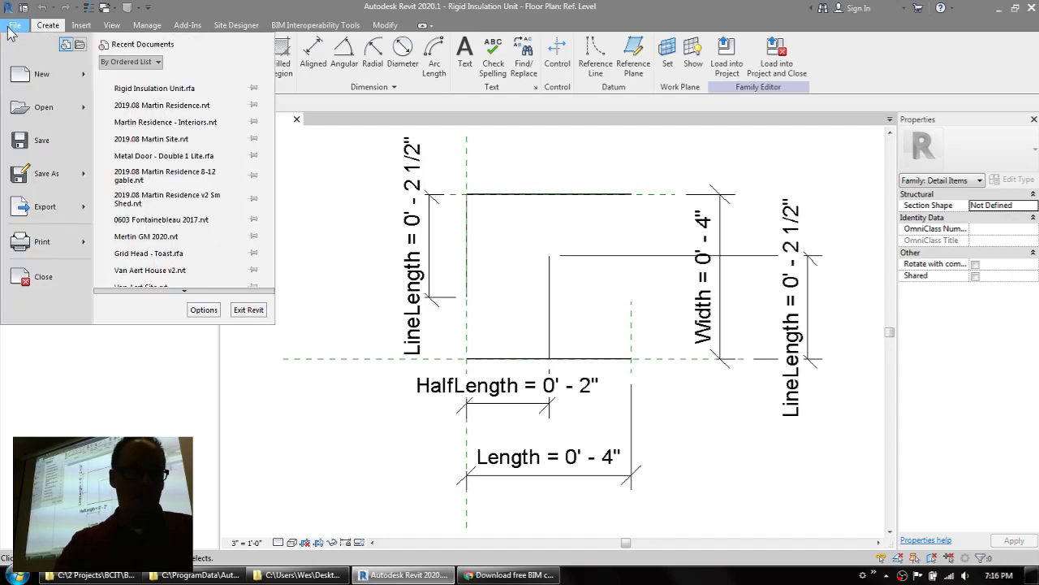
pyautogui.moveTo(39, 79)
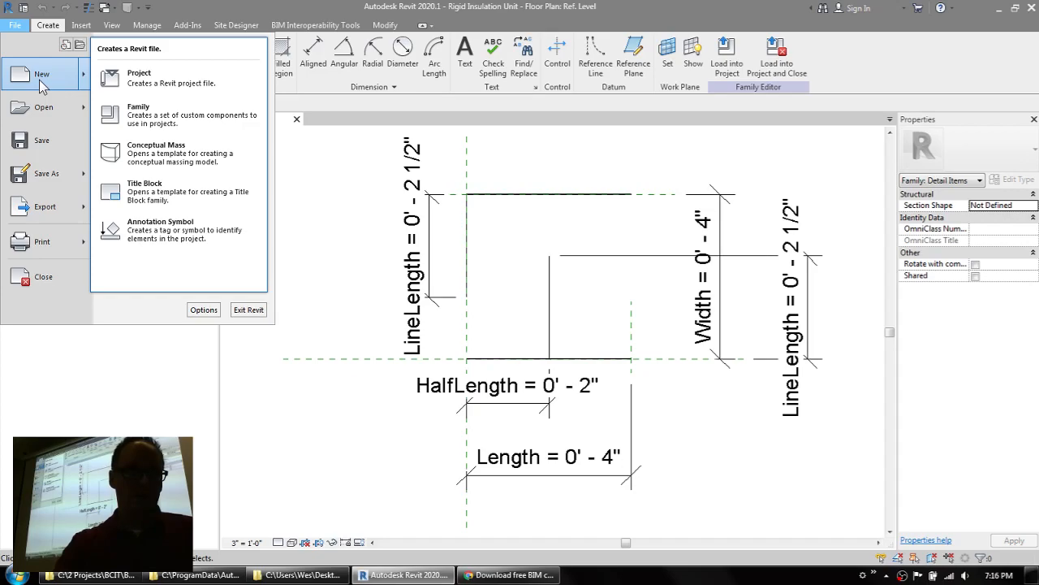
pyautogui.click(175, 124)
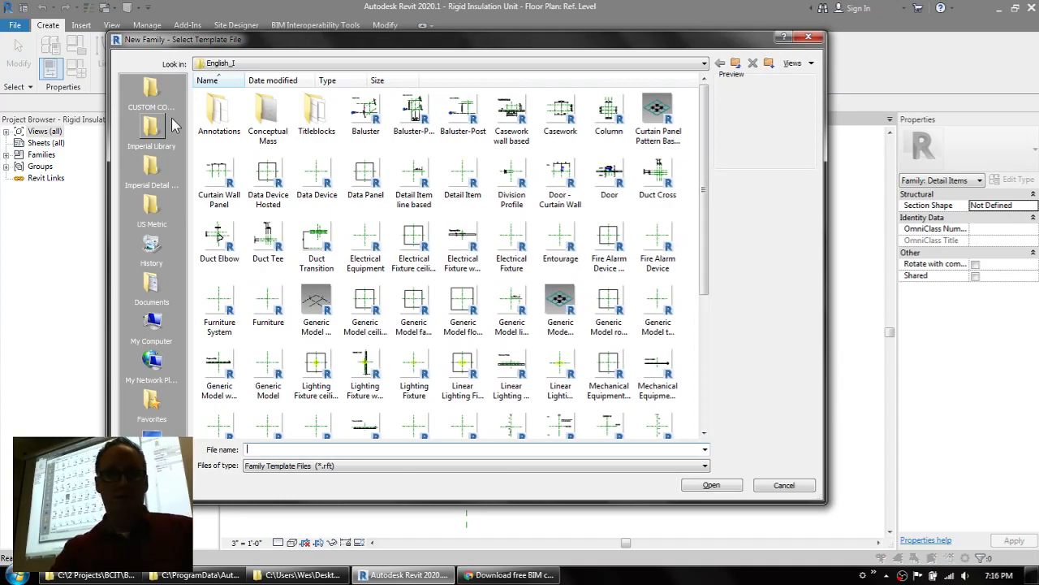
pyautogui.click(414, 180)
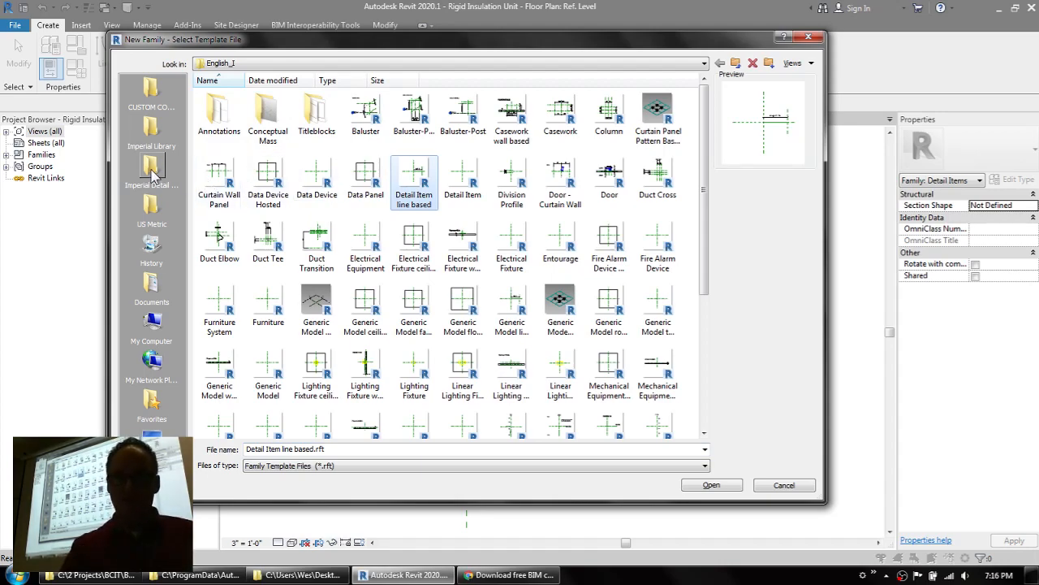
pyautogui.click(707, 485)
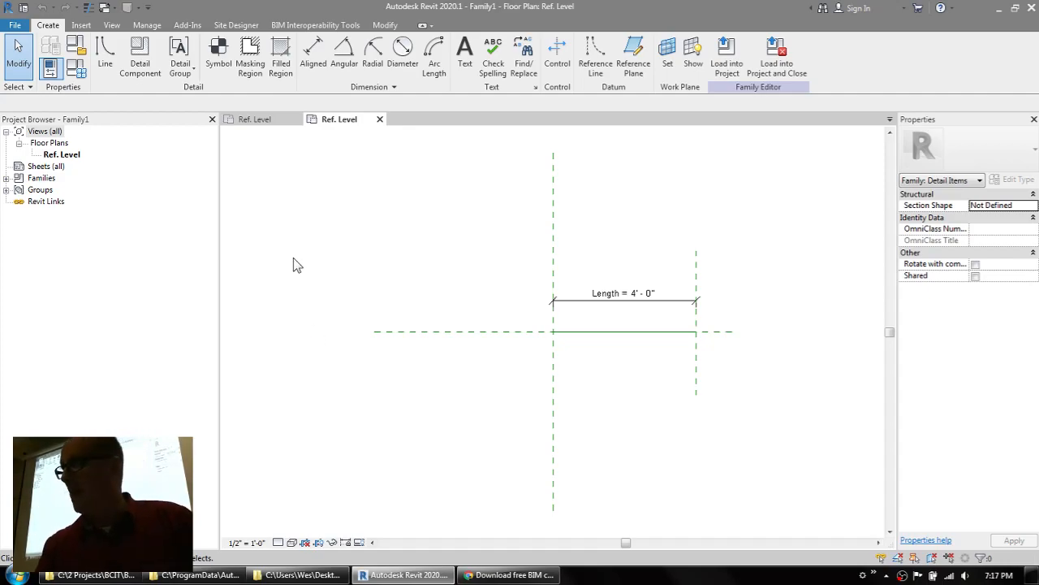
# Load the Rigid Insulation Unit family into the new line-based family and place one unit just below the reference line near its start.
pyautogui.click(254, 119)
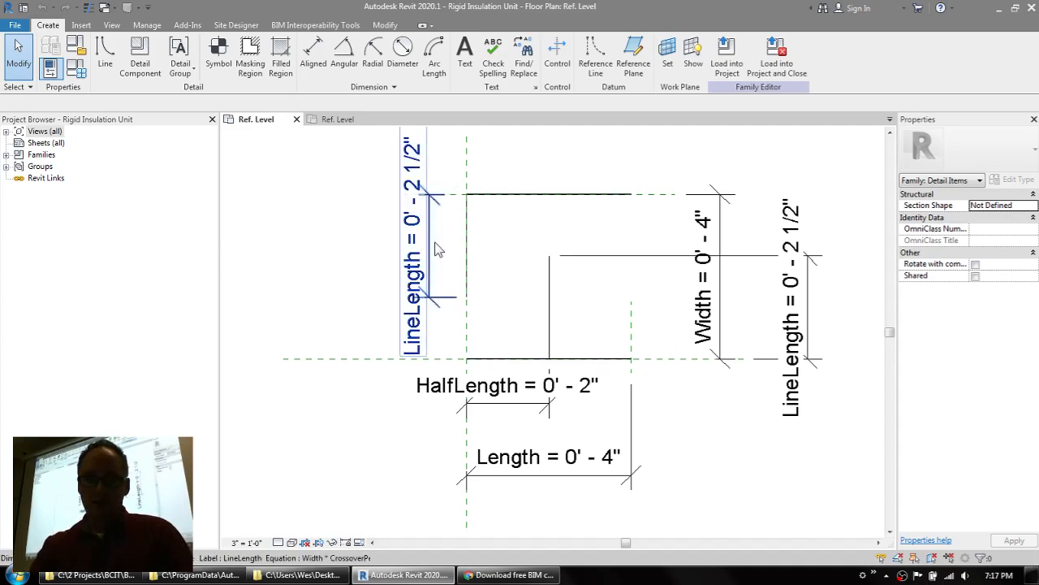
pyautogui.scroll(-2, 673, 292)
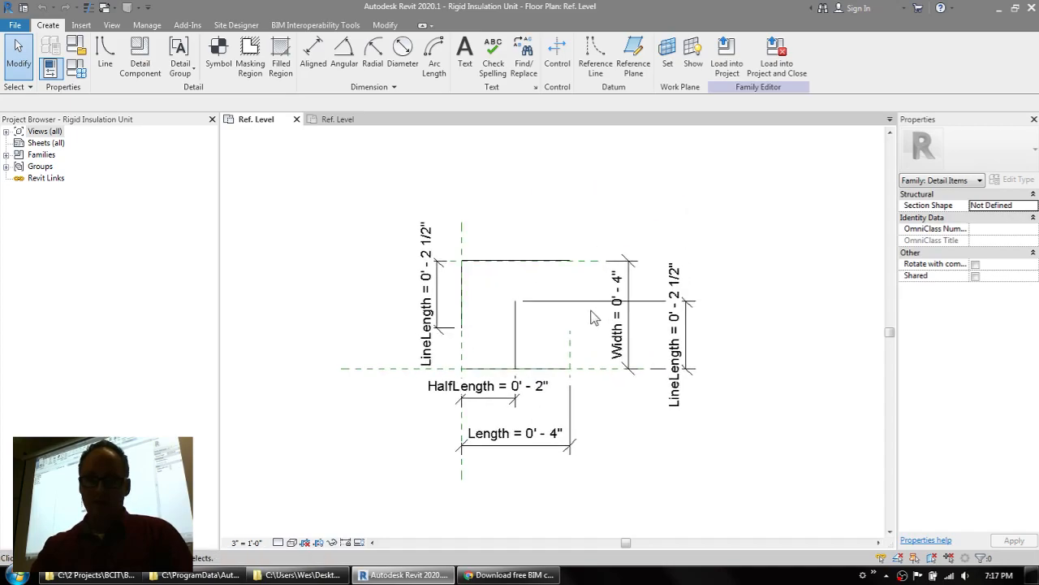
pyautogui.click(728, 70)
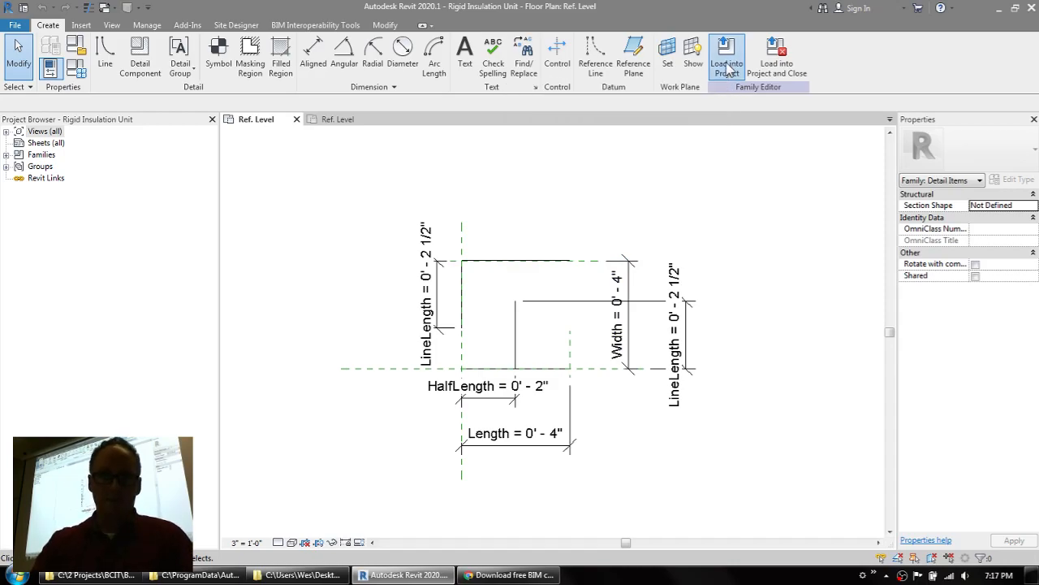
pyautogui.scroll(3, 552, 316)
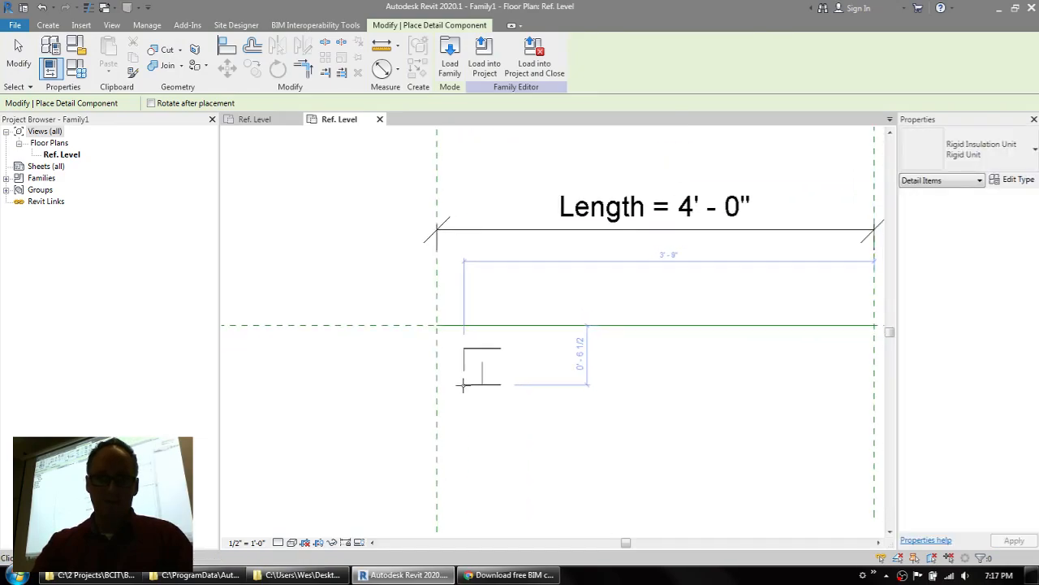
pyautogui.click(466, 381)
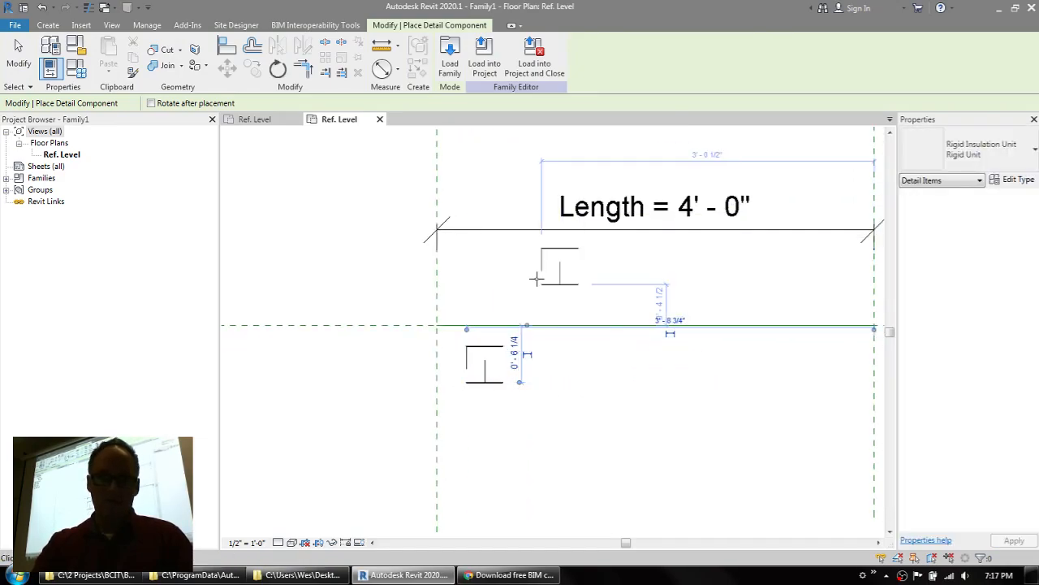
pyautogui.click(18, 55)
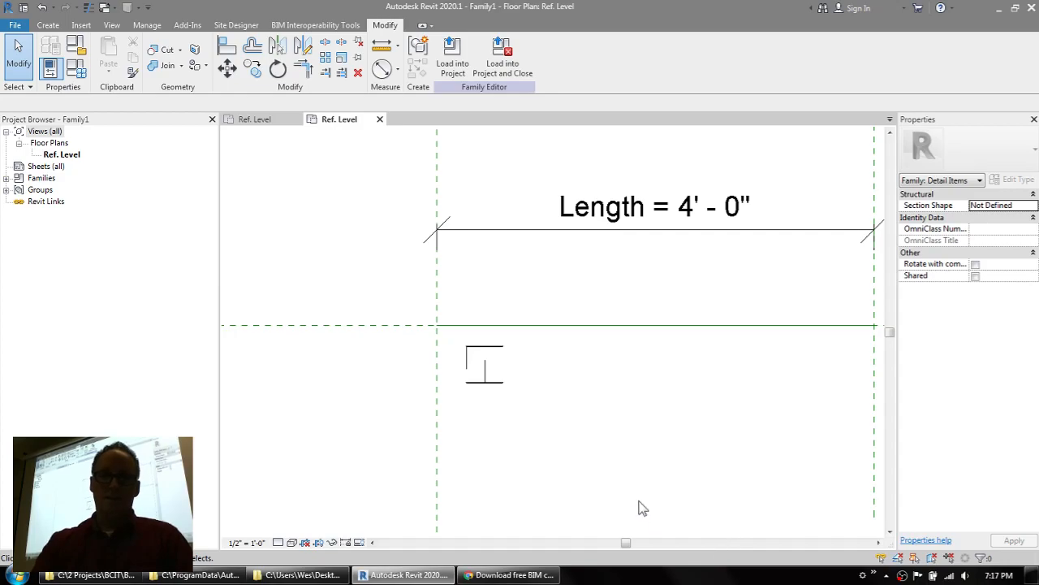
# Move the insulation unit to about 1 3/4" above the horizontal reference line, still clear of the starting reference plane.
pyautogui.scroll(-2, 636, 487)
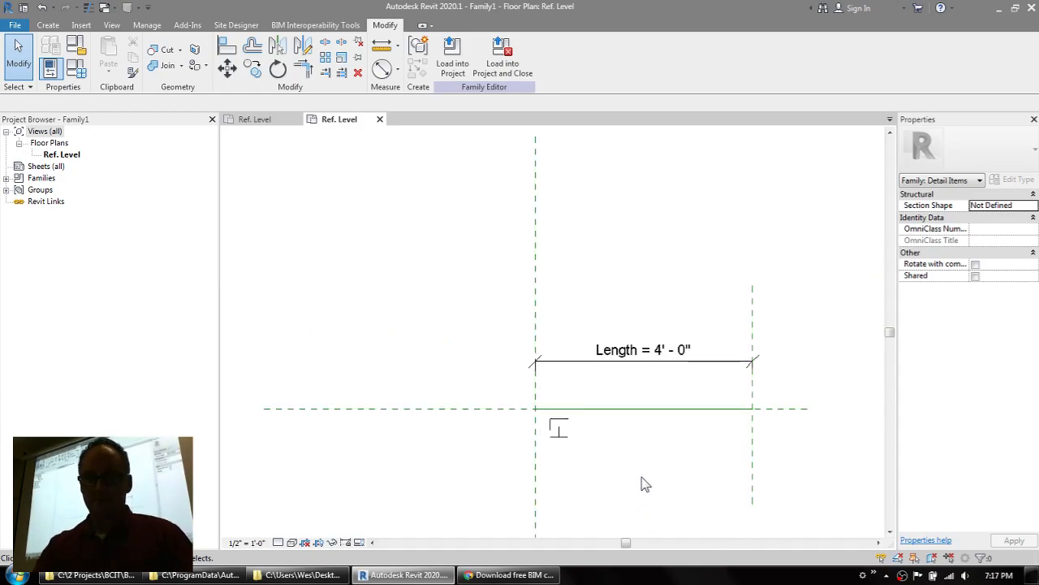
pyautogui.scroll(3, 641, 479)
pyautogui.moveTo(633, 471); pyautogui.dragTo(531, 452, button='middle')
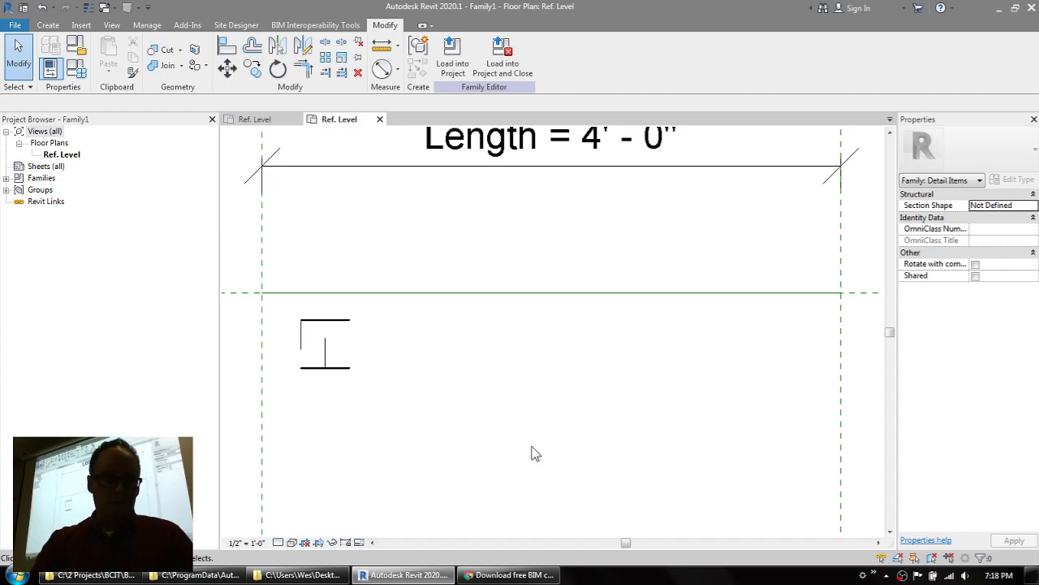
pyautogui.click(325, 355)
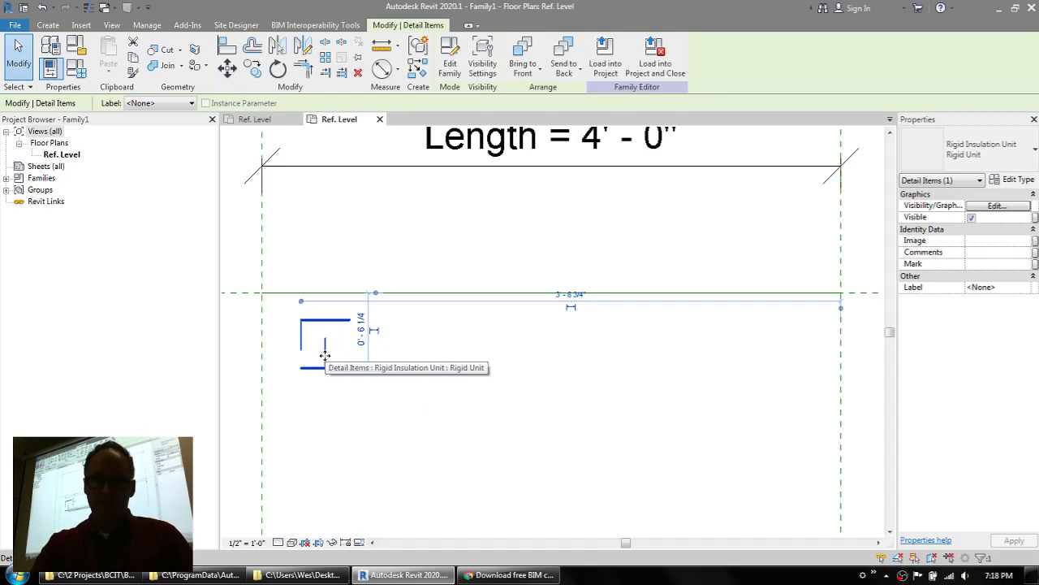
pyautogui.moveTo(324, 349); pyautogui.dragTo(319, 260)
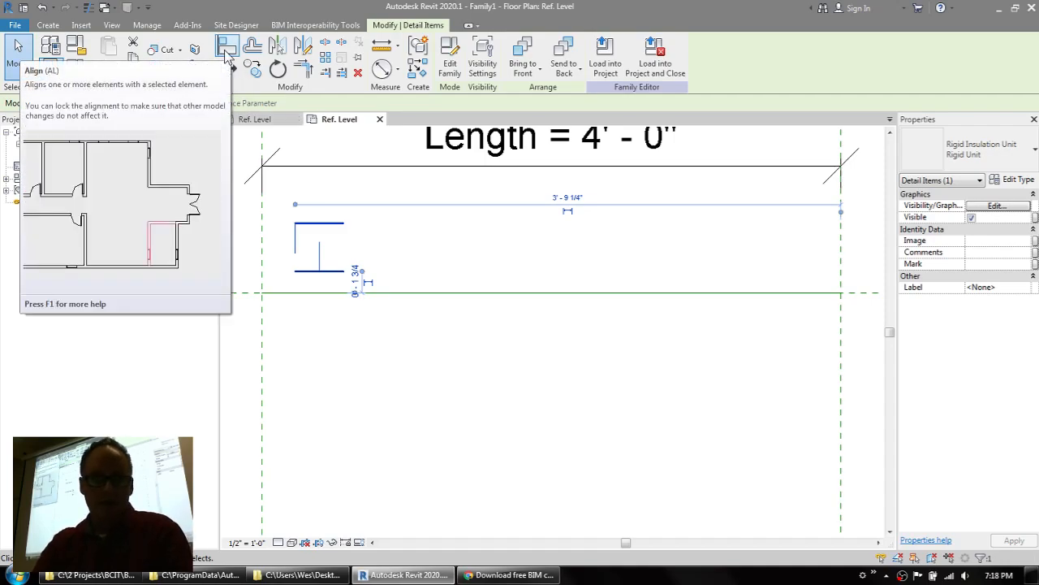
# Align the insulation unit's left edge to the vertical reference plane at the start of the line and lock it.
pyautogui.click(226, 49)
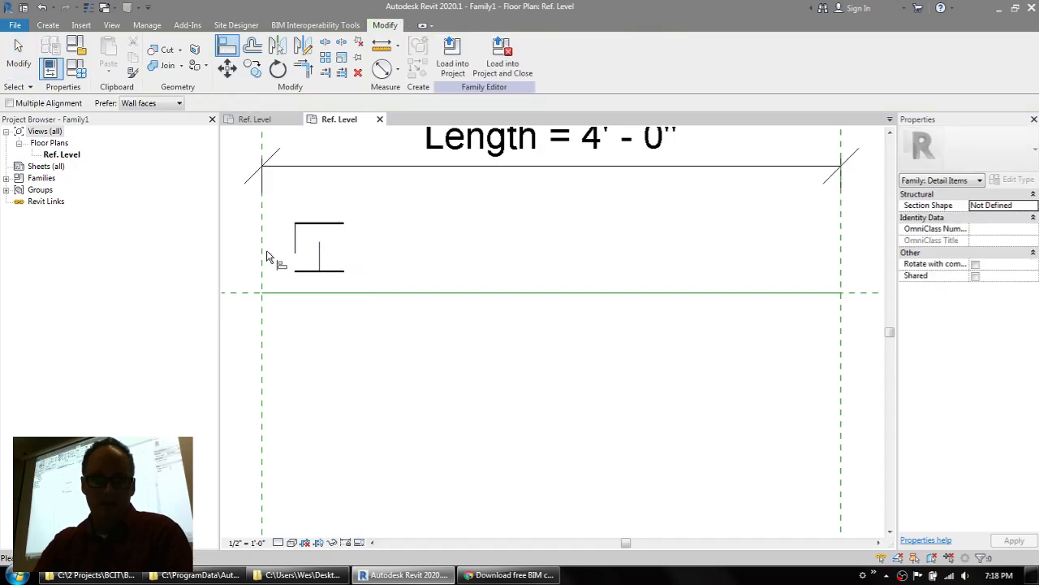
pyautogui.scroll(-2, 267, 253)
pyautogui.click(267, 253)
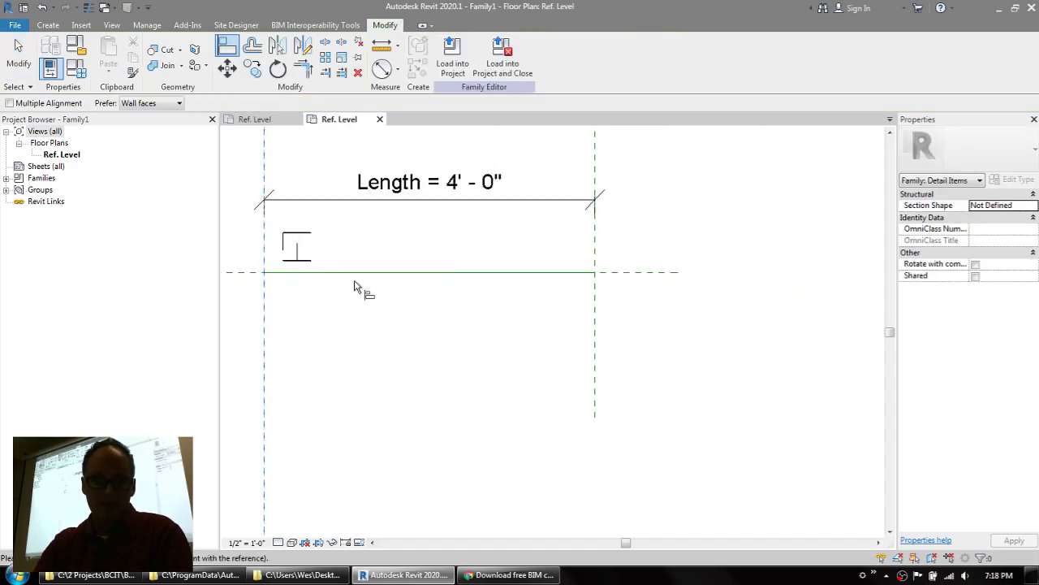
pyautogui.click(283, 248)
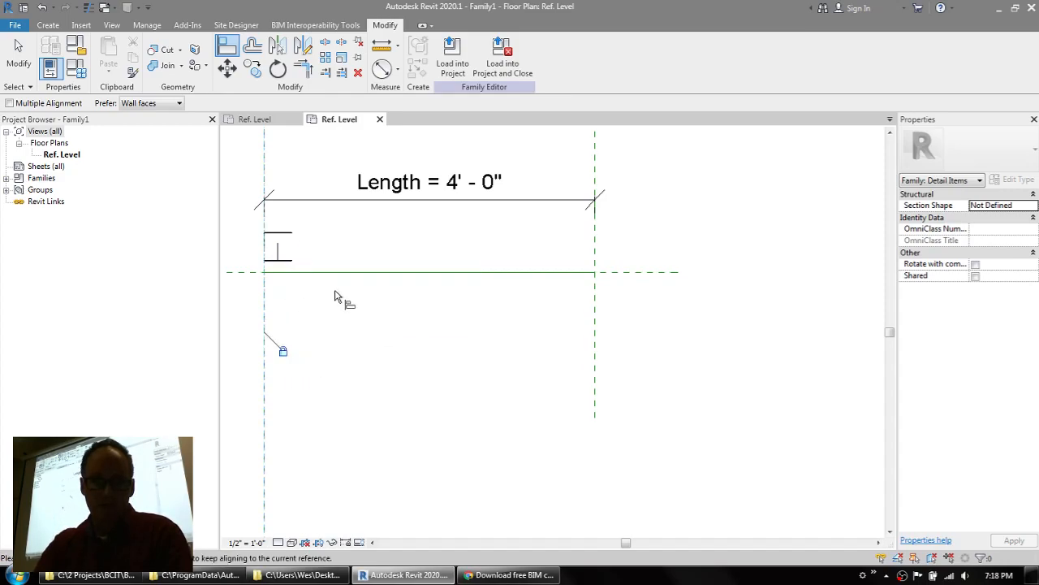
pyautogui.moveTo(336, 295); pyautogui.dragTo(478, 298, button='middle')
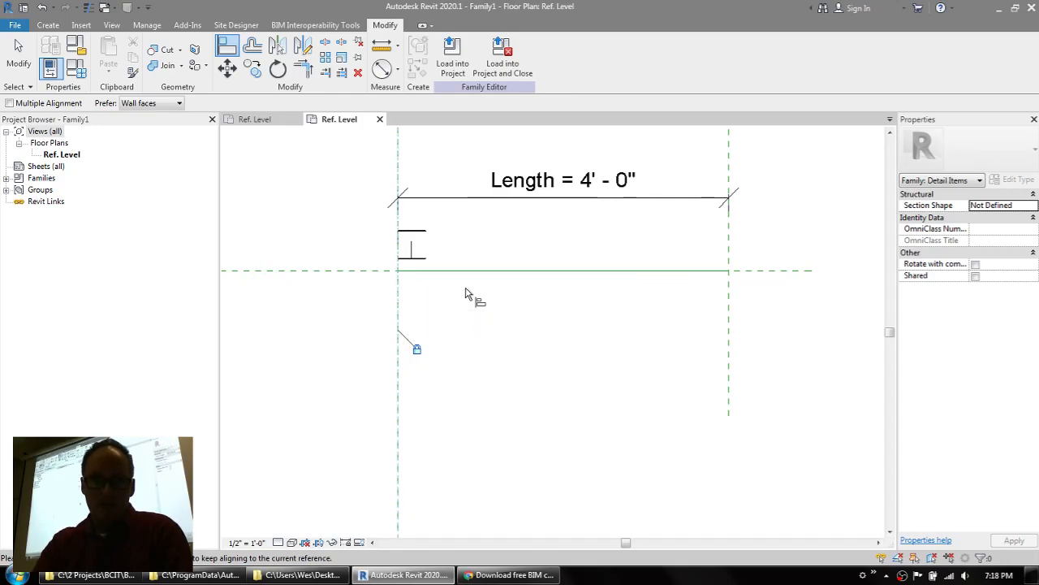
# Align the insulation unit's bottom edge to the horizontal reference plane and lock it, ending the Align command.
pyautogui.click(409, 266)
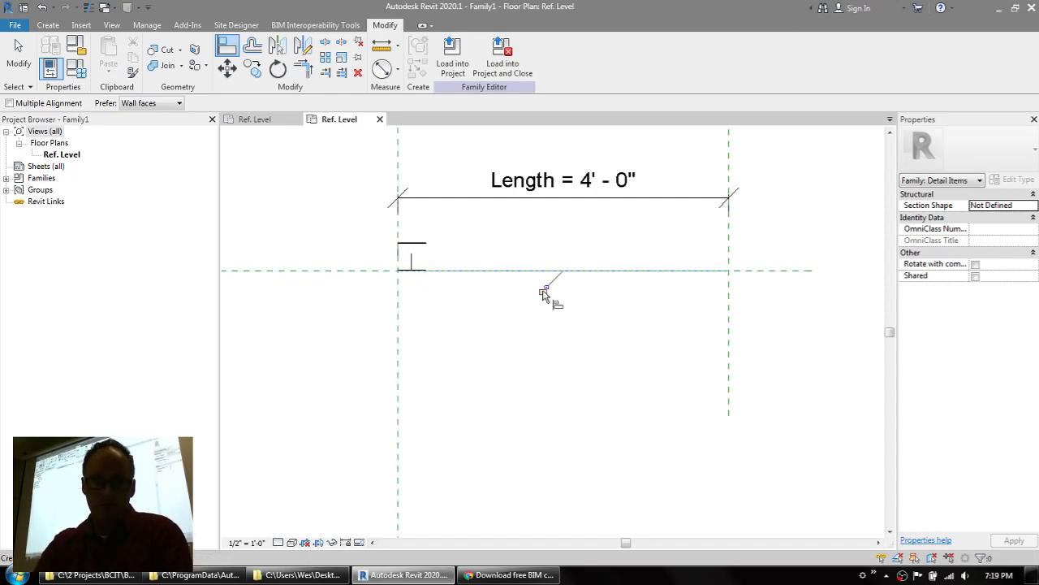
pyautogui.scroll(5, 455, 260)
pyautogui.moveTo(457, 222); pyautogui.dragTo(645, 239, button='middle')
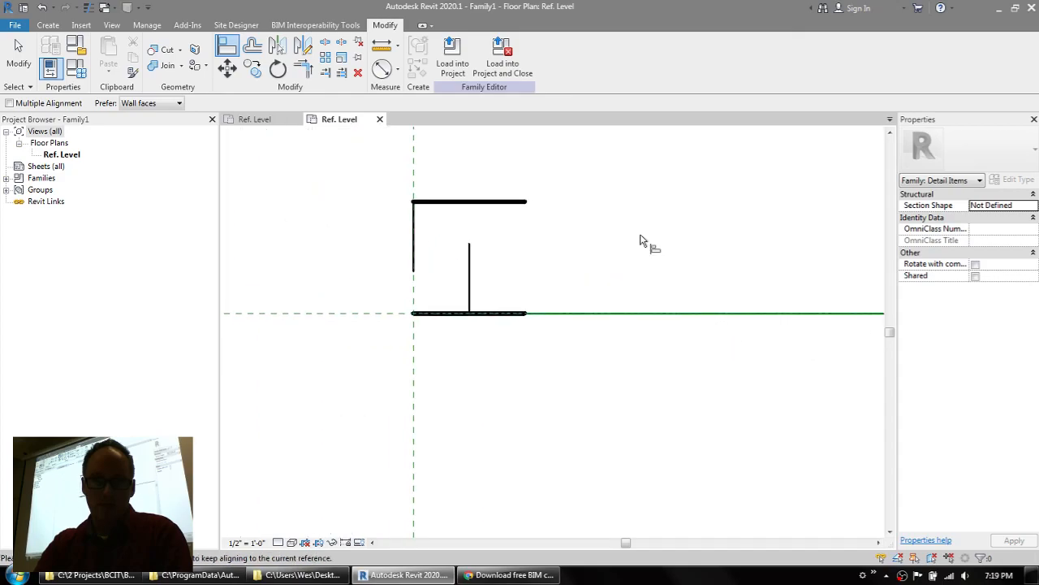
pyautogui.scroll(-2, 640, 240)
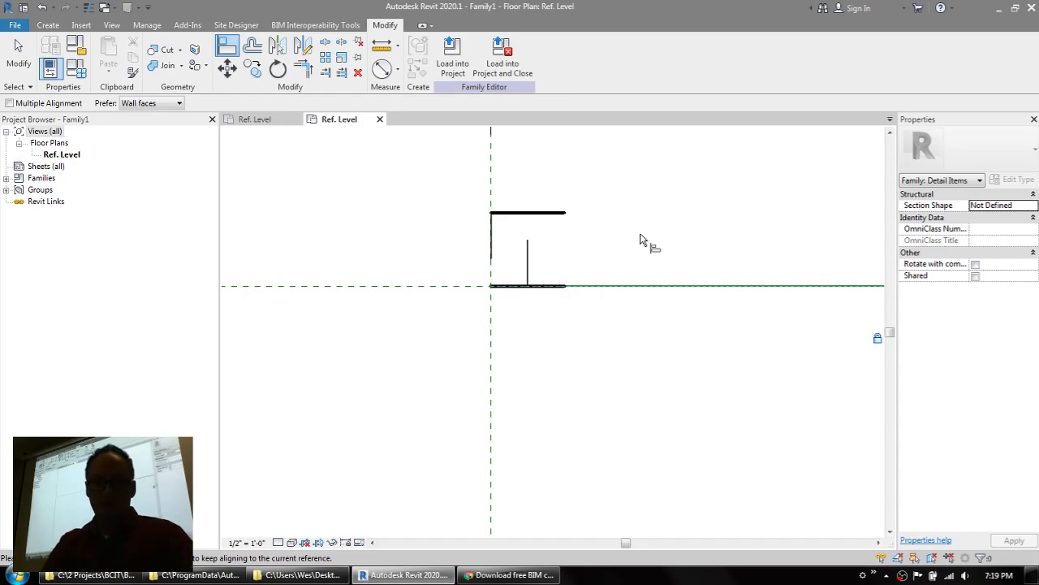
pyautogui.press('Escape')
pyautogui.press('Escape')
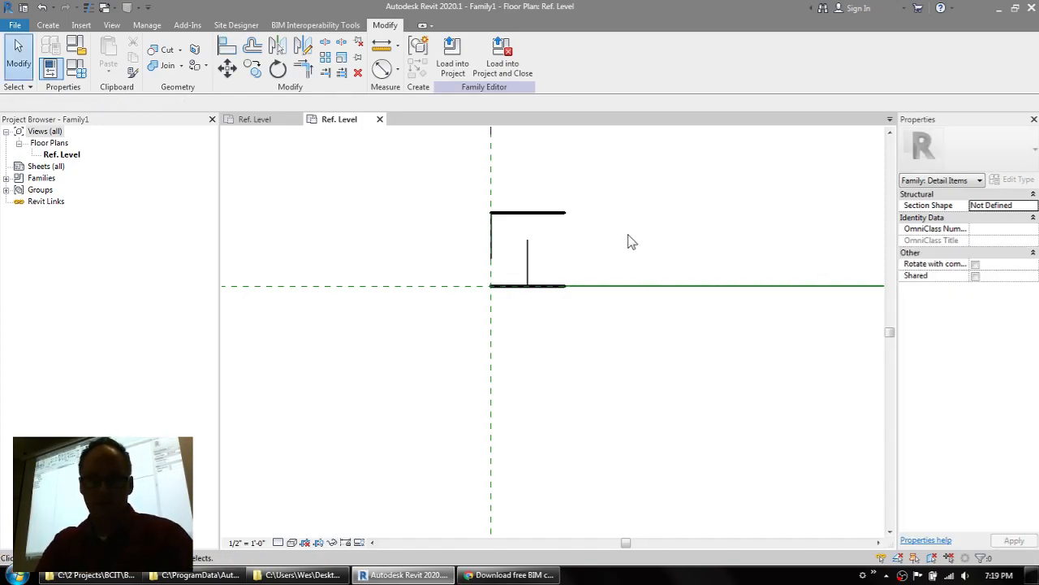
pyautogui.moveTo(628, 228); pyautogui.dragTo(608, 262, button='middle')
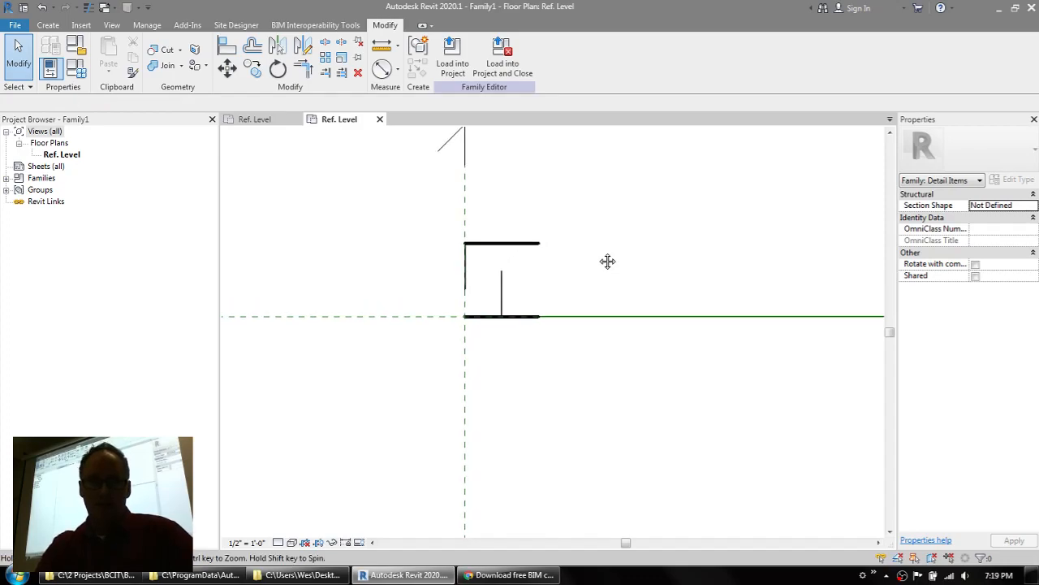
# Open the recent Word document for BLDG 2805 Session 08 on 2-Pick Detailing, and return to the Revit family with nothing selected.
pyautogui.click(643, 216)
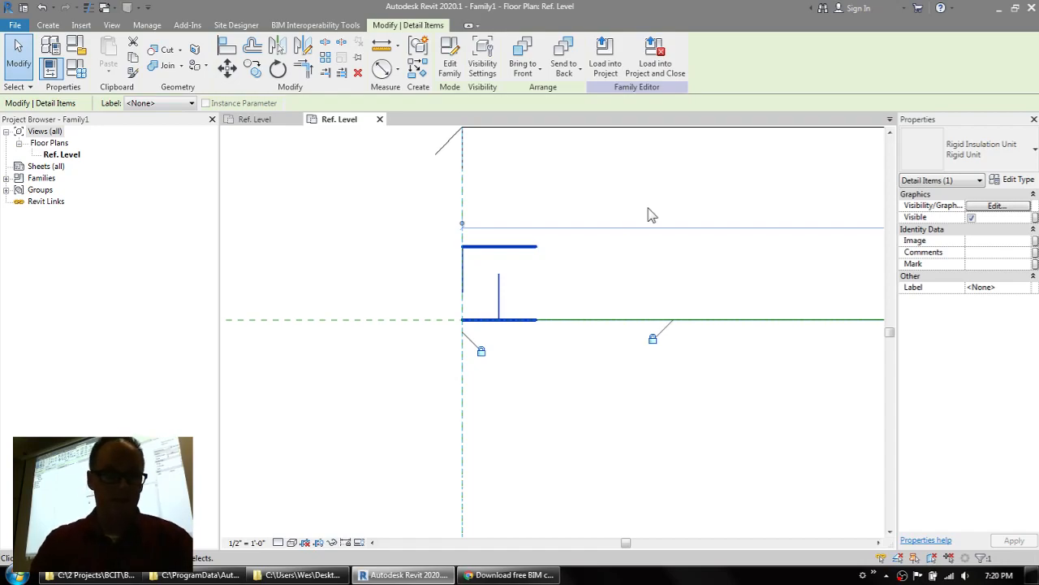
pyautogui.click(18, 574)
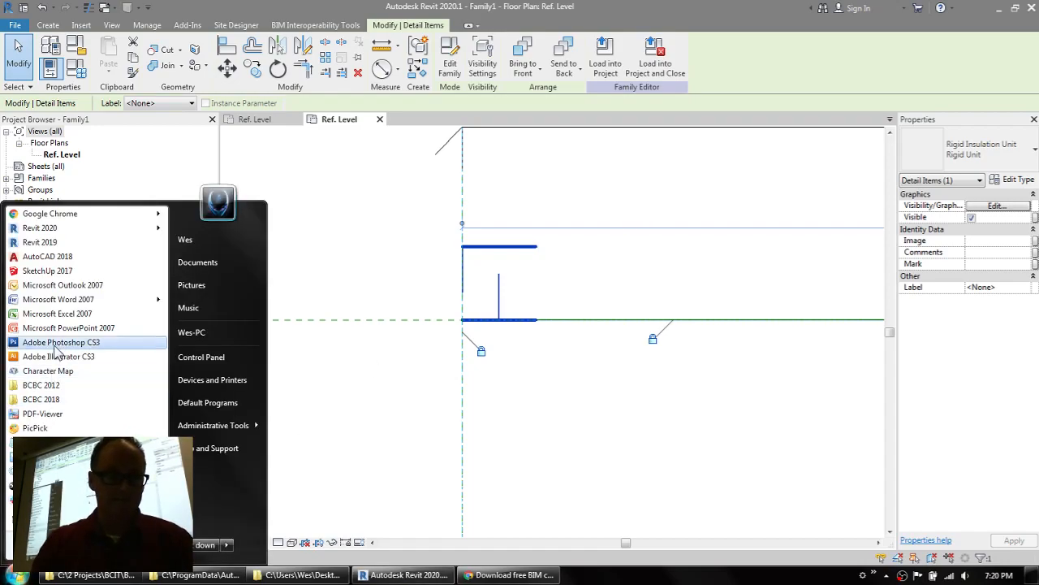
pyautogui.moveTo(160, 300)
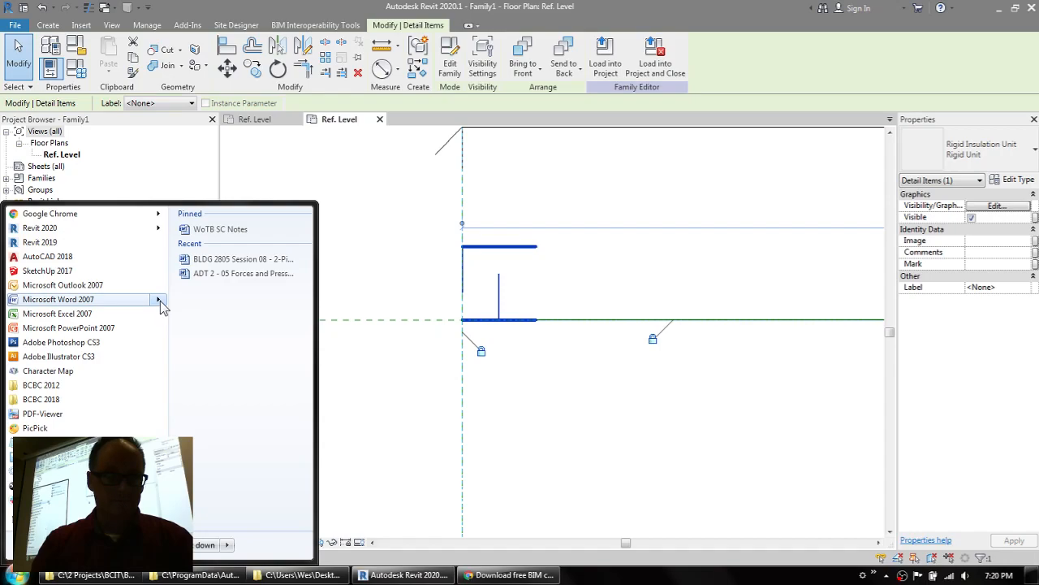
pyautogui.click(235, 261)
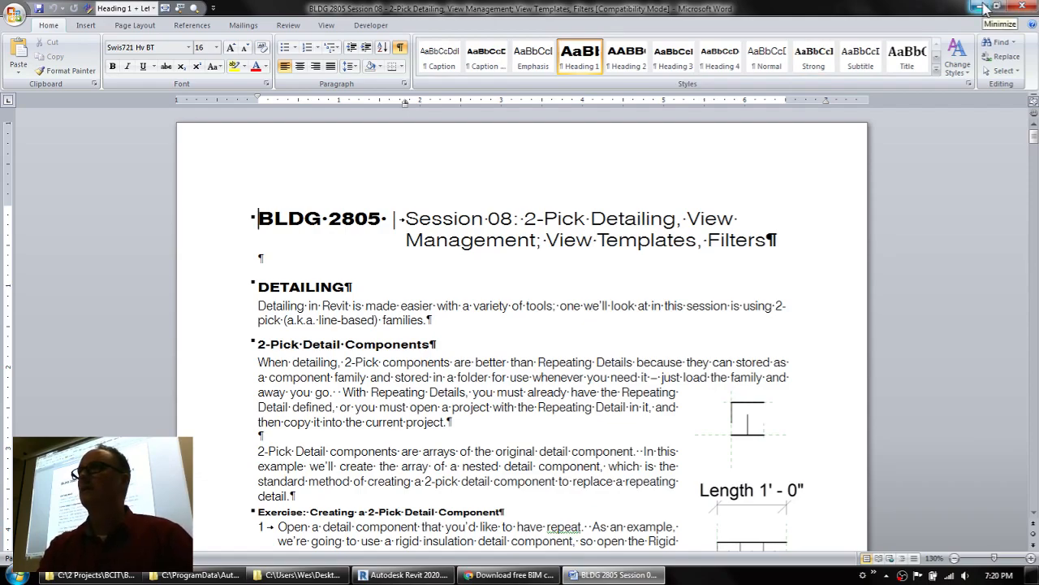
pyautogui.click(404, 574)
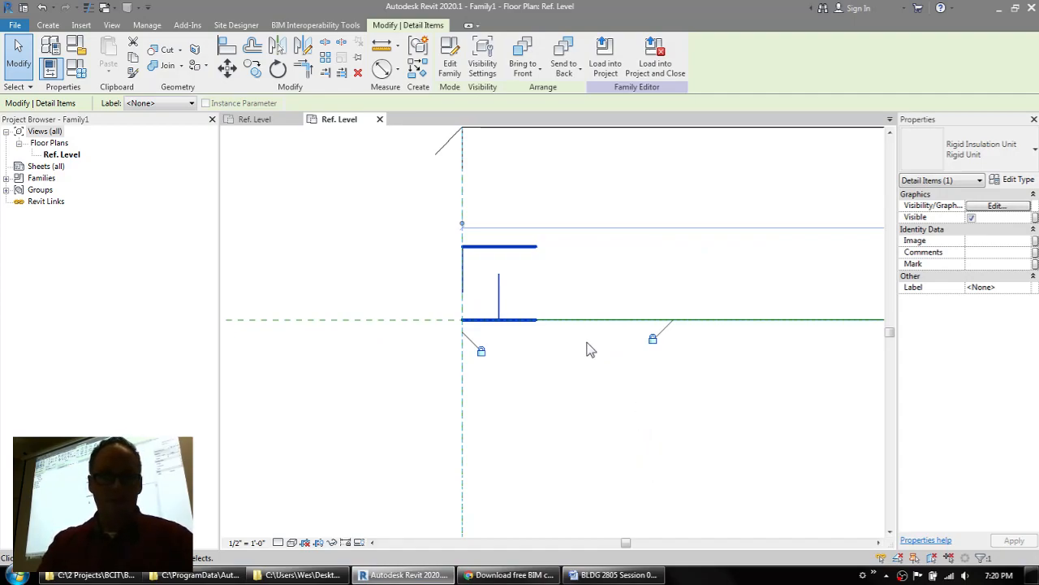
pyautogui.click(622, 283)
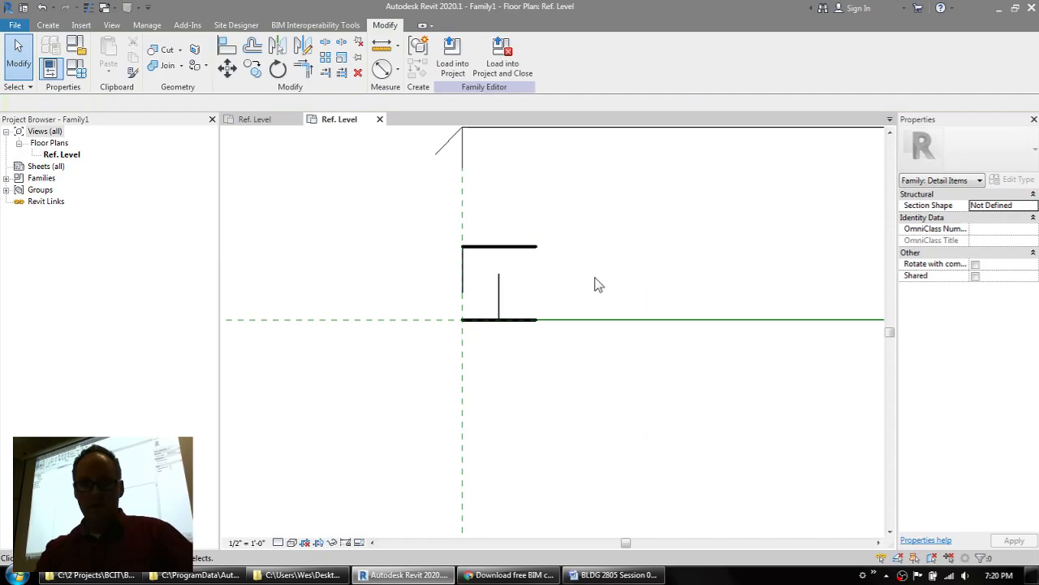
# Array the insulation unit as a grouped linear array of 2 using Move To 2nd, placing the copy above and right of the original.
pyautogui.click(497, 258)
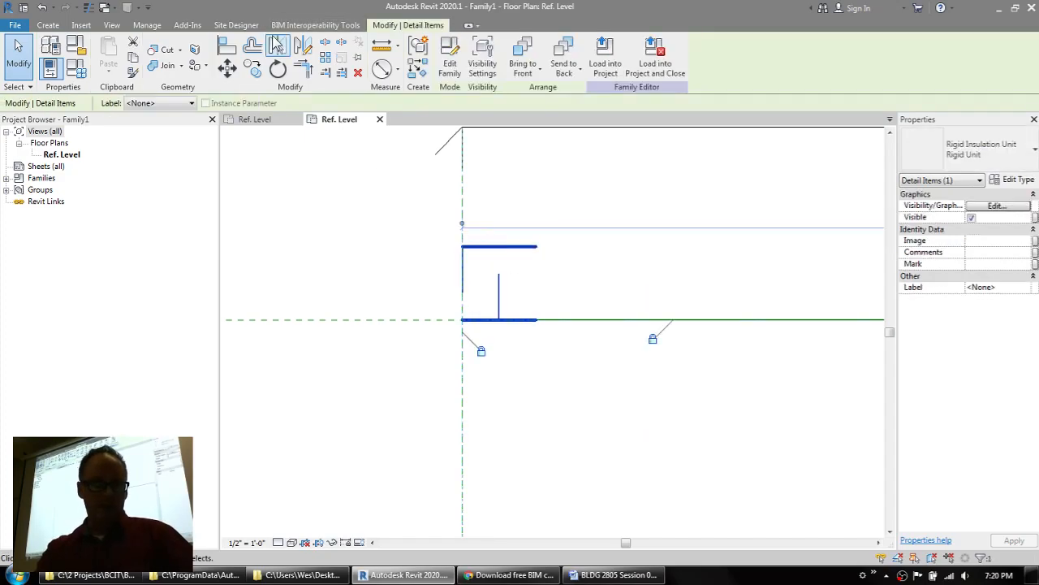
pyautogui.click(282, 188)
pyautogui.click(470, 247)
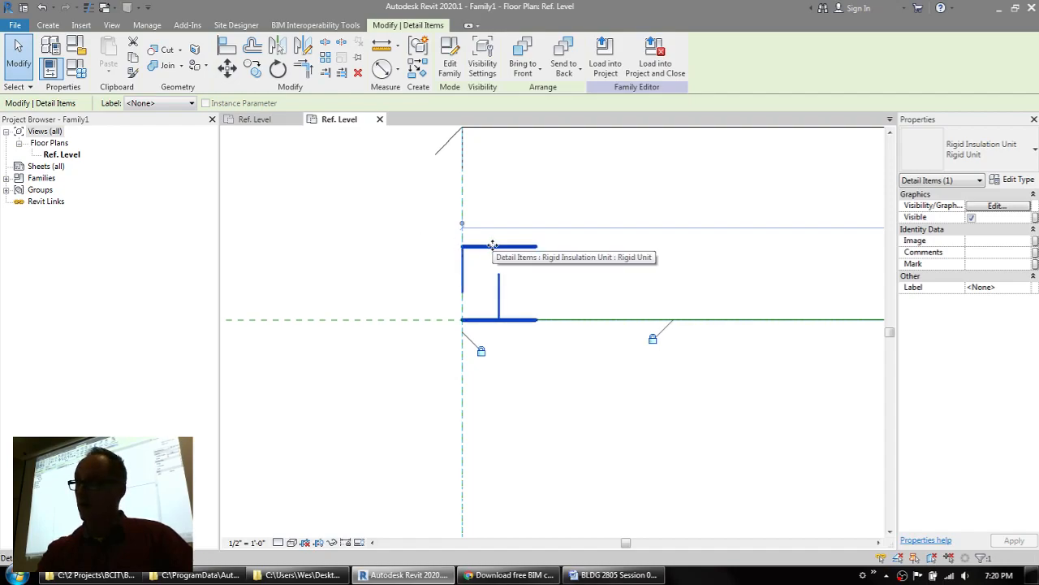
pyautogui.click(323, 60)
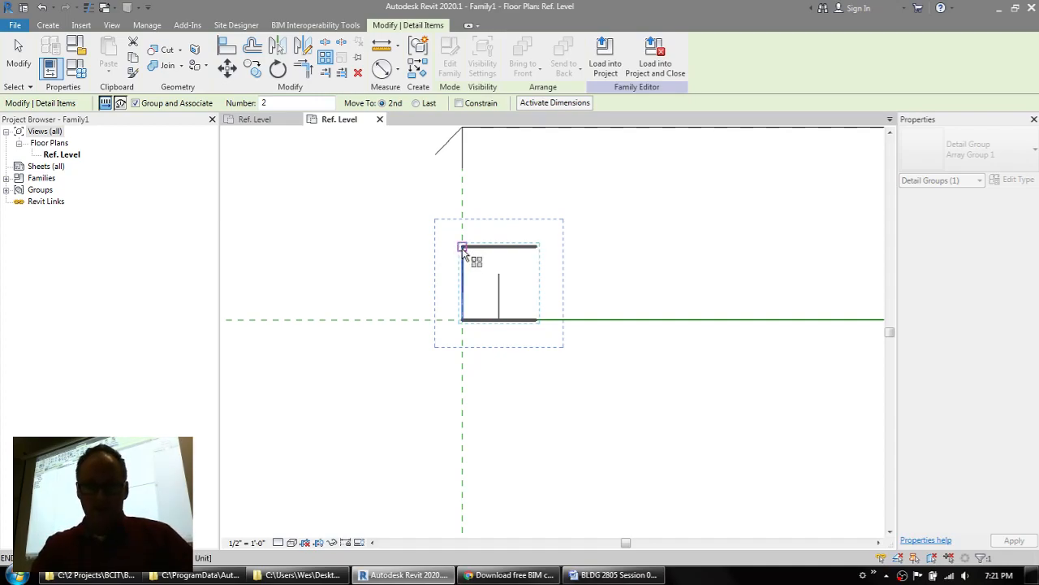
pyautogui.moveTo(461, 248); pyautogui.dragTo(599, 222)
pyautogui.moveTo(725, 235); pyautogui.dragTo(654, 365, button='middle')
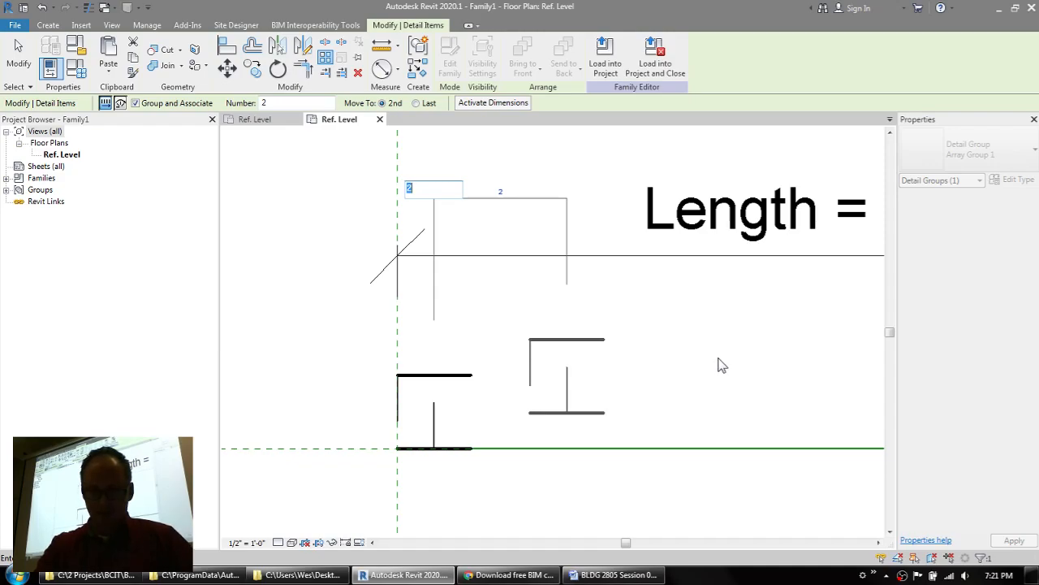
pyautogui.press('Return')
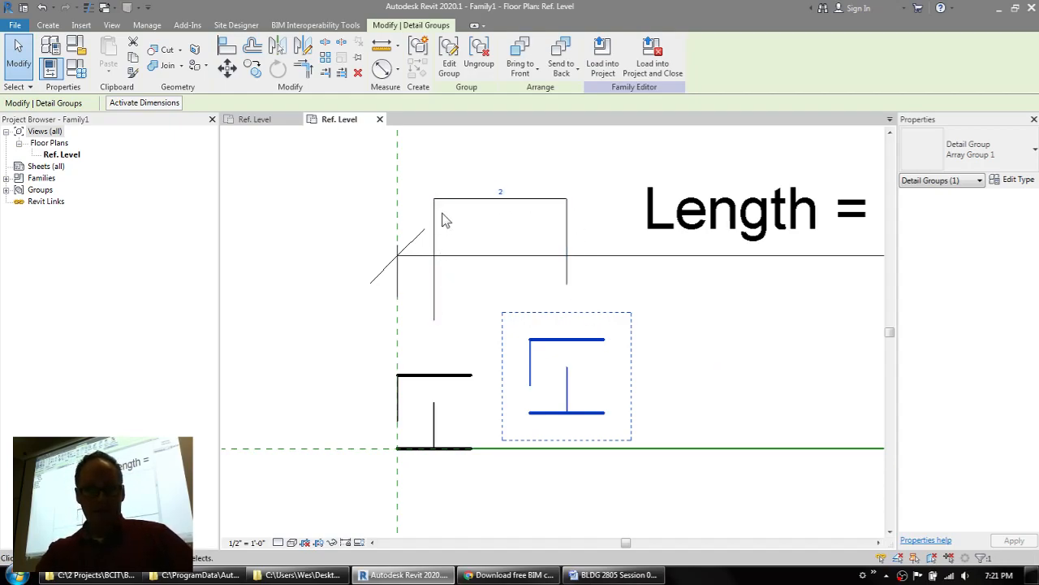
# Label the insulation unit array's count with a new instance family parameter named NumUnits.
pyautogui.click(555, 207)
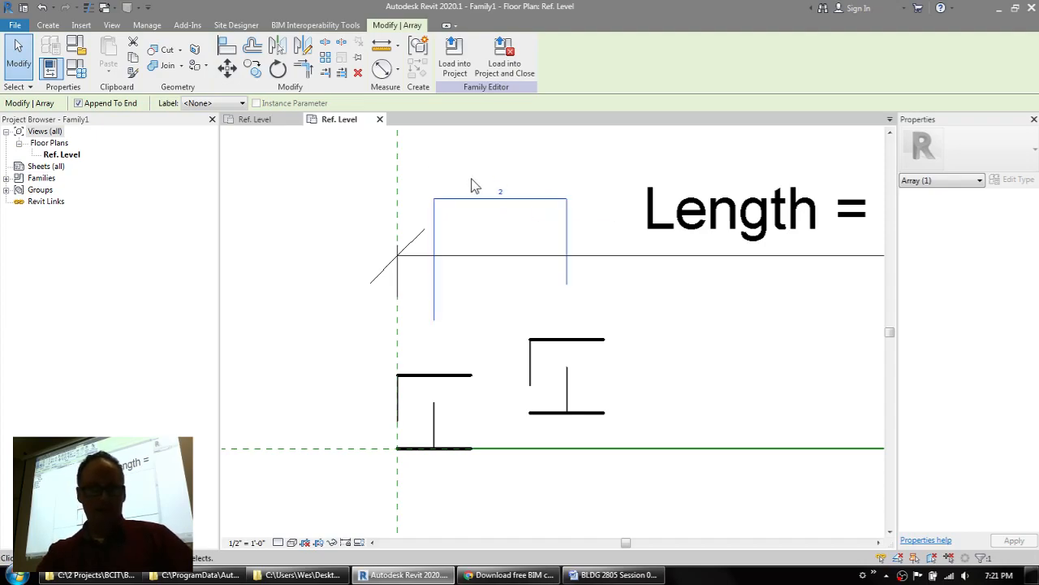
pyautogui.click(204, 104)
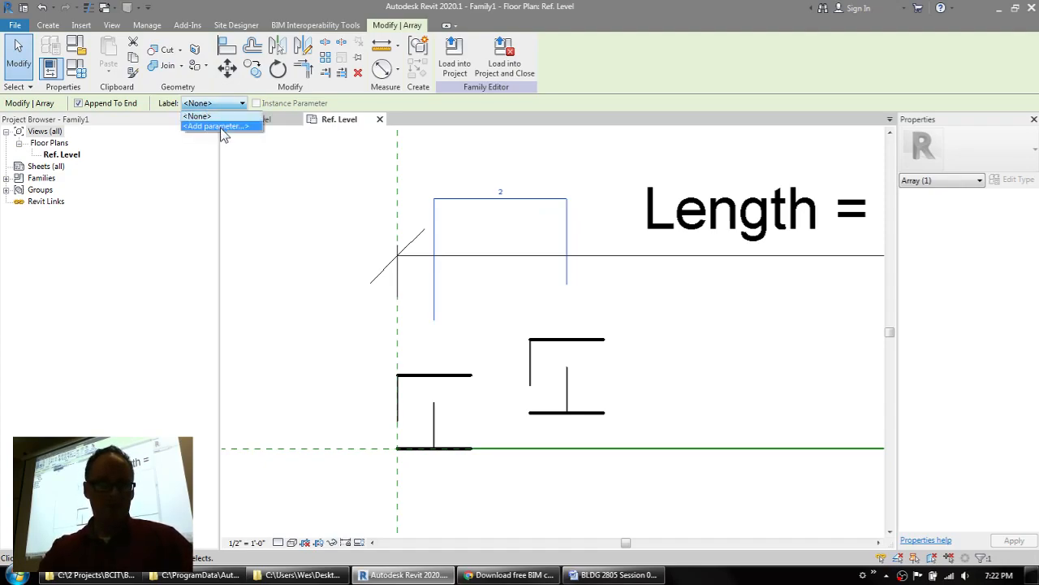
pyautogui.click(223, 127)
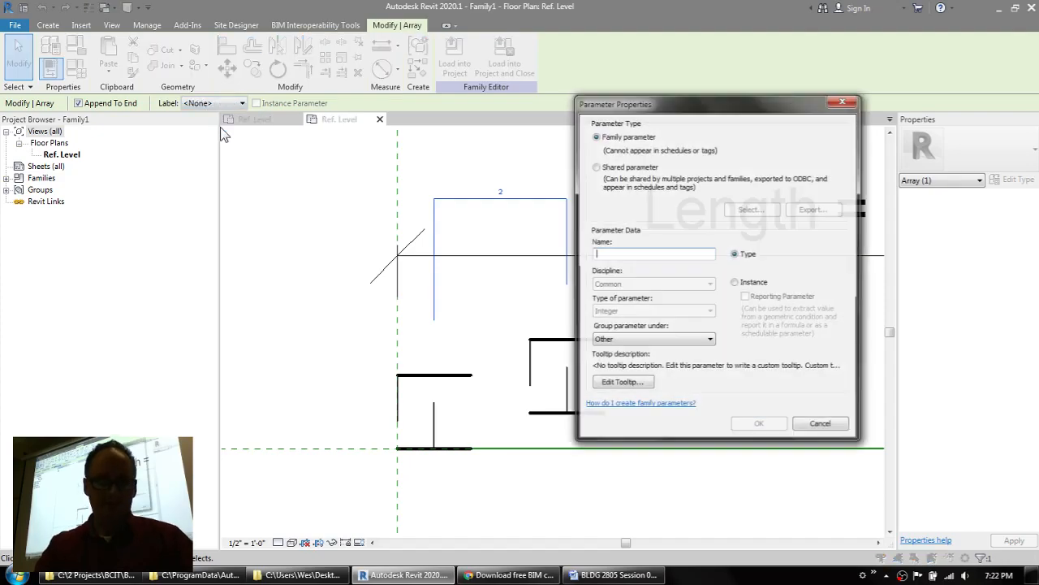
pyautogui.write('NumUnits')
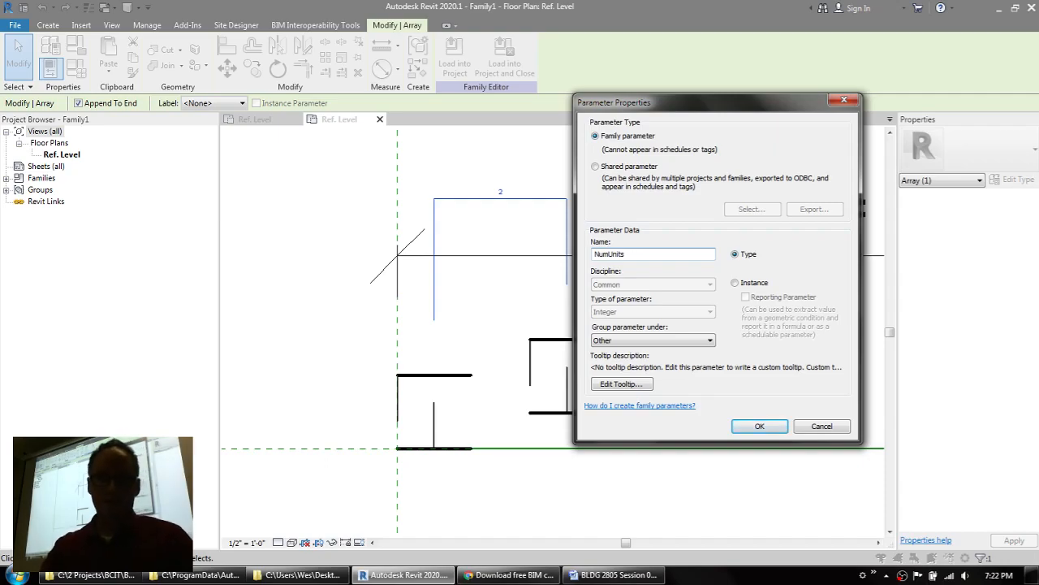
pyautogui.click(748, 283)
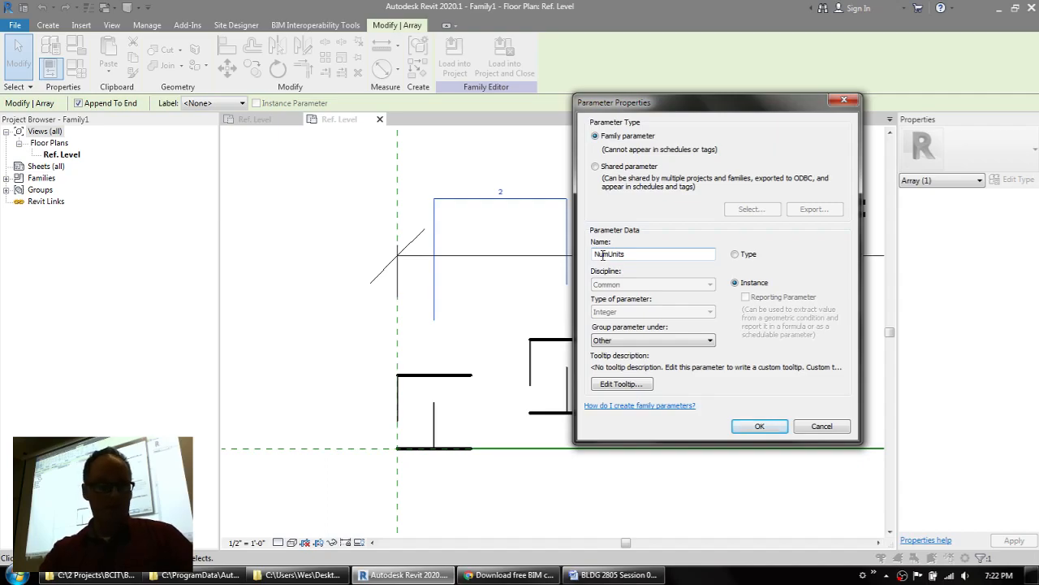
pyautogui.click(757, 427)
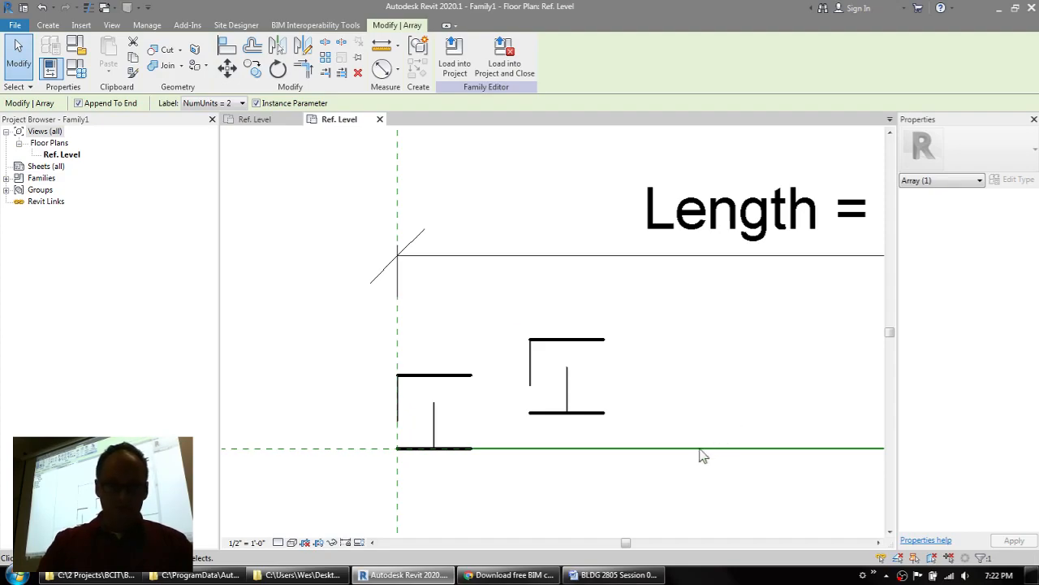
pyautogui.click(433, 408)
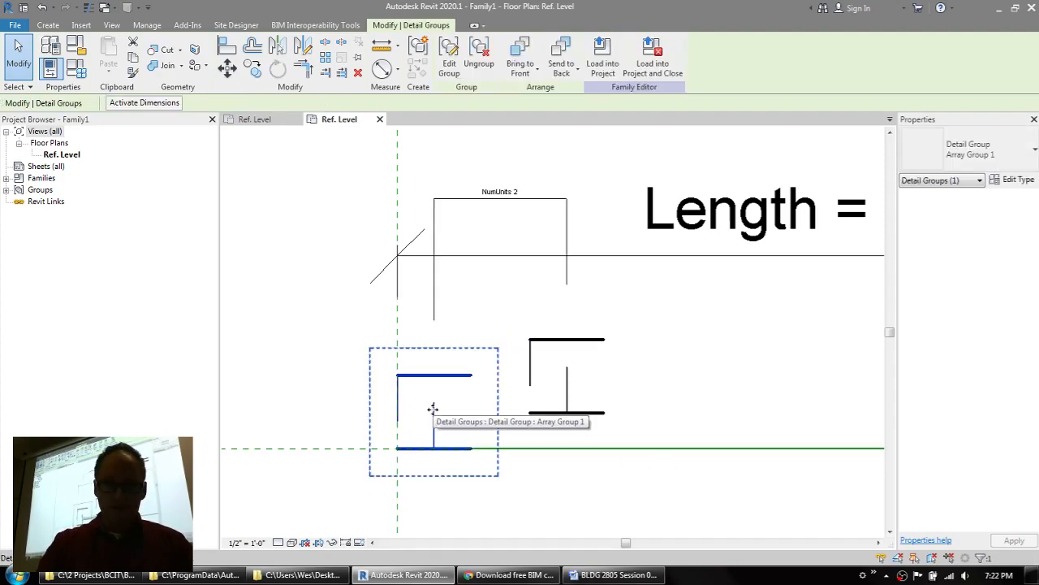
pyautogui.doubleClick(432, 409)
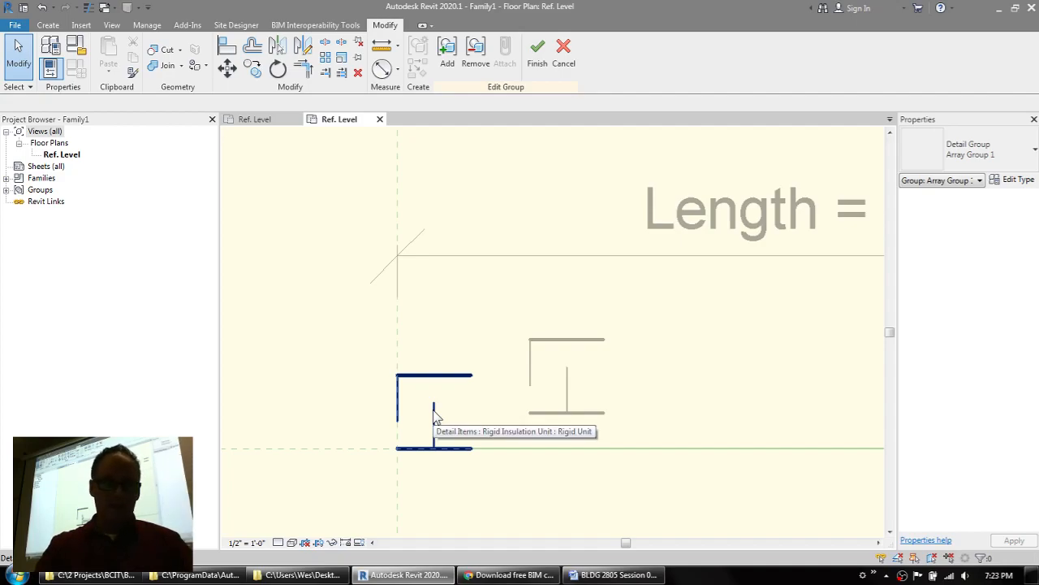
pyautogui.click(434, 417)
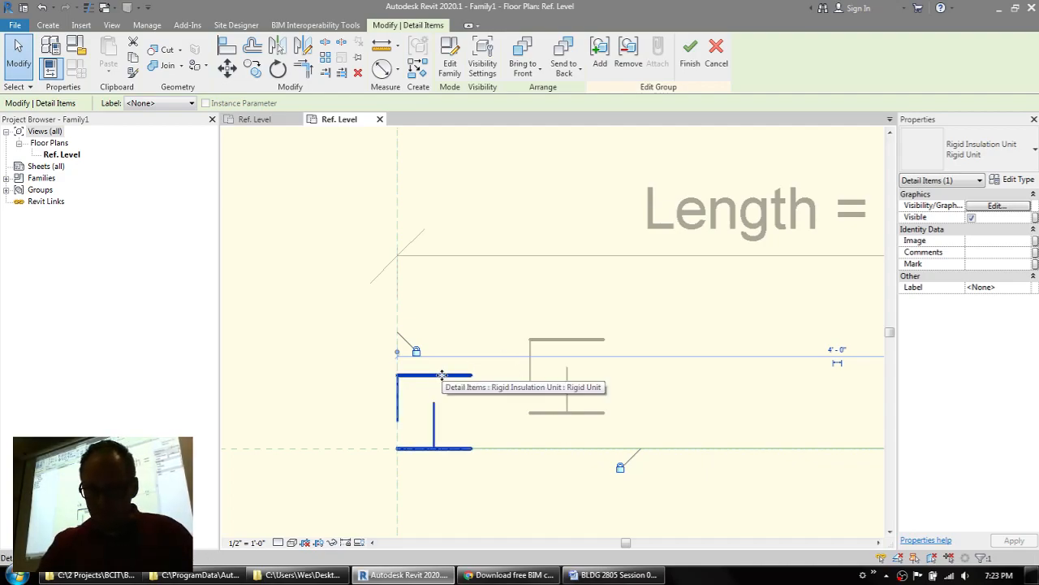
pyautogui.click(1012, 185)
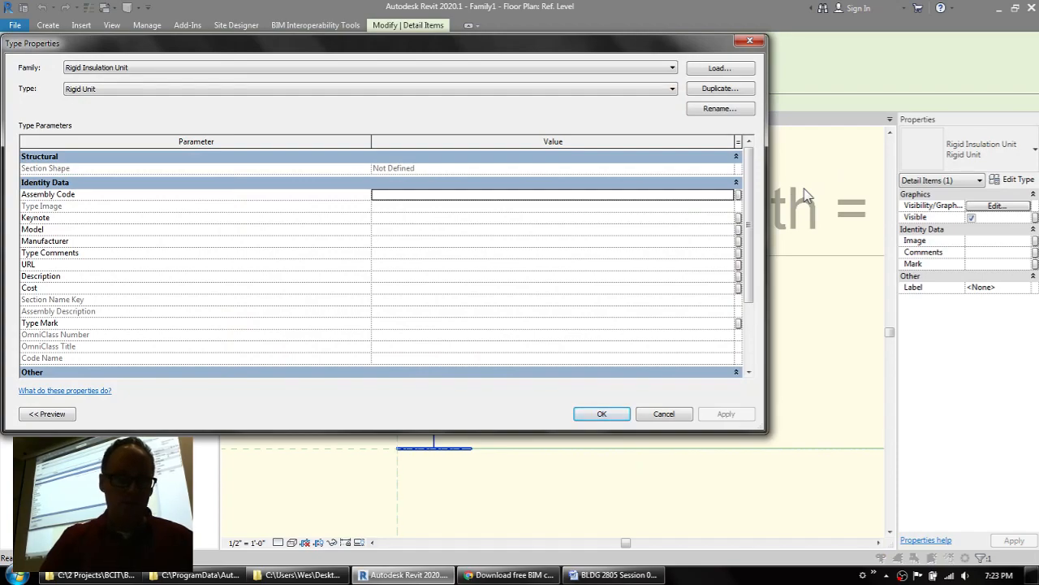
pyautogui.moveTo(750, 196); pyautogui.dragTo(749, 276)
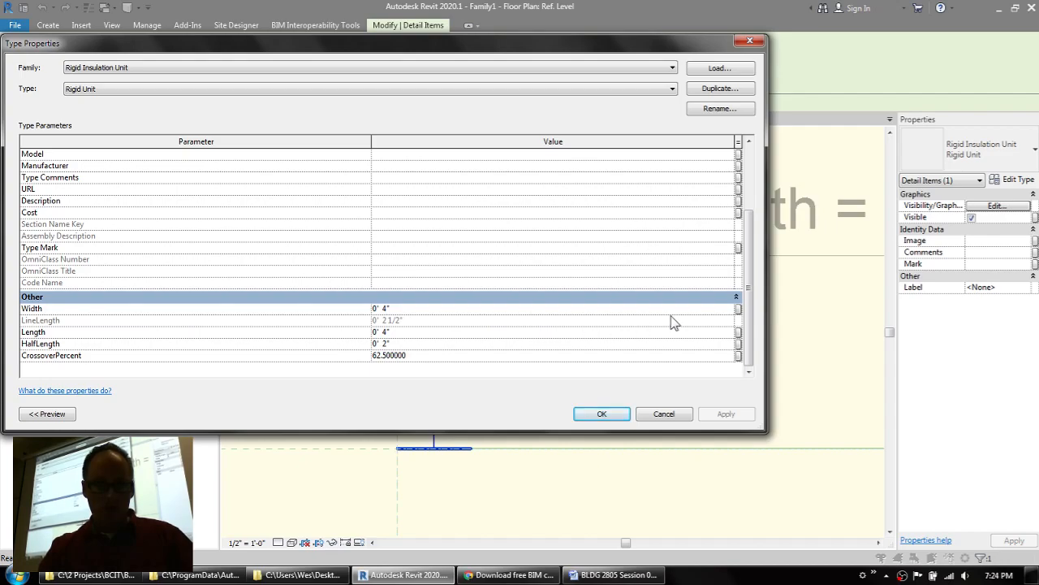
pyautogui.click(738, 309)
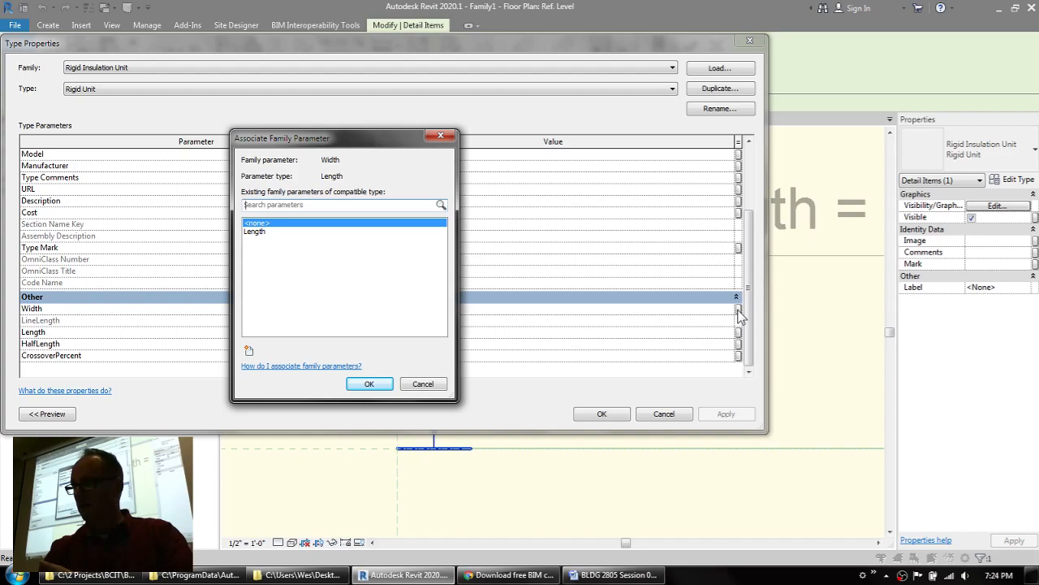
pyautogui.moveTo(307, 140); pyautogui.dragTo(452, 157)
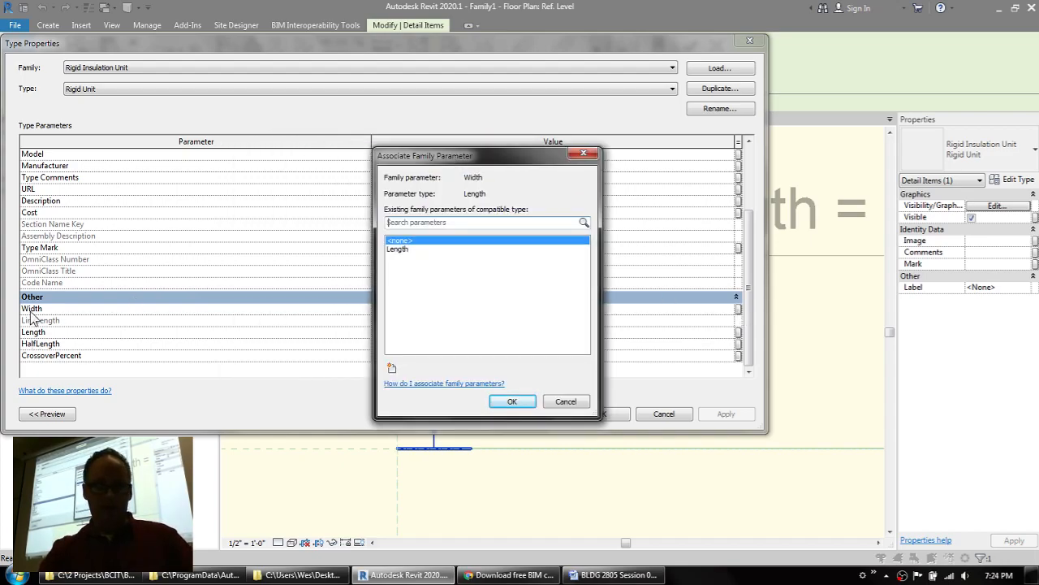
pyautogui.click(566, 402)
pyautogui.click(665, 415)
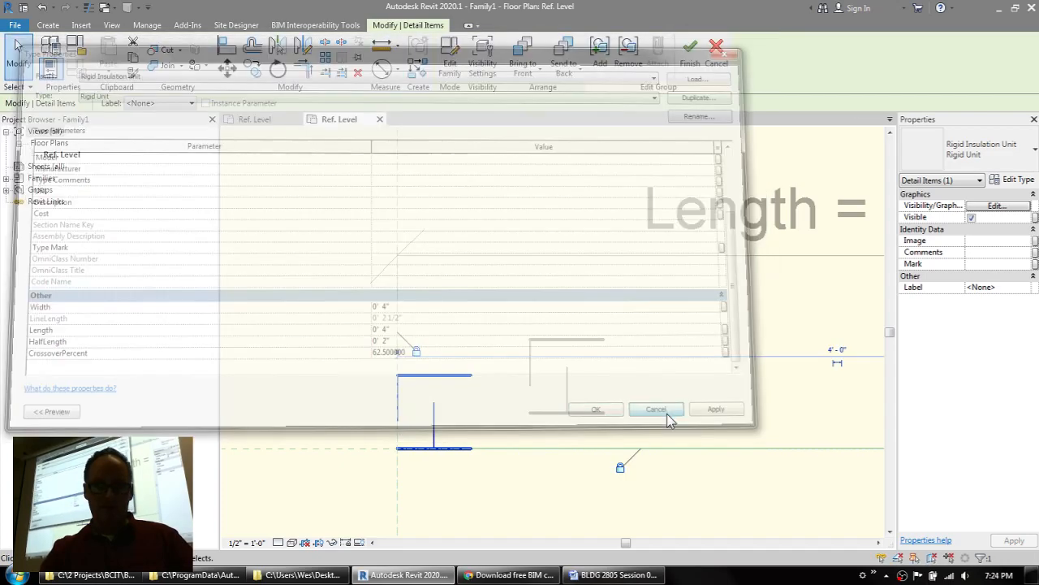
pyautogui.click(560, 51)
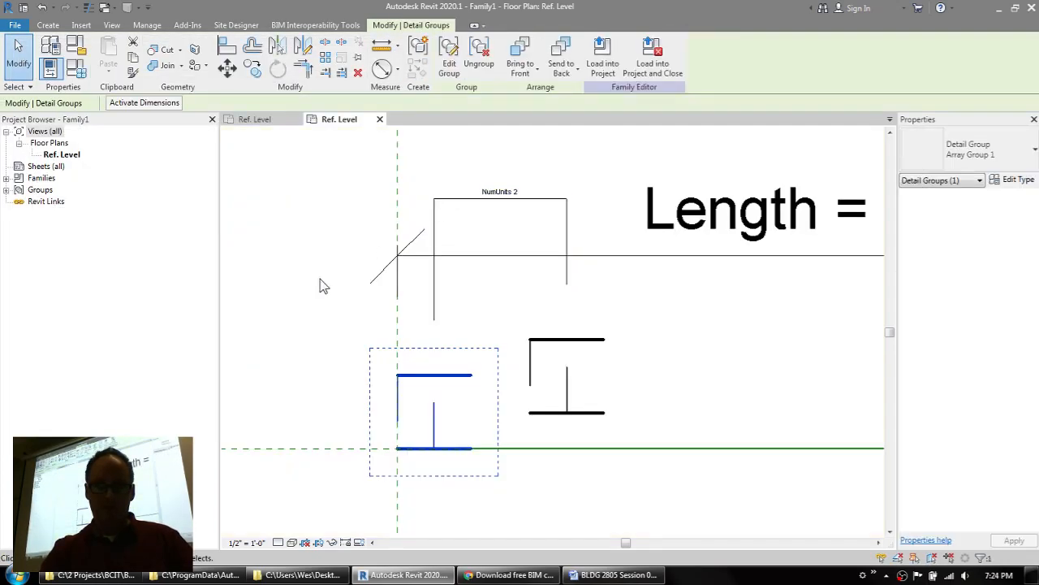
pyautogui.scroll(-2, 328, 292)
pyautogui.click(469, 443)
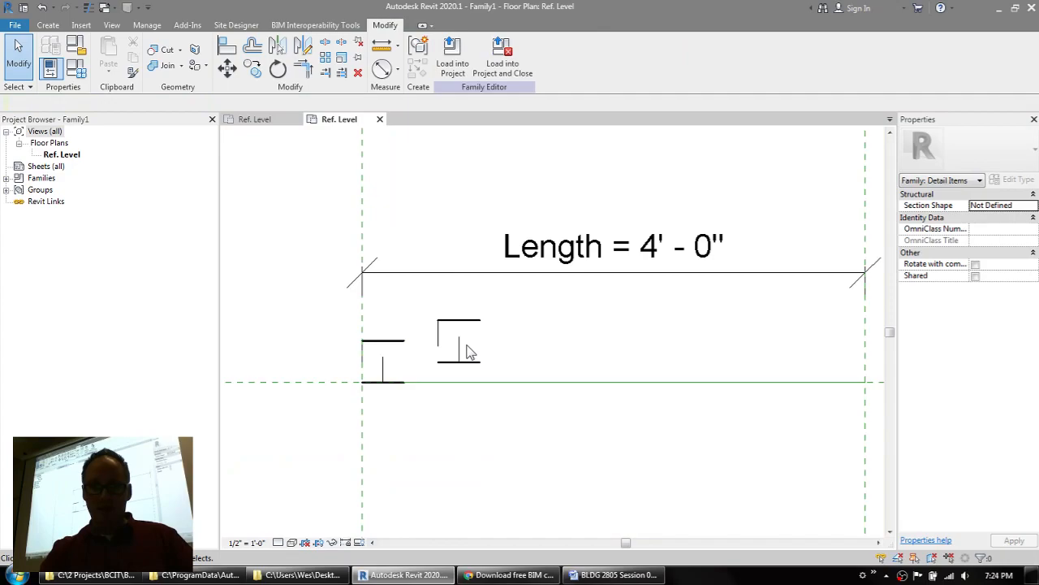
# Inside the first array group, associate the Rigid Insulation Unit's Width with a new type parameter named Insulation thickness, grouped under Dimensions.
pyautogui.doubleClick(387, 347)
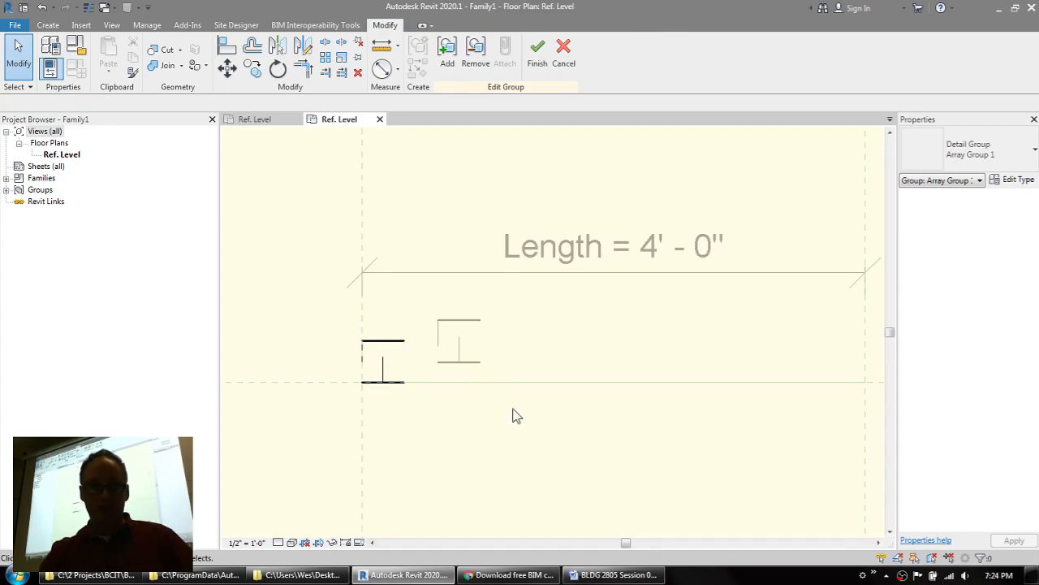
pyautogui.click(385, 349)
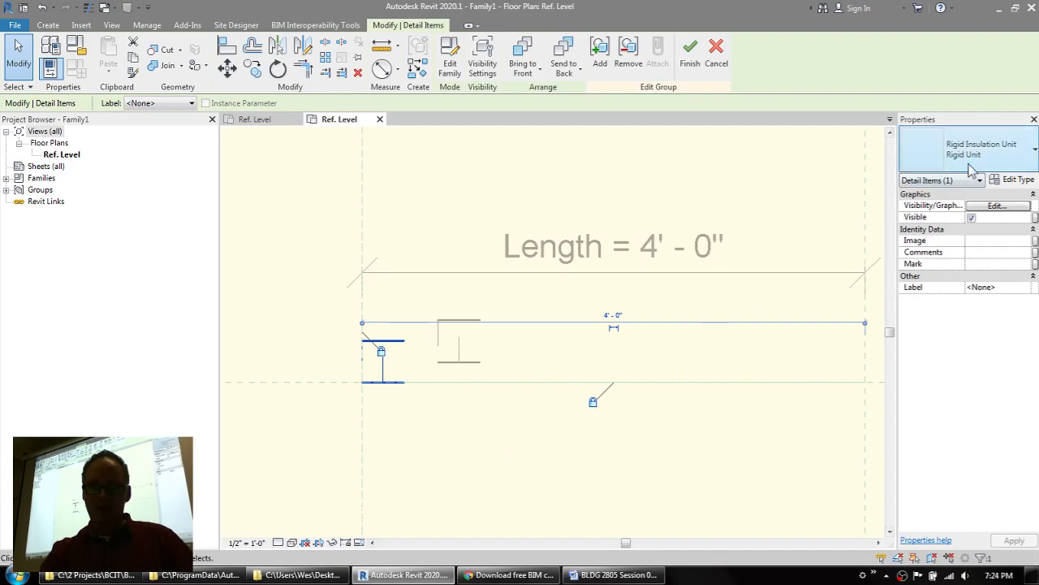
pyautogui.click(1023, 181)
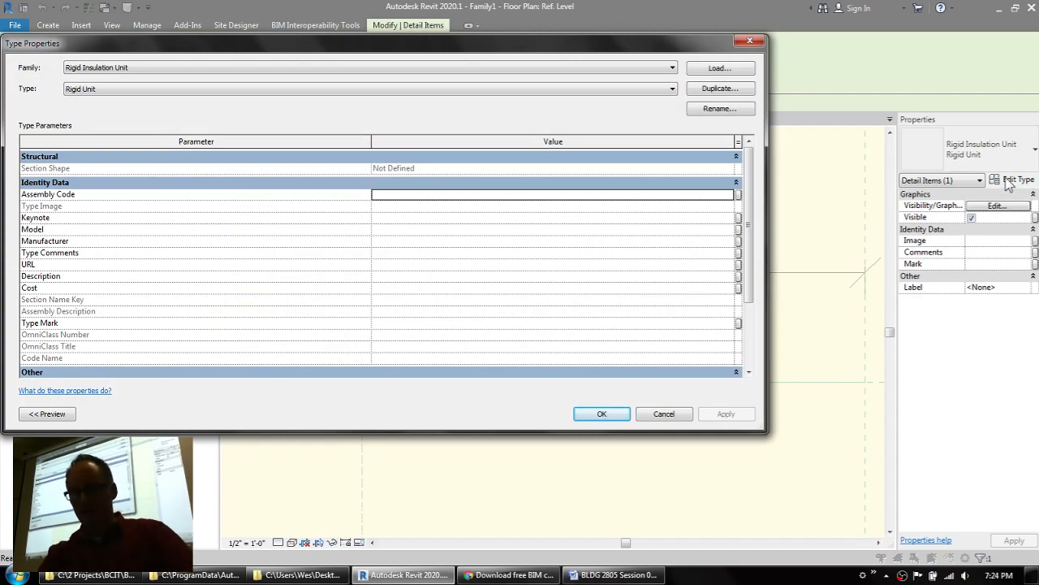
pyautogui.scroll(-3, 686, 297)
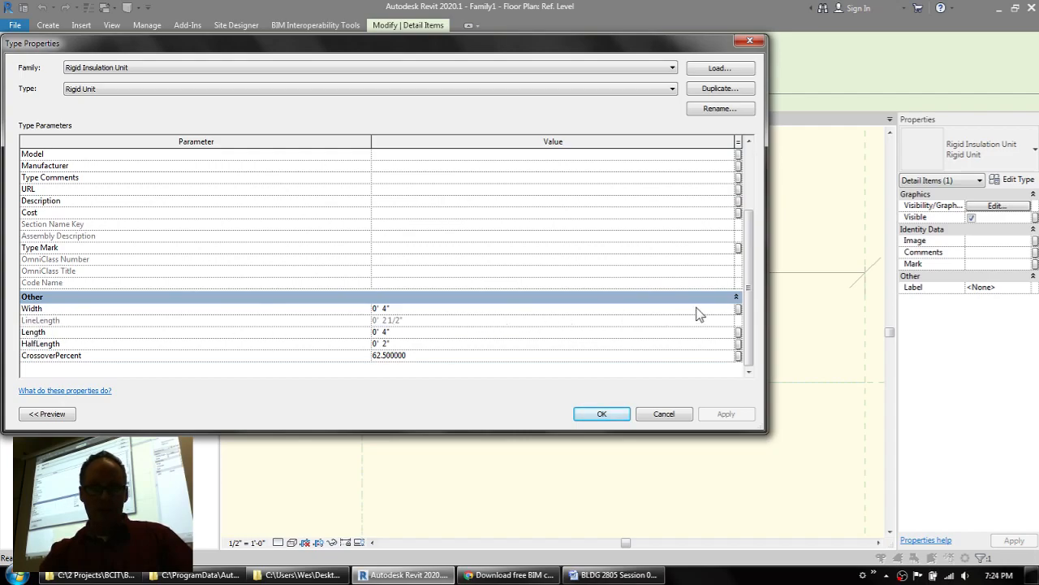
pyautogui.click(738, 310)
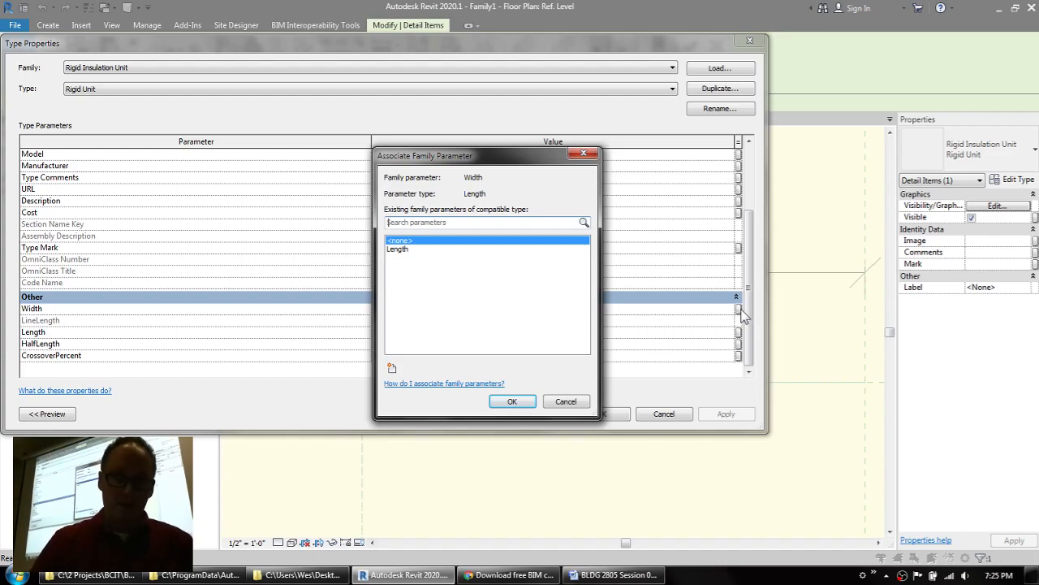
pyautogui.click(392, 370)
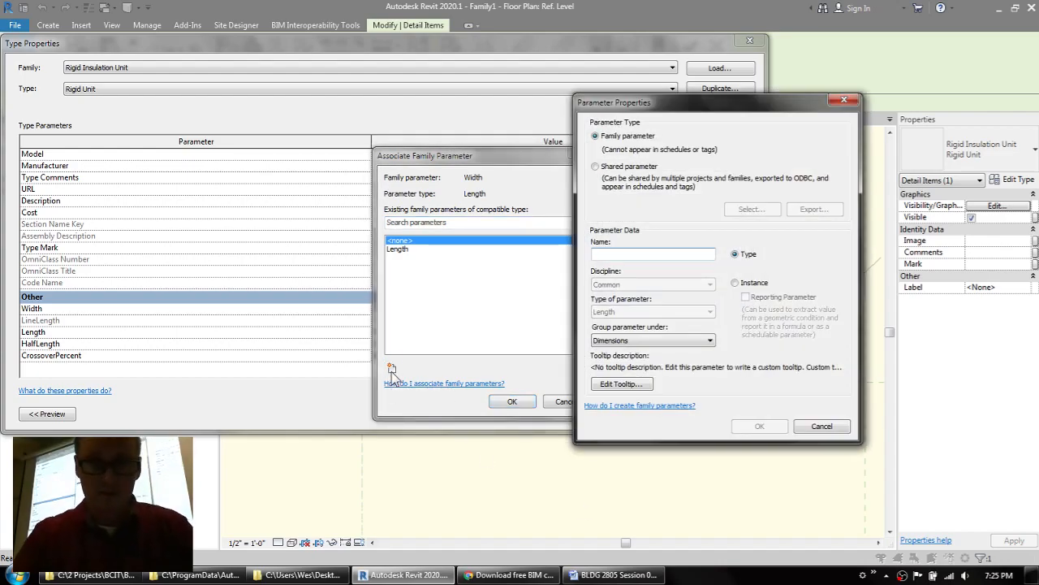
pyautogui.write('Insulati')
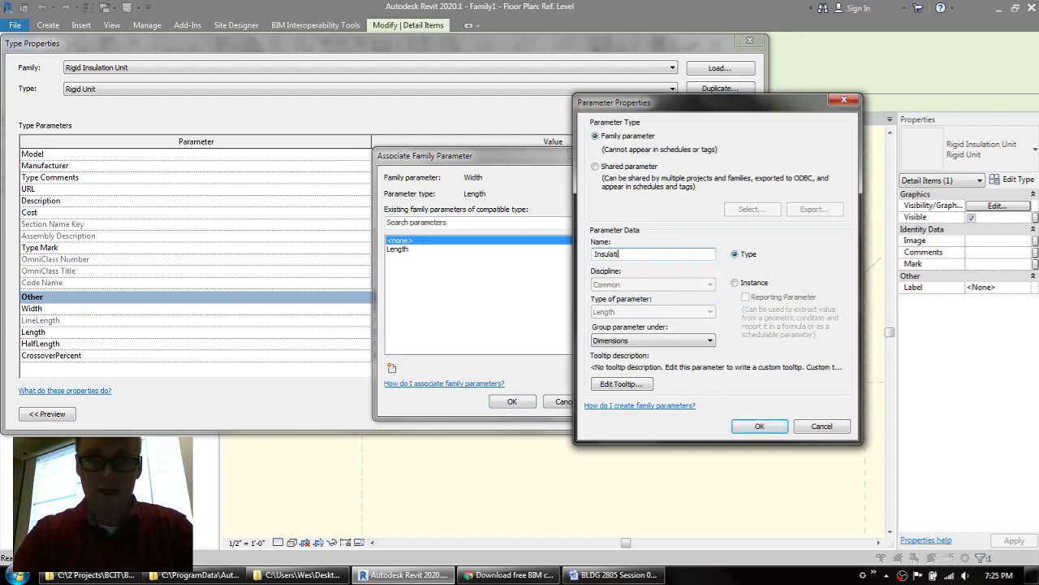
pyautogui.write('on thickness')
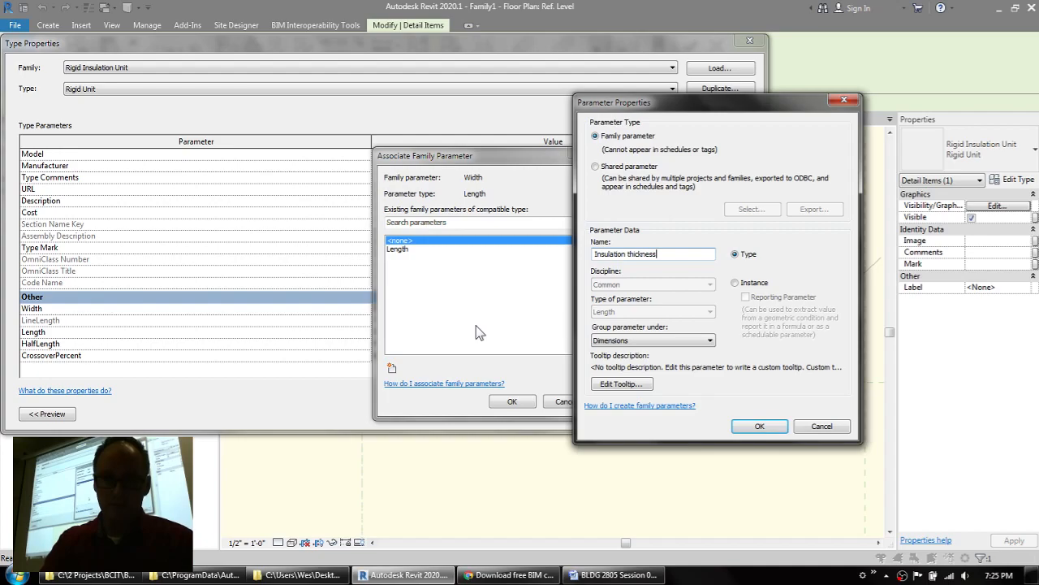
pyautogui.click(759, 427)
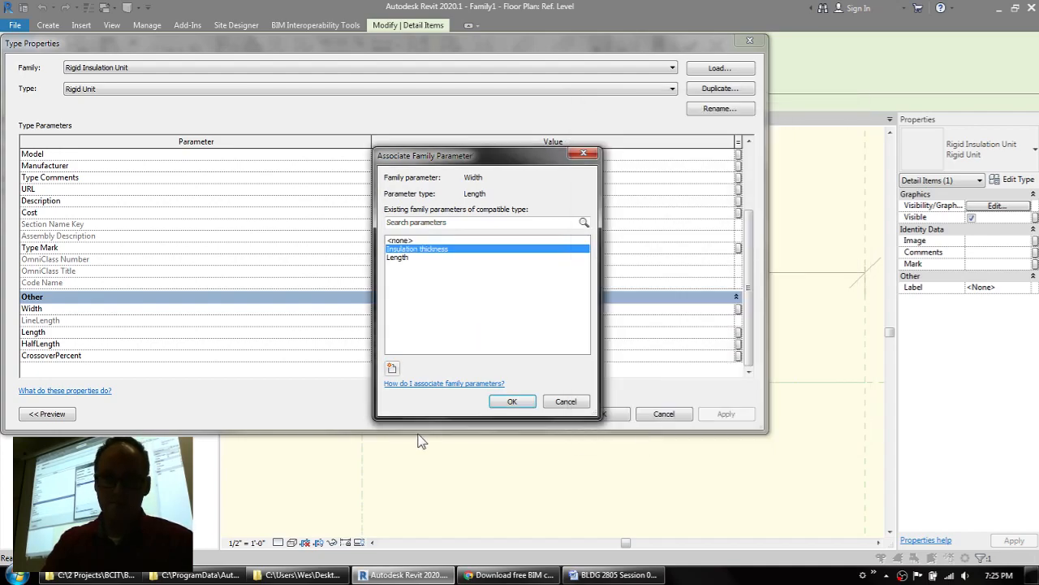
pyautogui.click(512, 401)
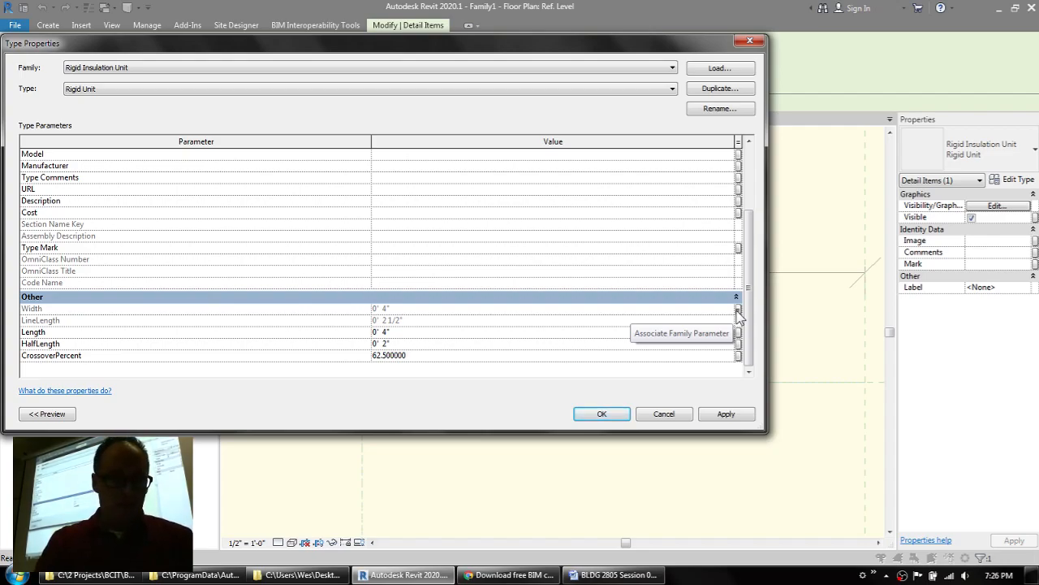
# Associate the Rigid Insulation Unit's Length with a new instance parameter named ActualUnitLength, grouped under Other, and finish editing the array group.
pyautogui.click(382, 331)
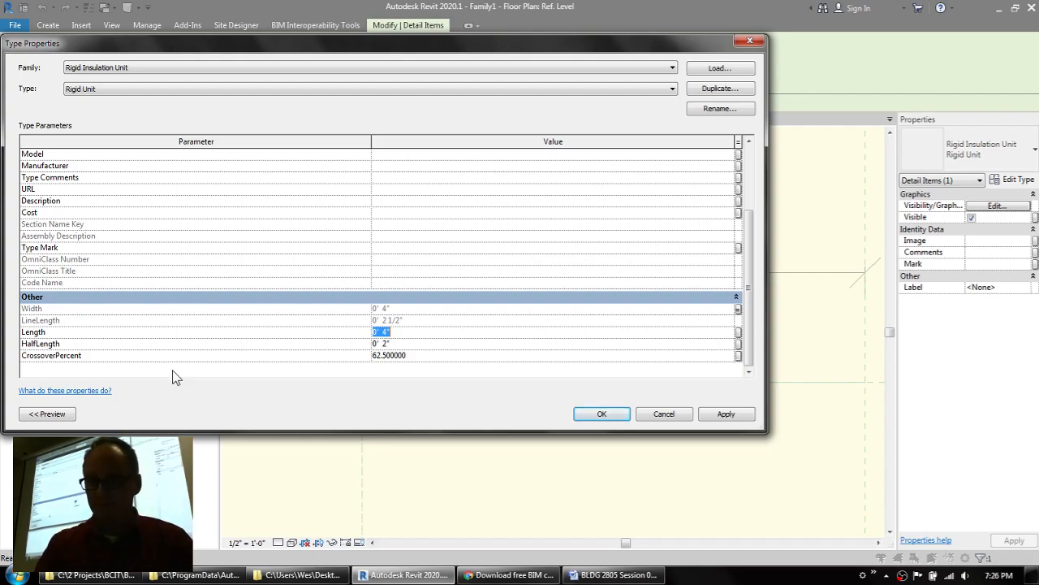
pyautogui.click(739, 334)
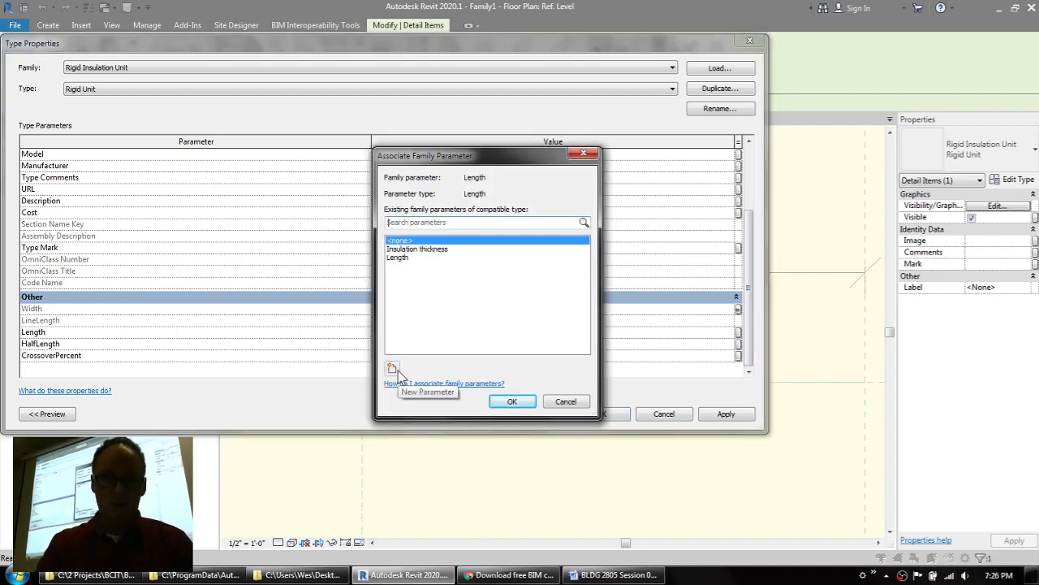
pyautogui.click(391, 367)
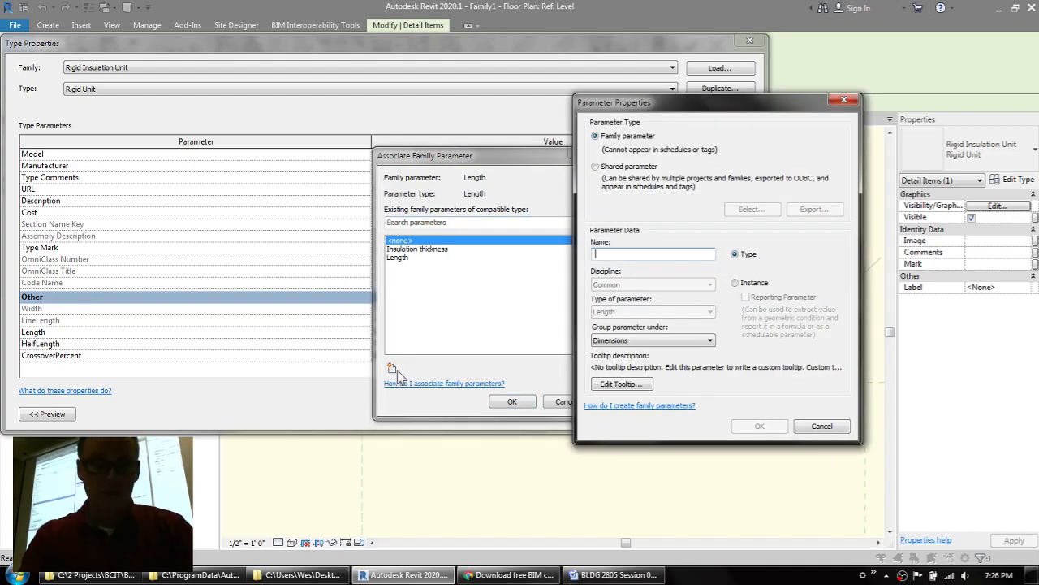
pyautogui.write('Actual')
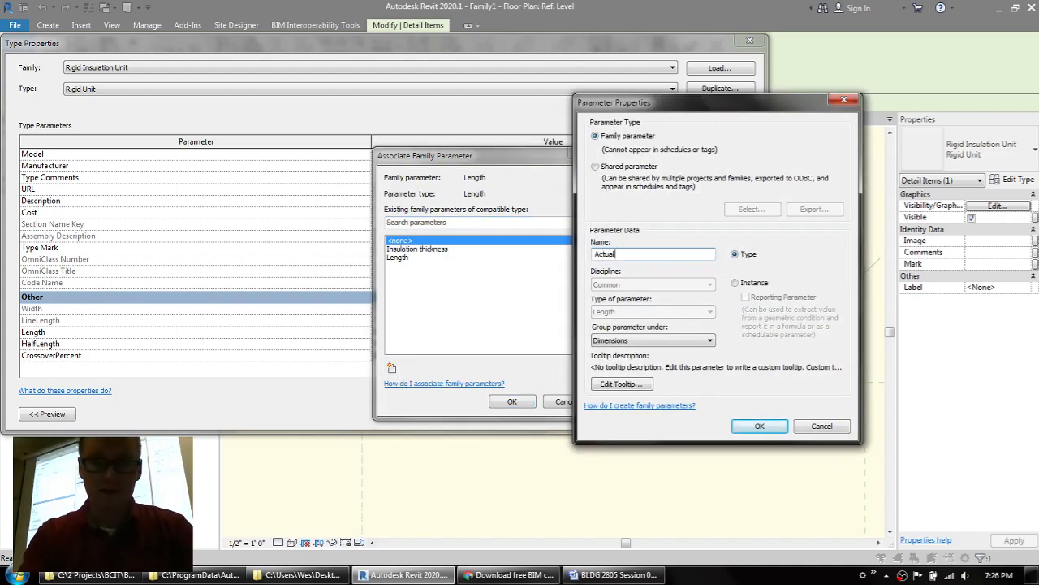
pyautogui.write('UnitLength')
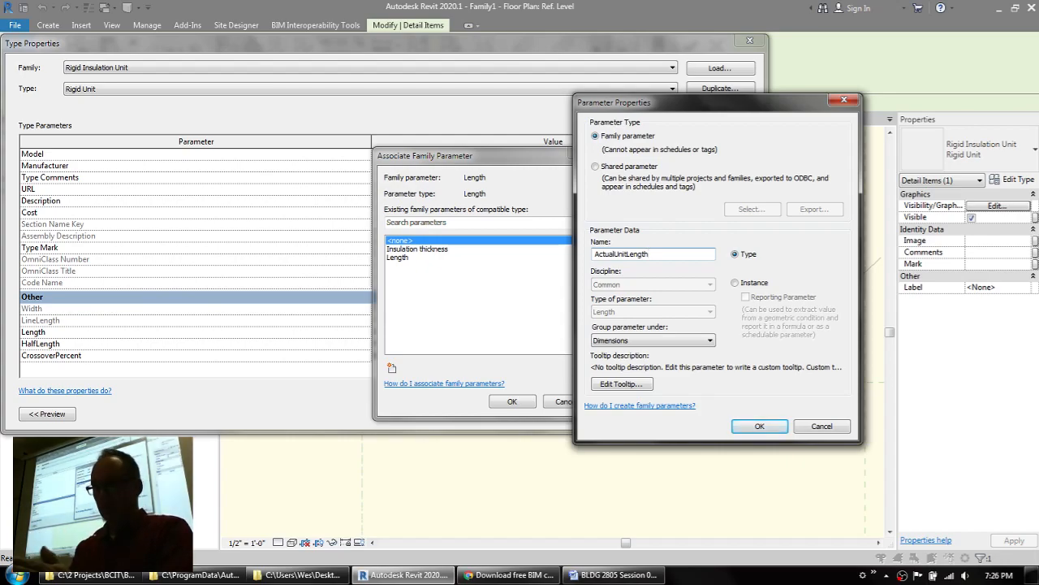
pyautogui.click(735, 283)
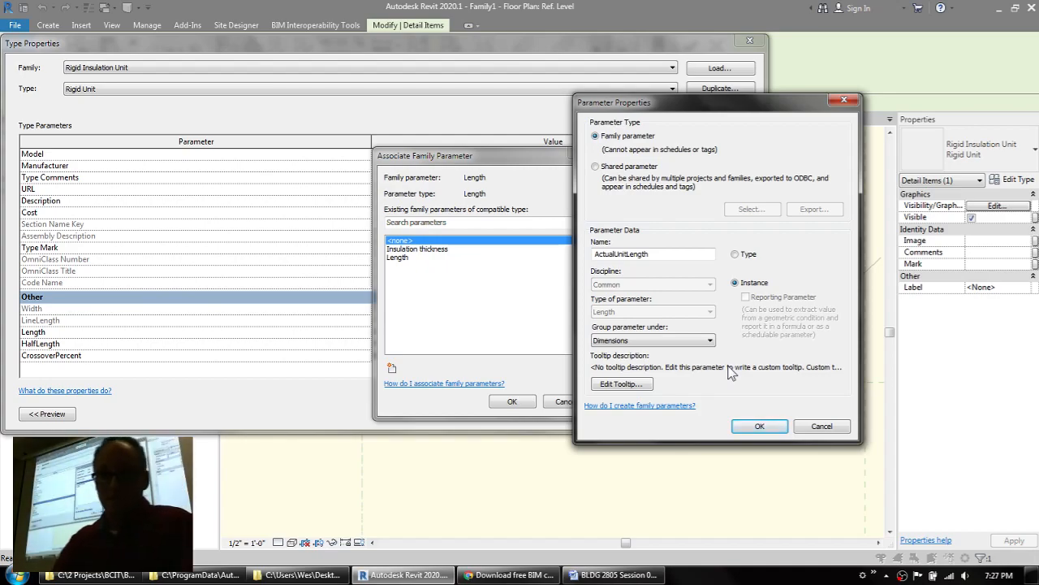
pyautogui.click(679, 341)
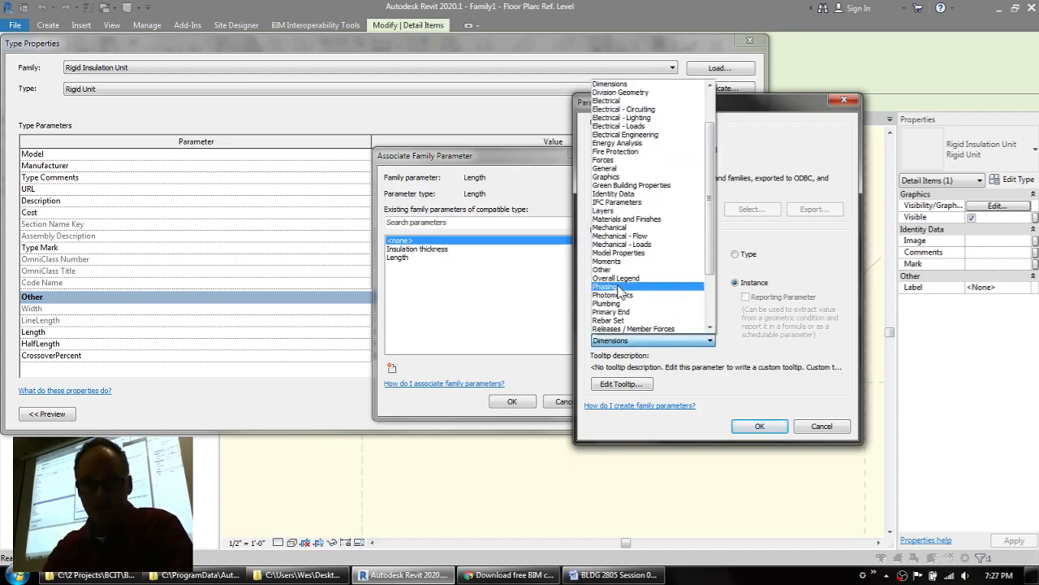
pyautogui.click(610, 270)
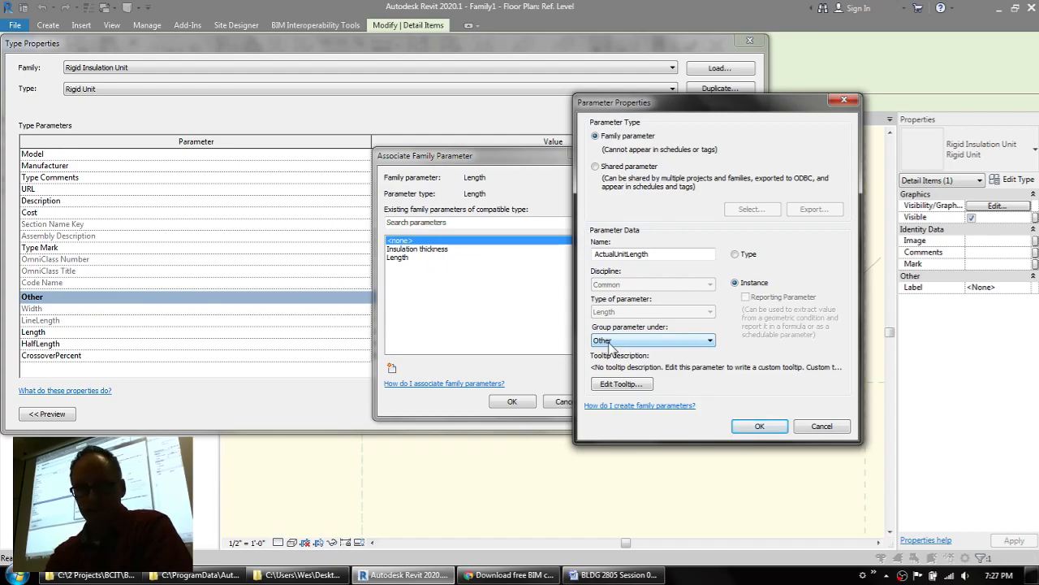
pyautogui.click(759, 425)
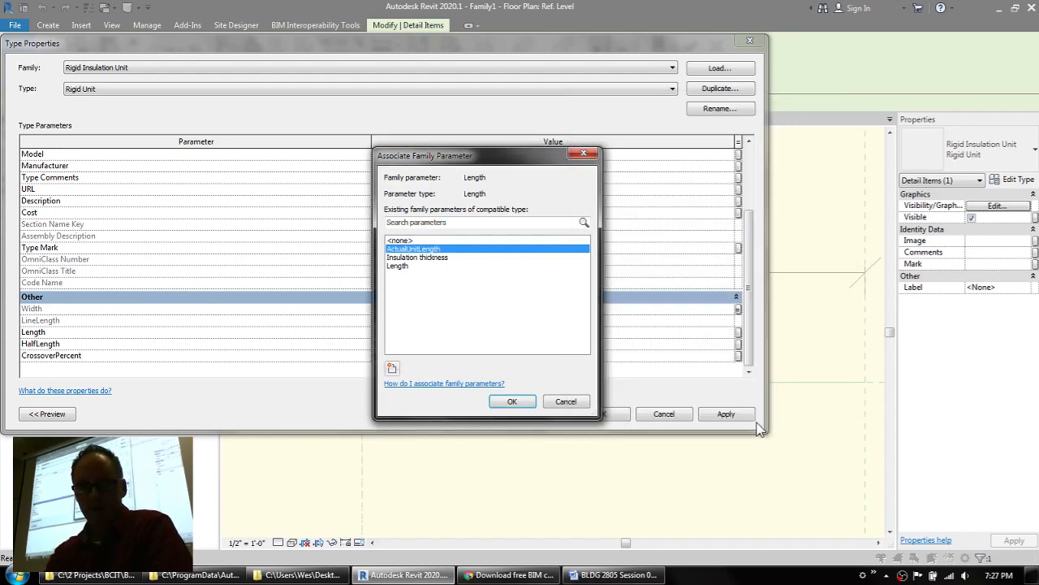
pyautogui.click(512, 401)
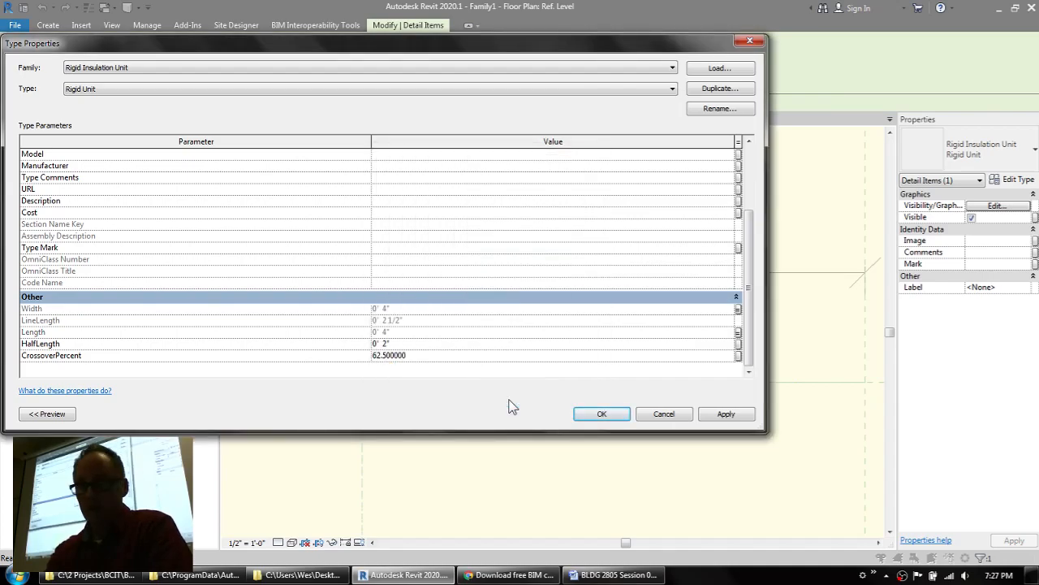
pyautogui.click(599, 414)
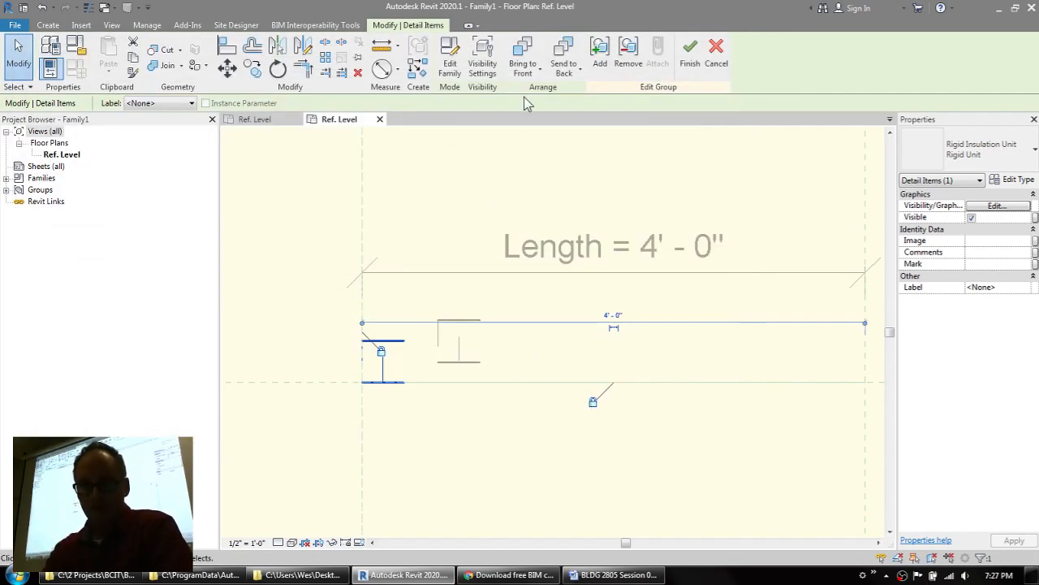
pyautogui.click(690, 51)
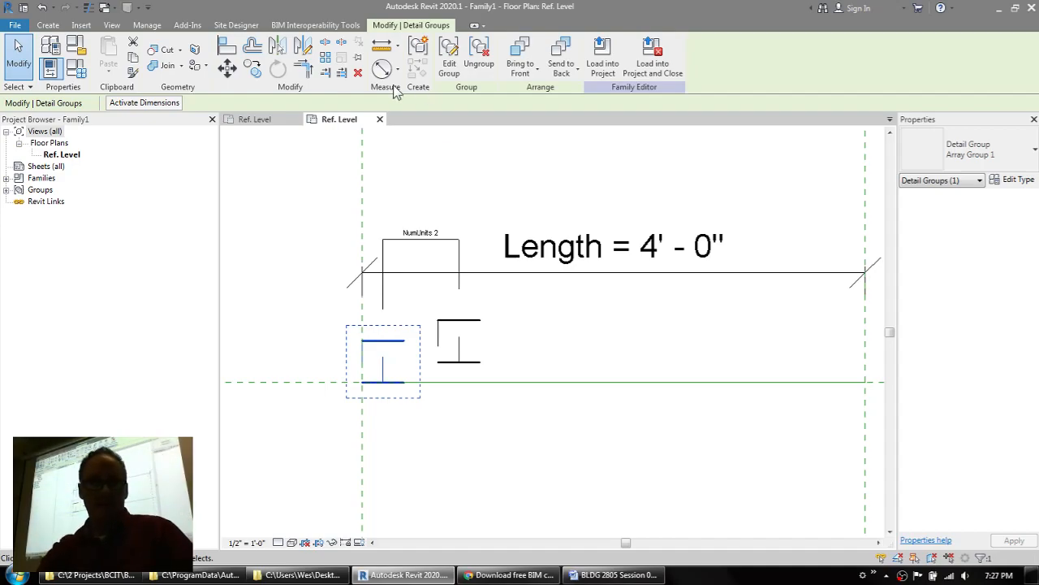
# Display the family's types and parameters, open a blank maximized Notepad window, and switch back to Revit.
pyautogui.click(81, 73)
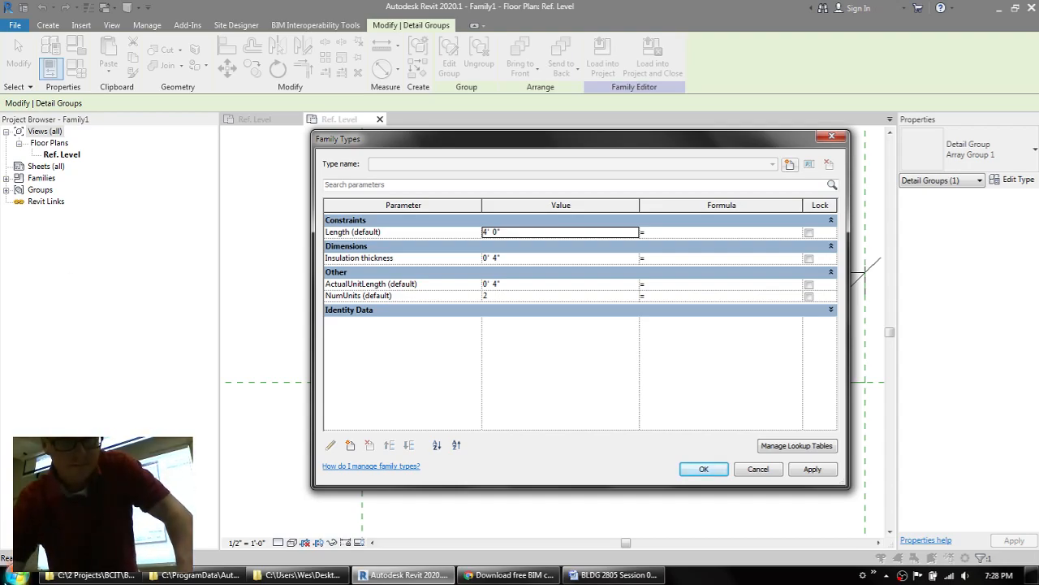
pyautogui.click(15, 575)
pyautogui.click(46, 438)
pyautogui.moveTo(455, 55); pyautogui.dragTo(446, 7)
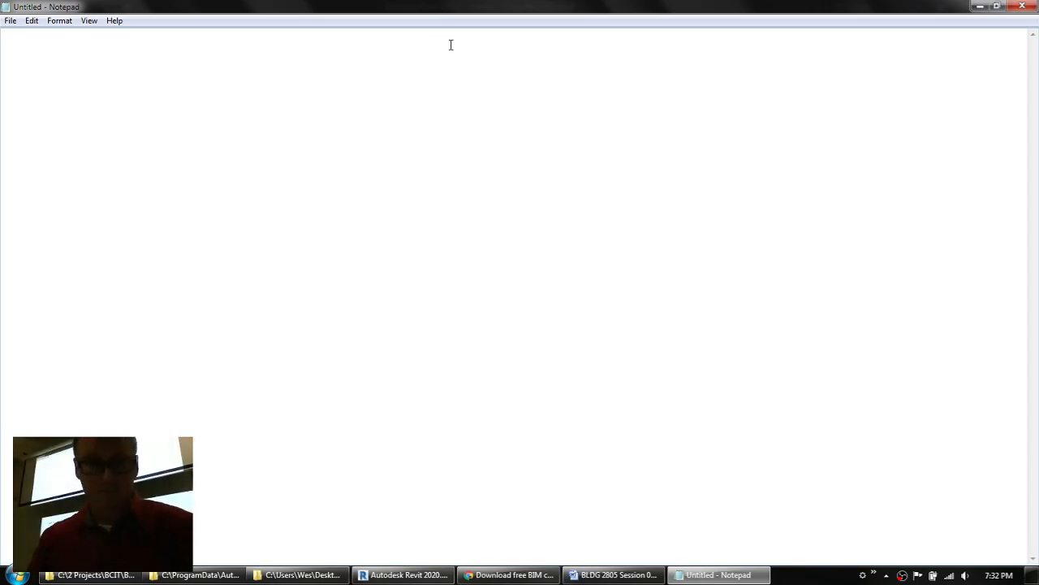
pyautogui.click(403, 574)
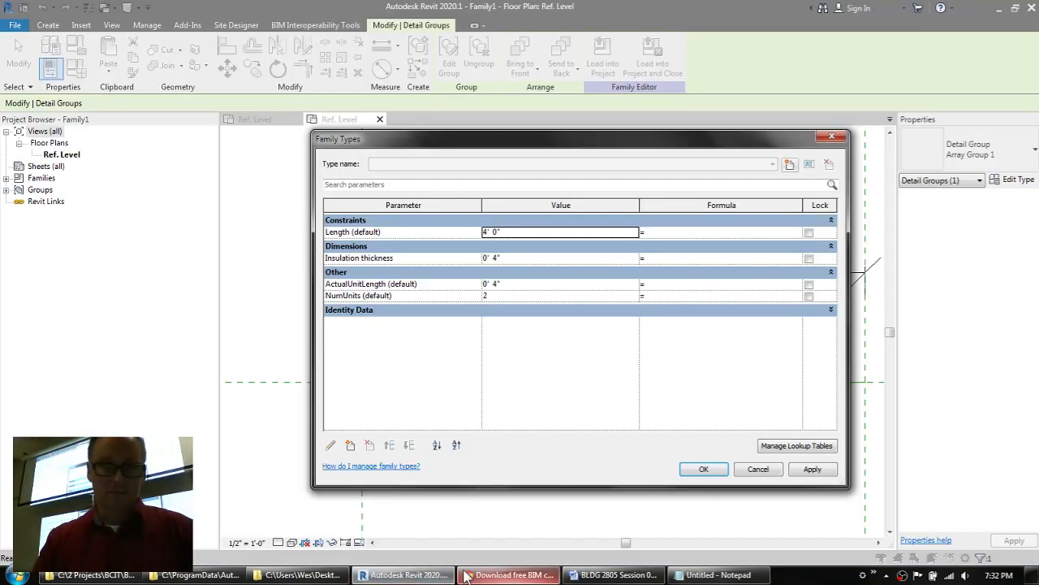
# Set the NumUnits parameter's formula to Length / Insulation thickness.
pyautogui.moveTo(608, 148); pyautogui.dragTo(496, 63)
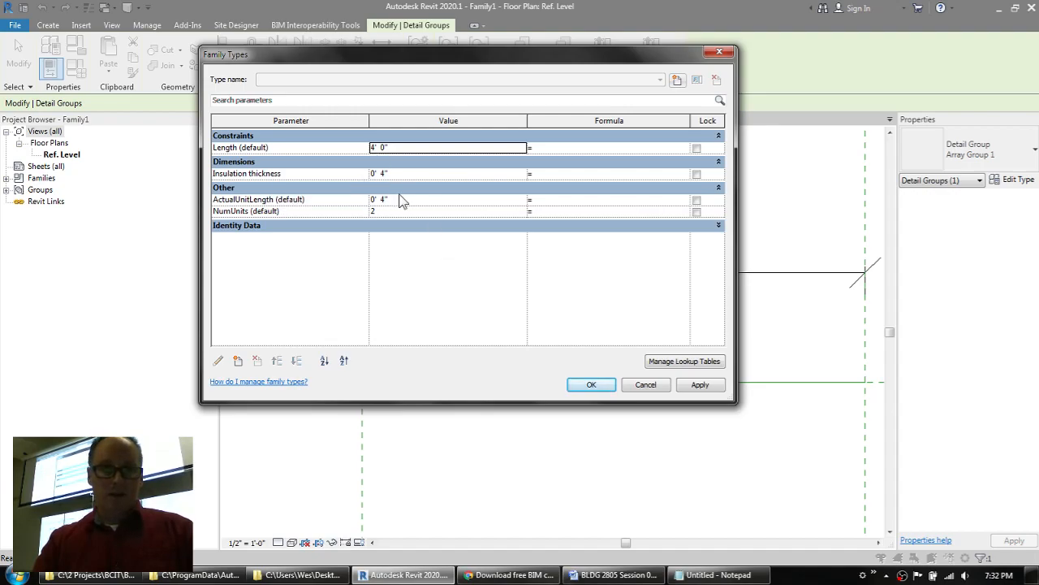
pyautogui.click(581, 211)
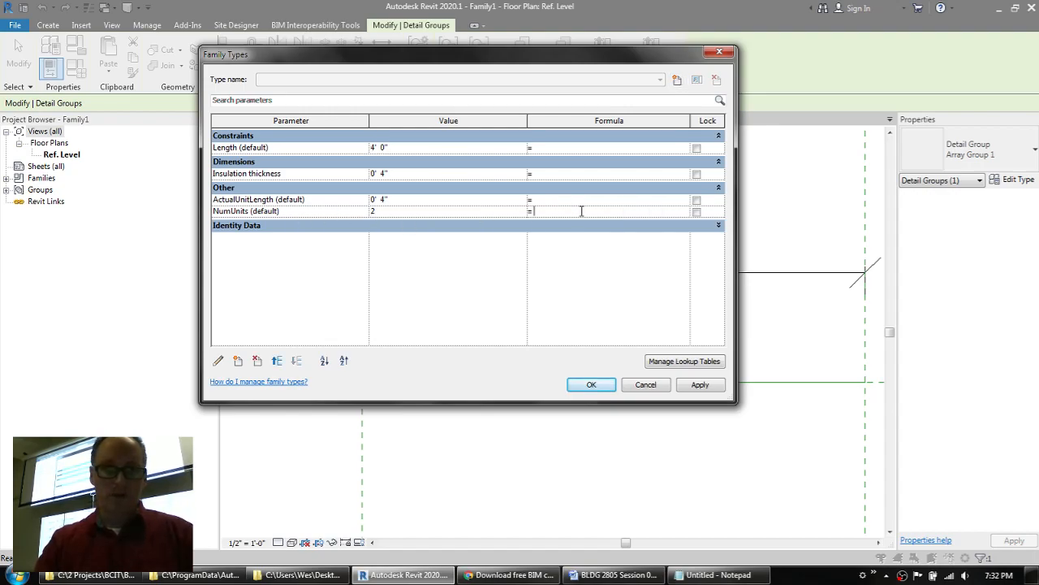
pyautogui.write('Leng')
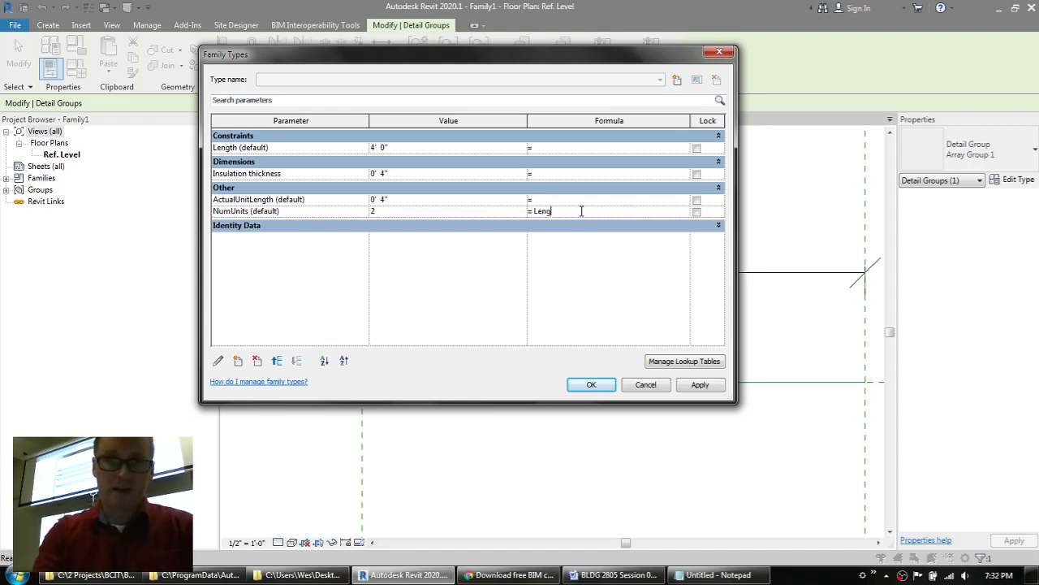
pyautogui.write('th / ')
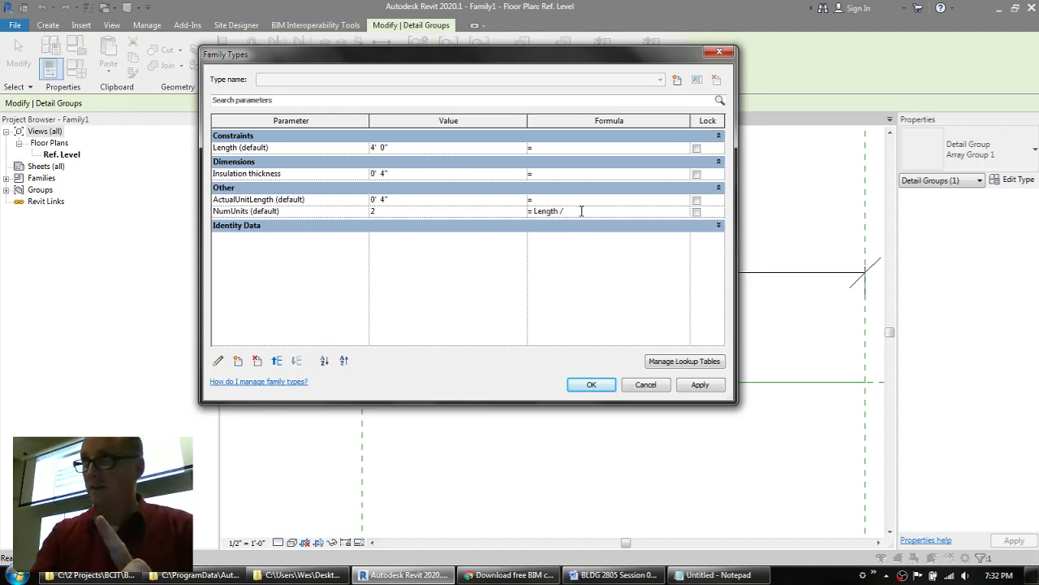
pyautogui.write('Insulation thickness')
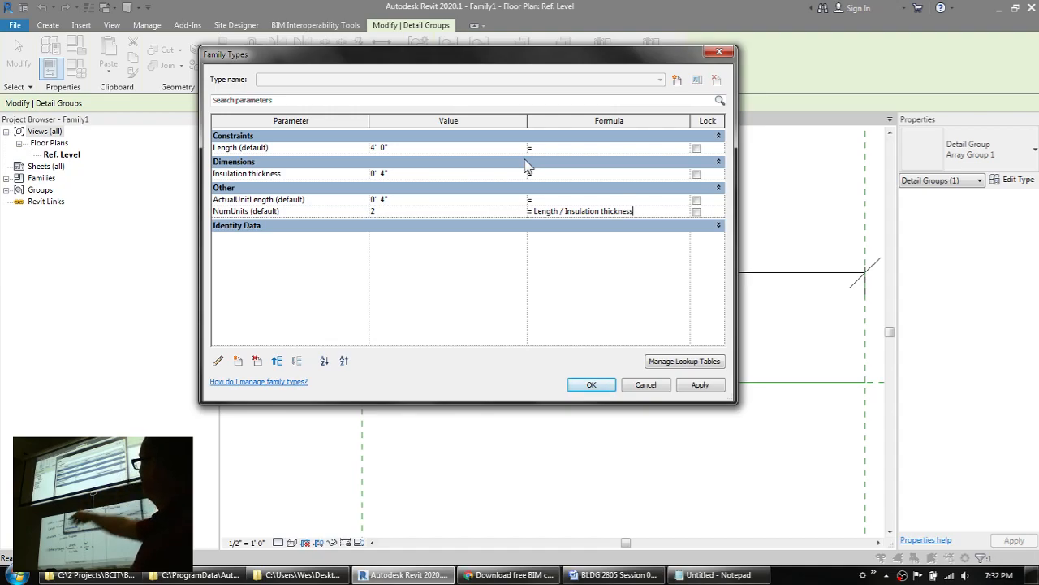
pyautogui.click(459, 201)
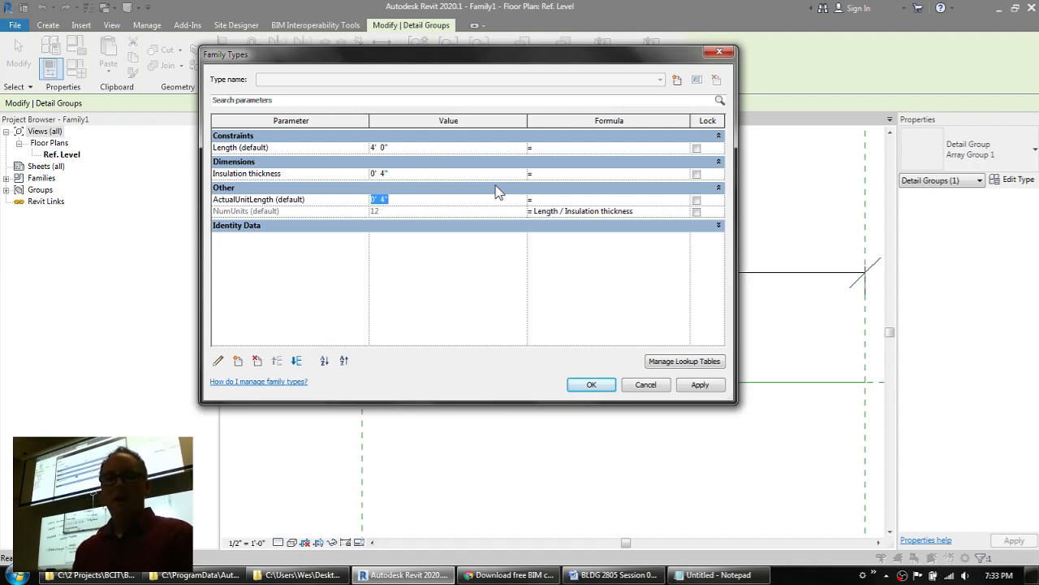
# Set the family's default Length to 47".
pyautogui.click(412, 148)
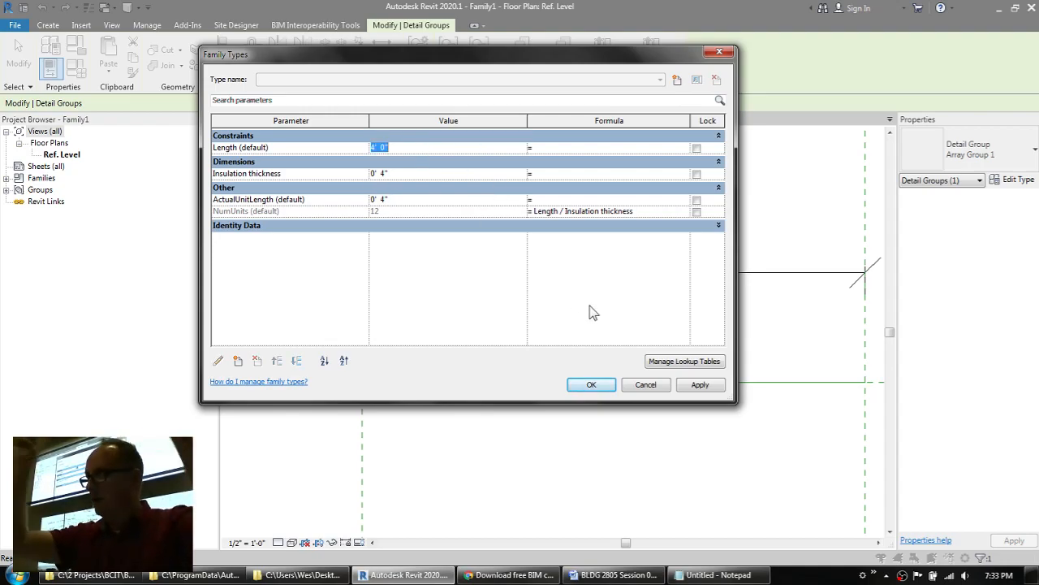
pyautogui.write('47')
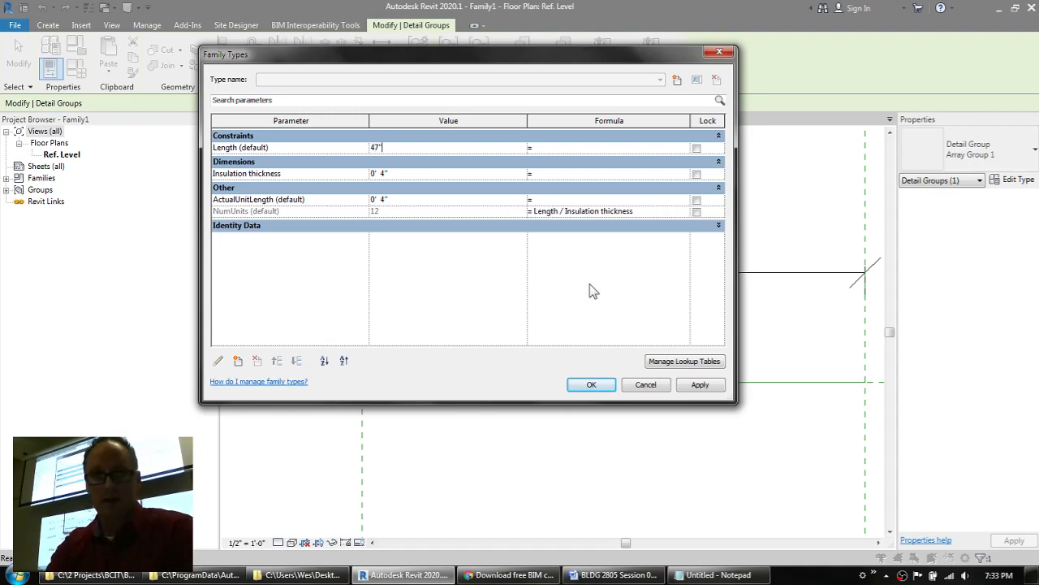
pyautogui.click(559, 213)
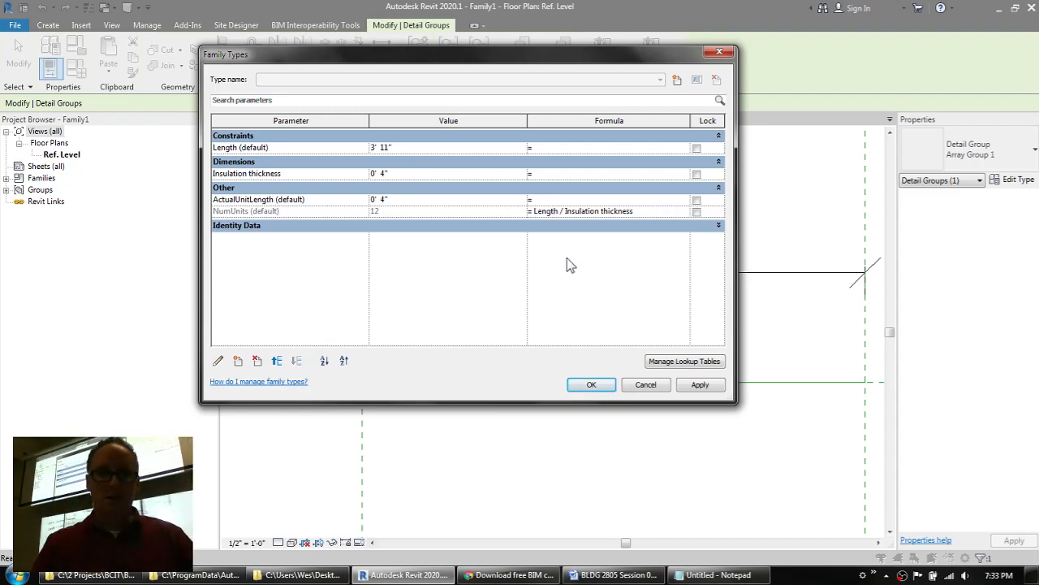
# Set the ActualUnitLength parameter's formula to Length / NumUnits and apply the family type changes.
pyautogui.click(555, 201)
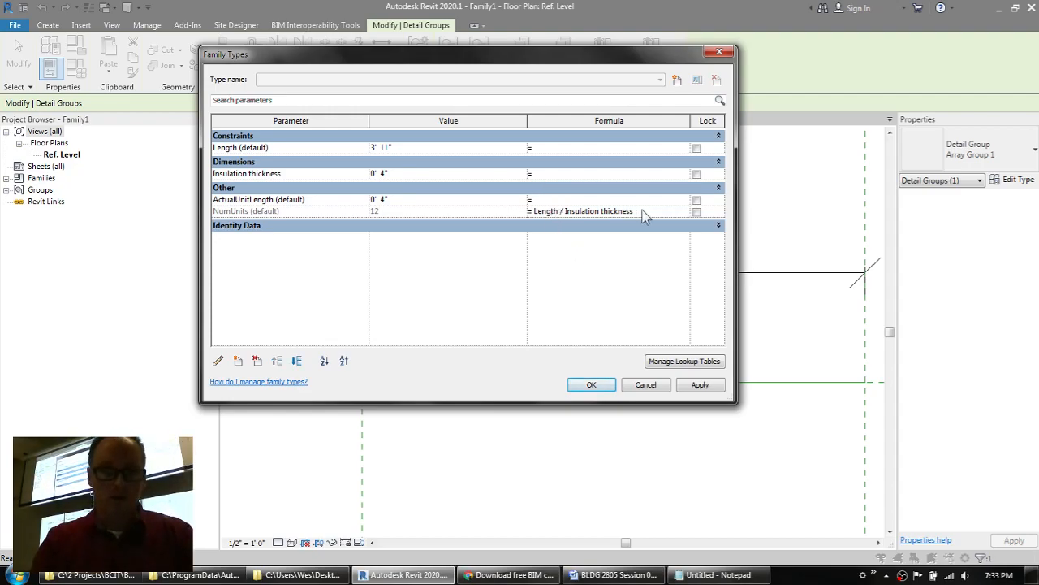
pyautogui.write('Length / ')
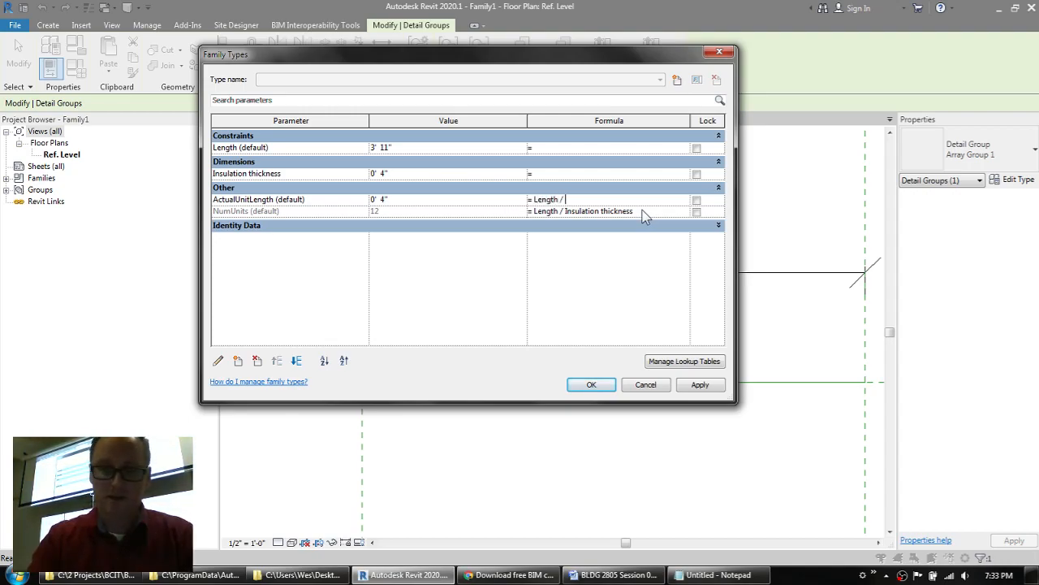
pyautogui.write('NumUnits')
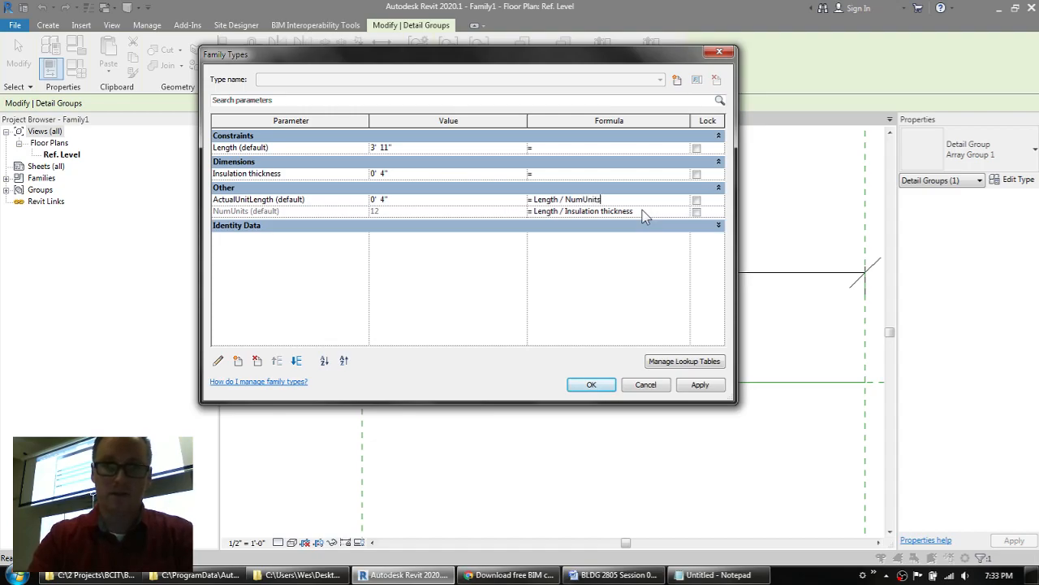
pyautogui.press('Tab')
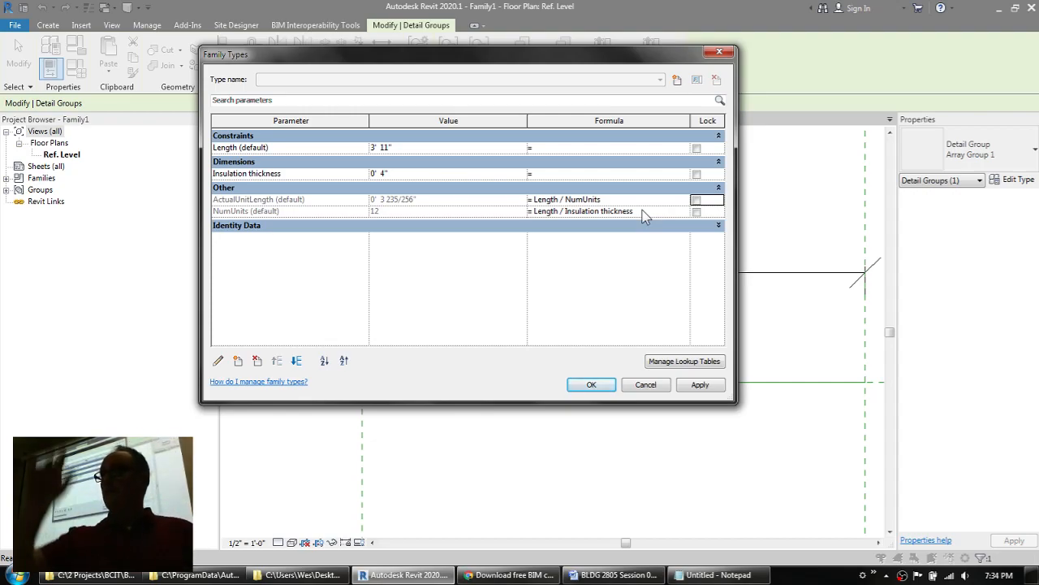
pyautogui.click(581, 388)
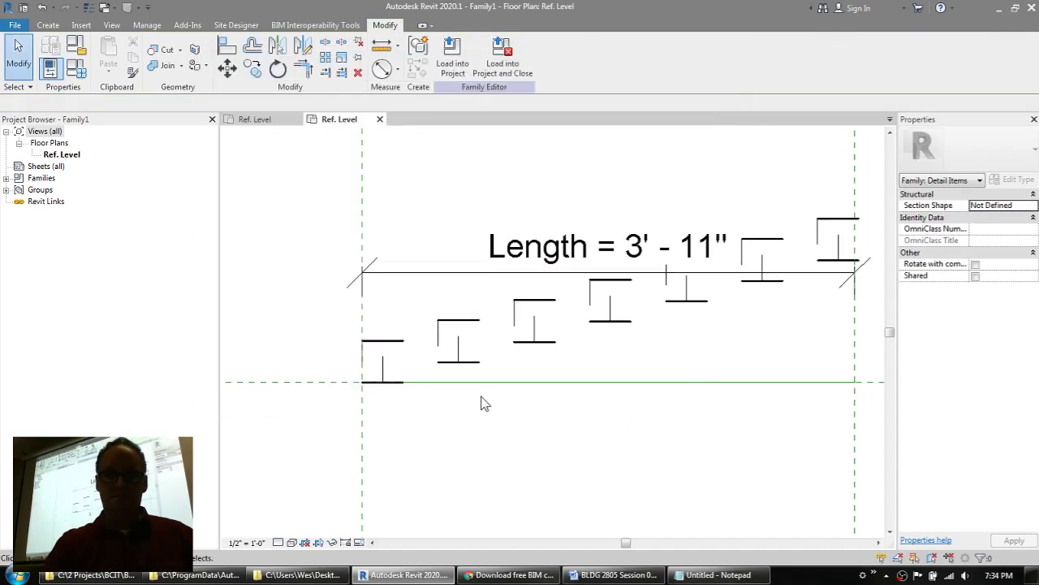
# Align the second insulation unit's start edge to the first unit's end edge and lock the alignment, accepting the constraint.
pyautogui.scroll(-3, 573, 364)
pyautogui.scroll(-2, 559, 360)
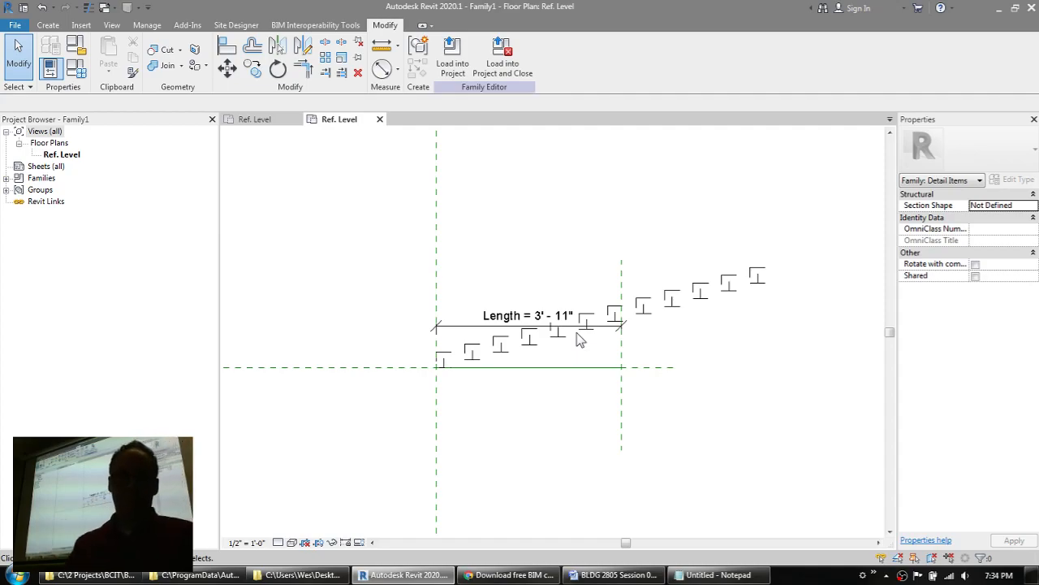
pyautogui.scroll(4, 476, 387)
pyautogui.scroll(2, 446, 363)
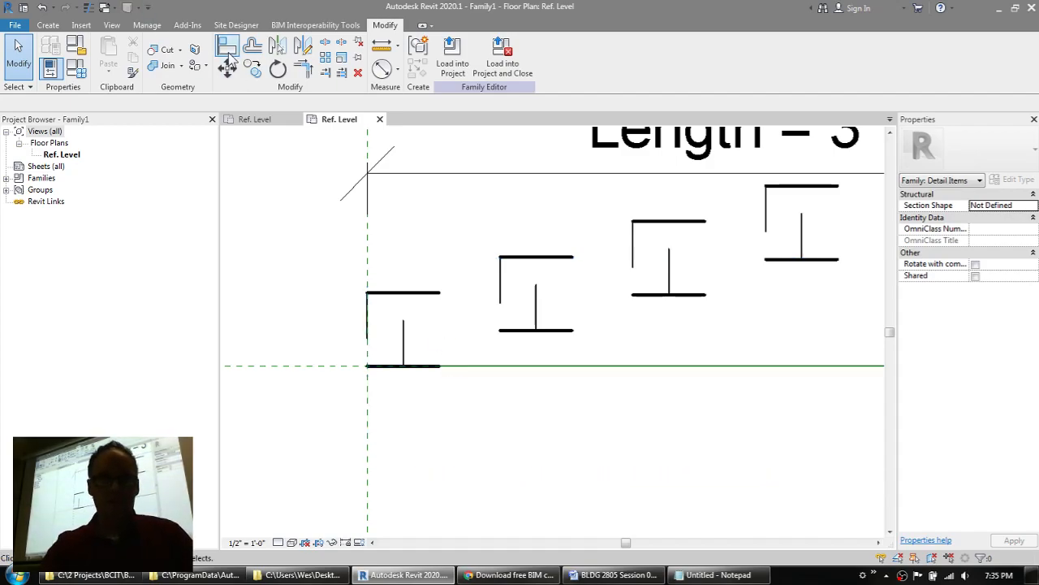
pyautogui.click(228, 51)
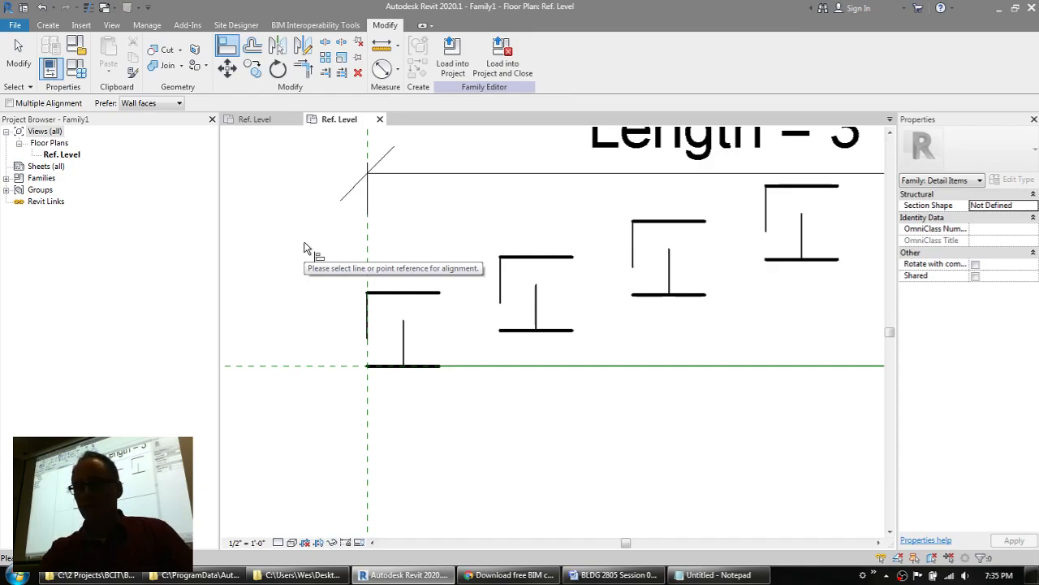
pyautogui.click(440, 328)
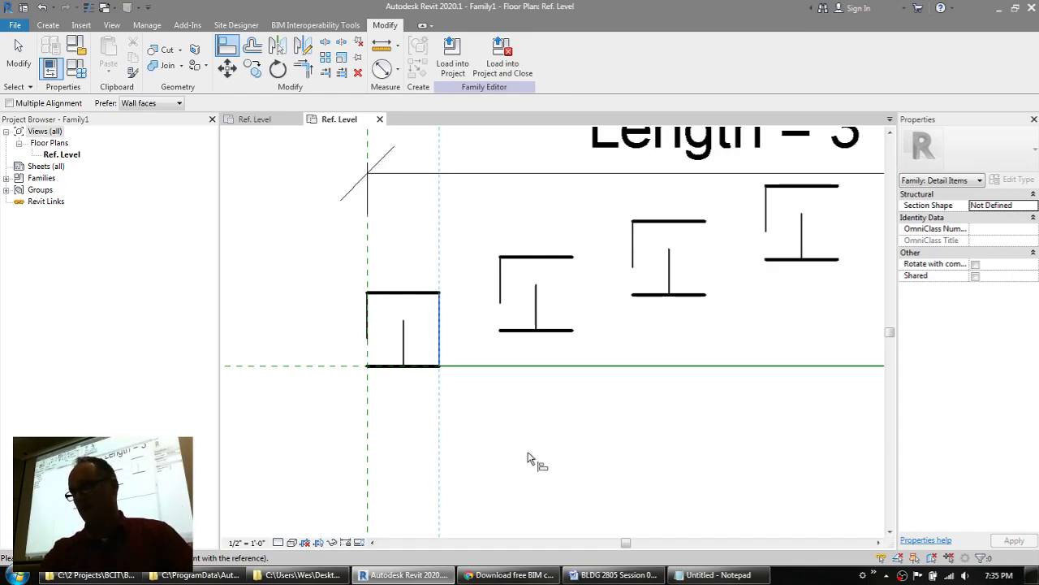
pyautogui.click(501, 295)
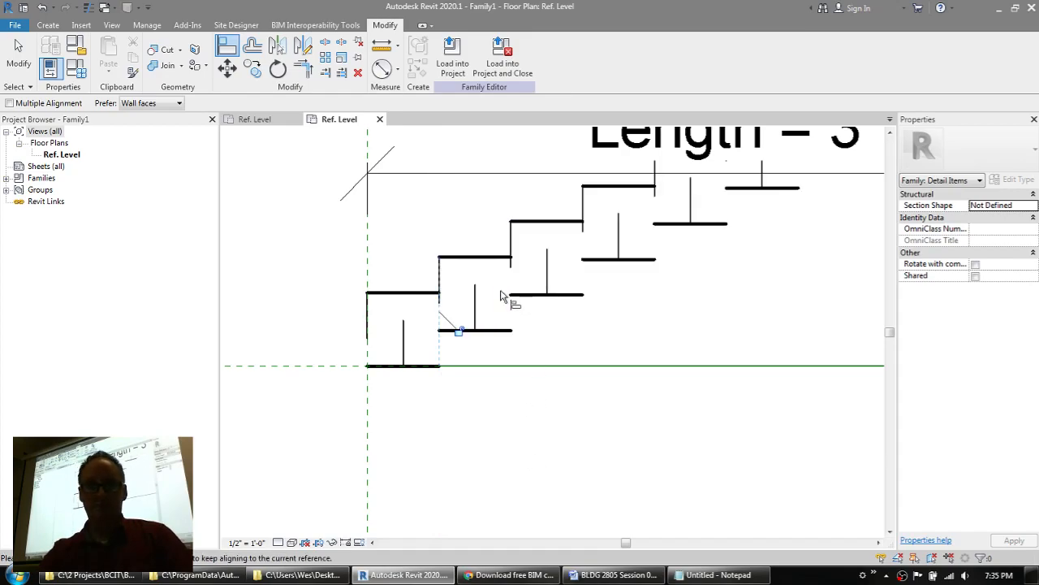
pyautogui.click(460, 333)
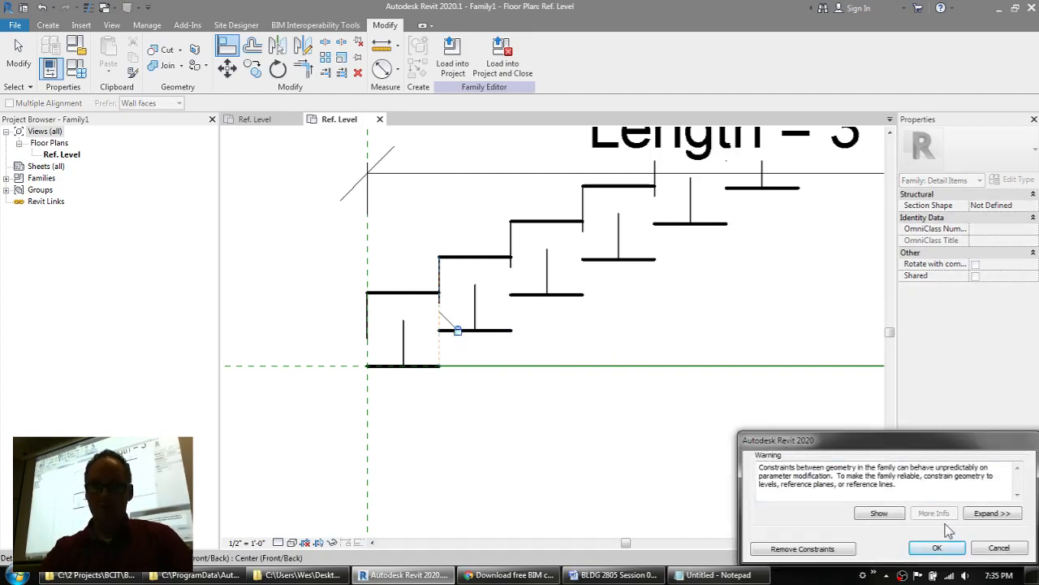
pyautogui.click(938, 548)
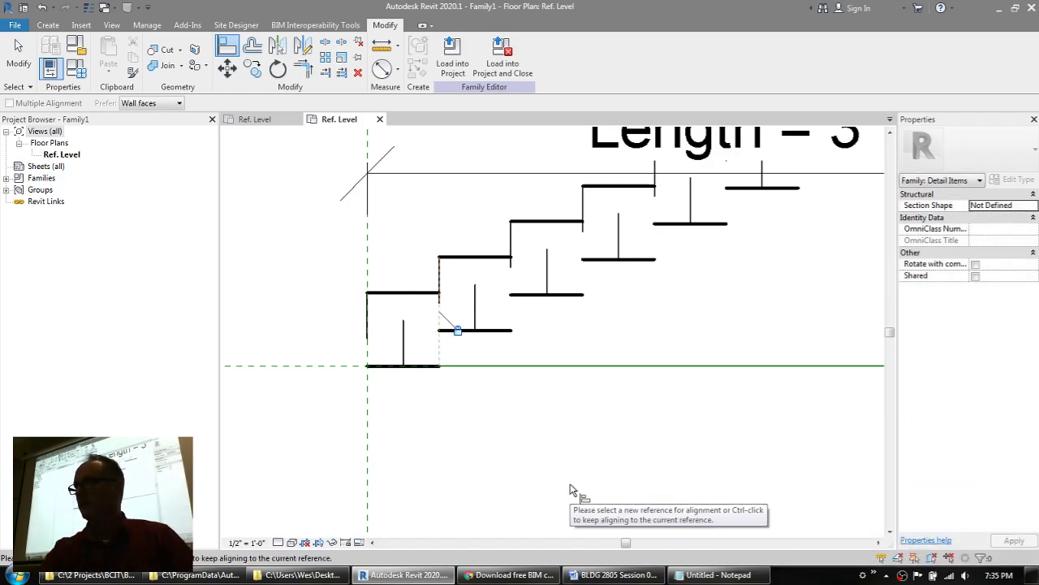
# Align the second unit's upper edge with the first unit's upper edge, lock the alignment, and end the Align command.
pyautogui.click(411, 298)
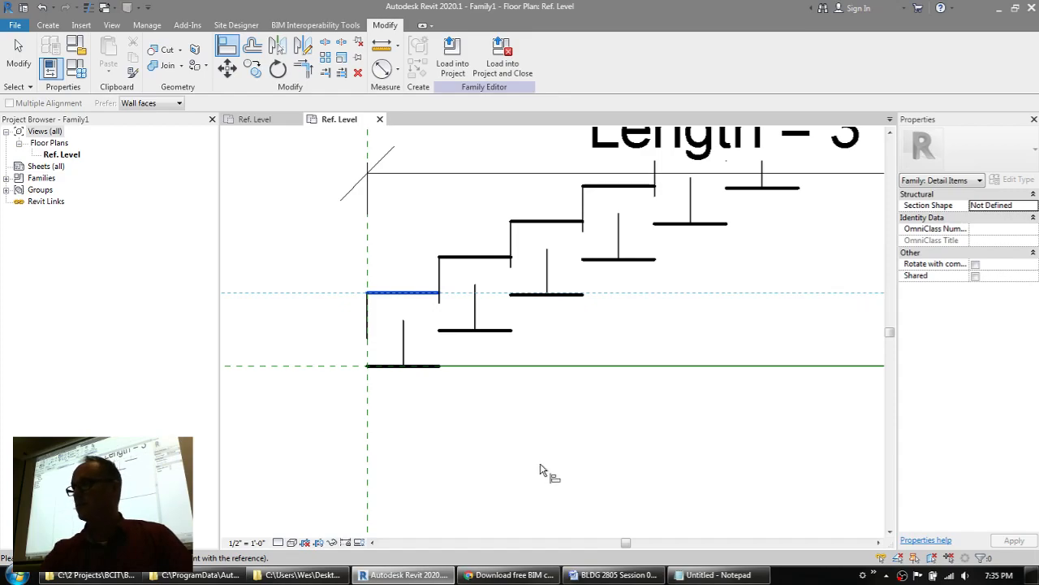
pyautogui.click(475, 258)
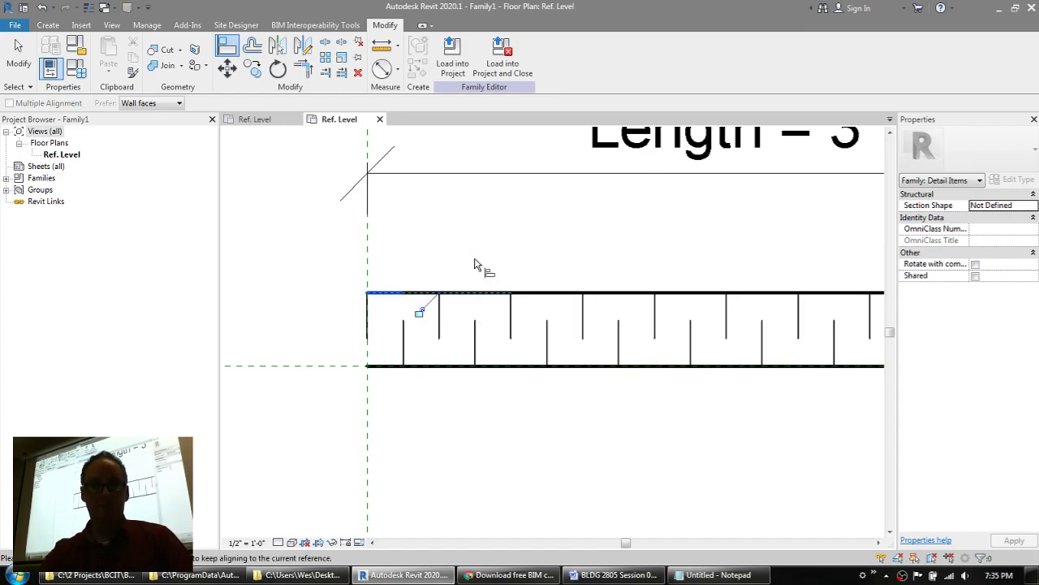
pyautogui.click(419, 314)
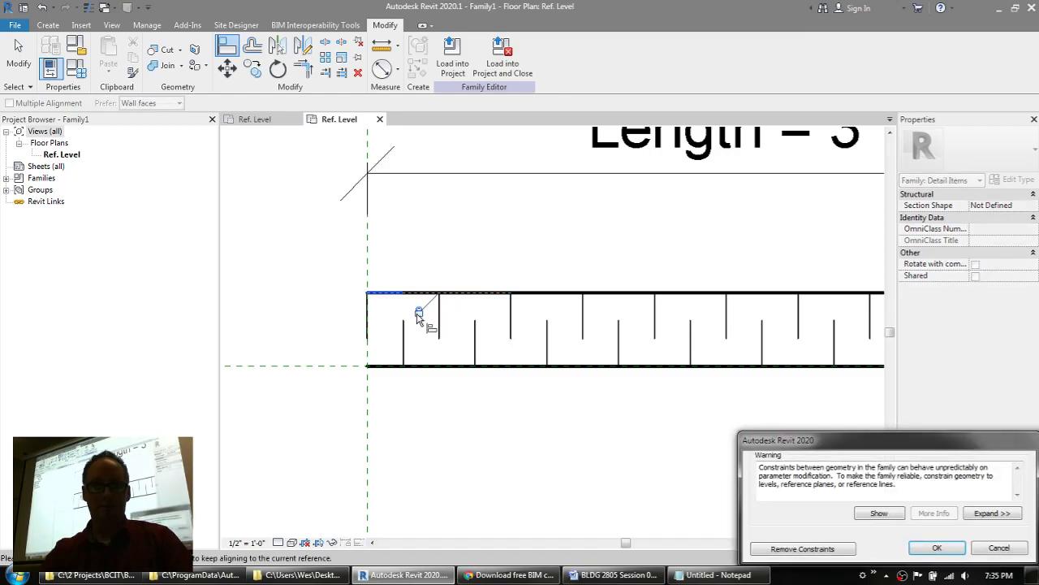
pyautogui.click(936, 549)
pyautogui.scroll(-5, 587, 459)
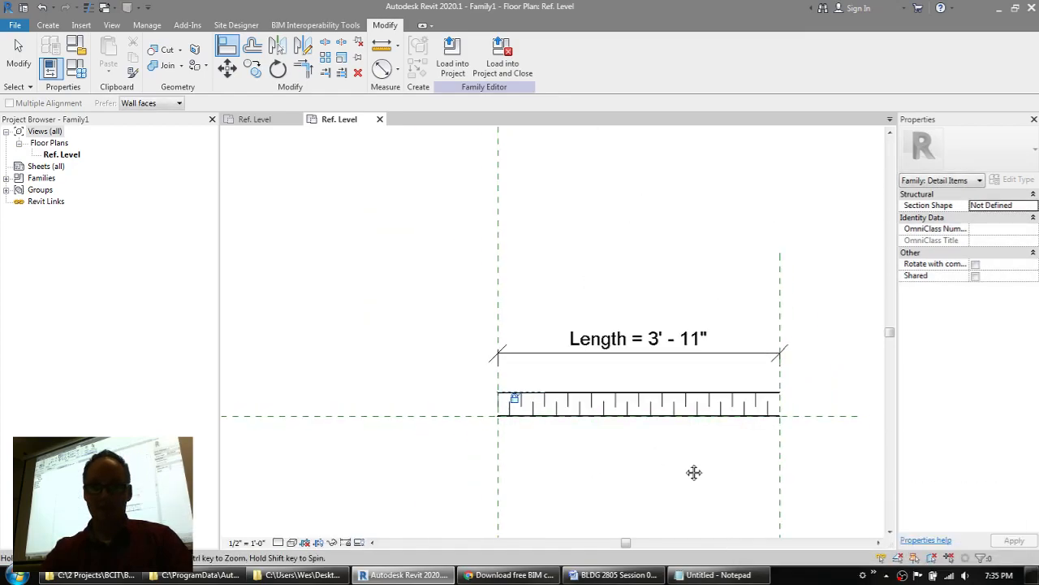
pyautogui.scroll(3, 532, 407)
pyautogui.scroll(-4, 504, 395)
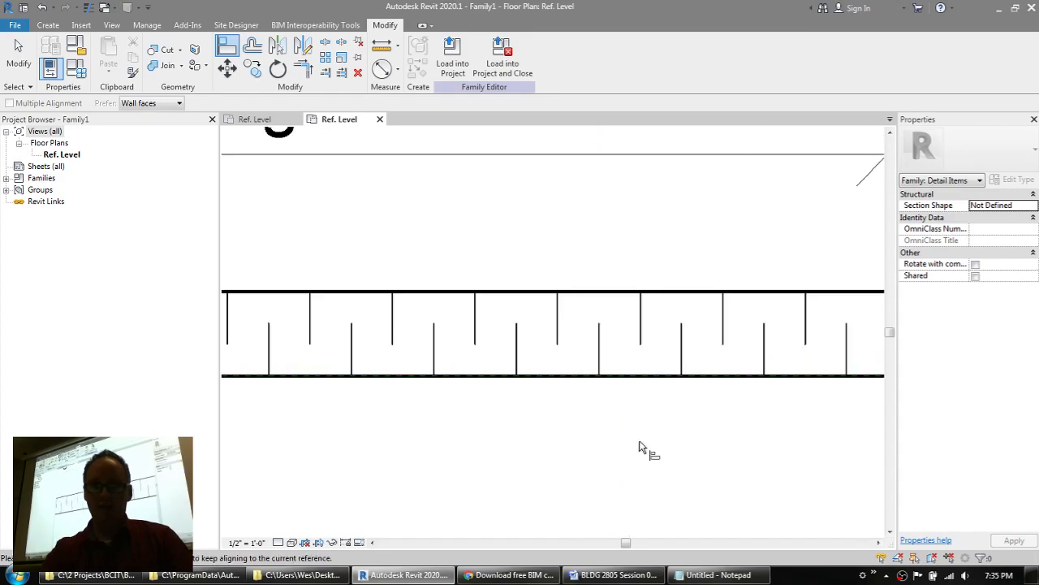
pyautogui.moveTo(609, 452); pyautogui.dragTo(606, 437, button='middle')
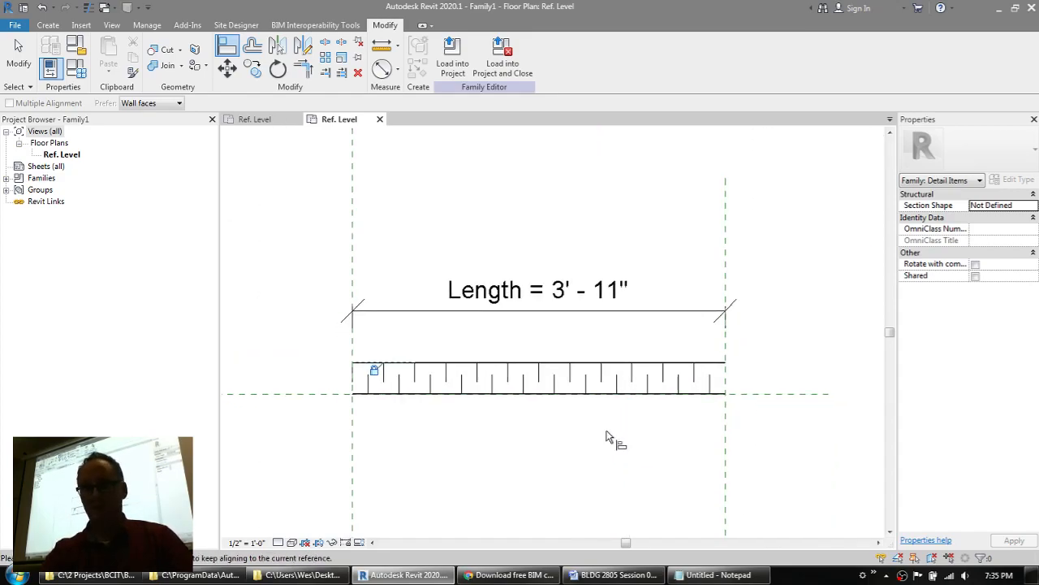
pyautogui.press('Escape')
pyautogui.press('Escape')
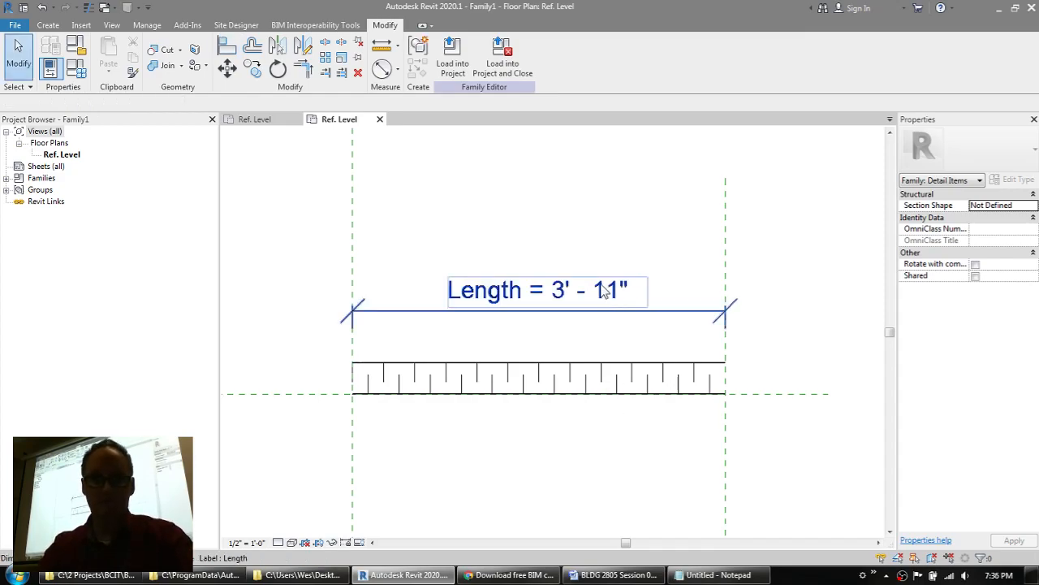
# Set the Length dimension to 4'5.25 and check how the arrayed units fill up to the end reference plane.
pyautogui.click(637, 297)
pyautogui.click(559, 298)
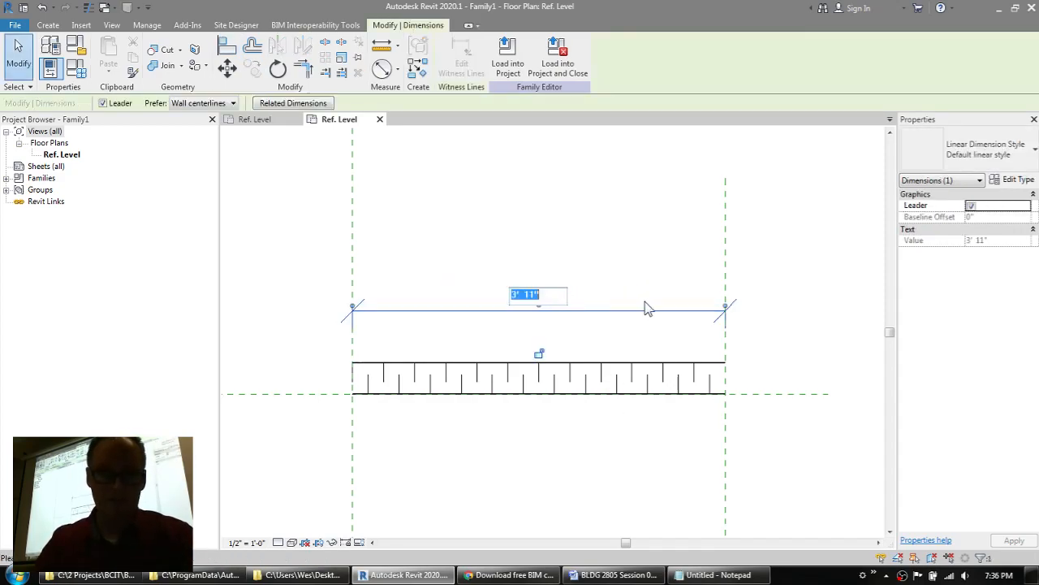
pyautogui.write('4')
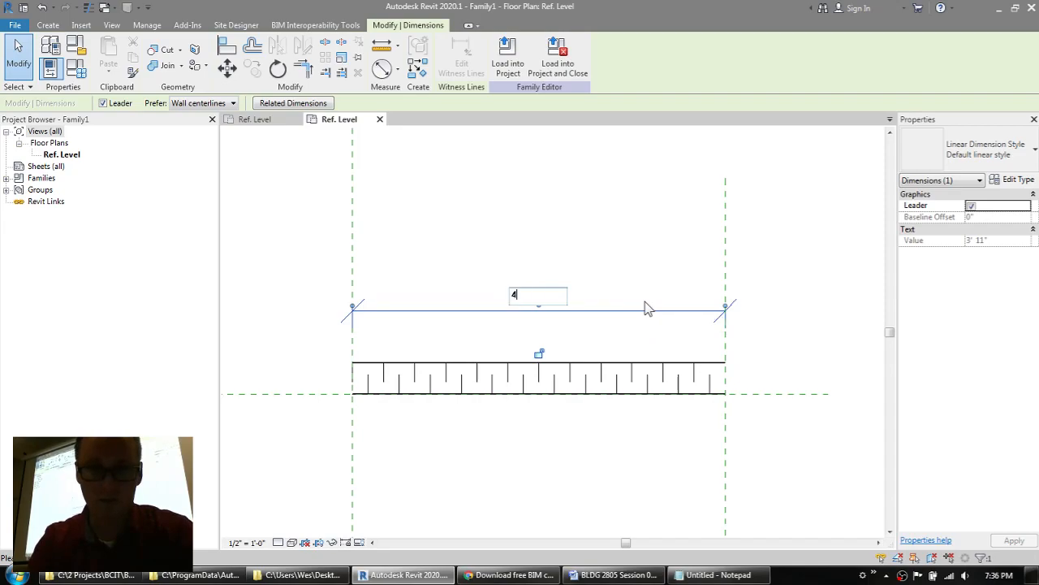
pyautogui.write("'5")
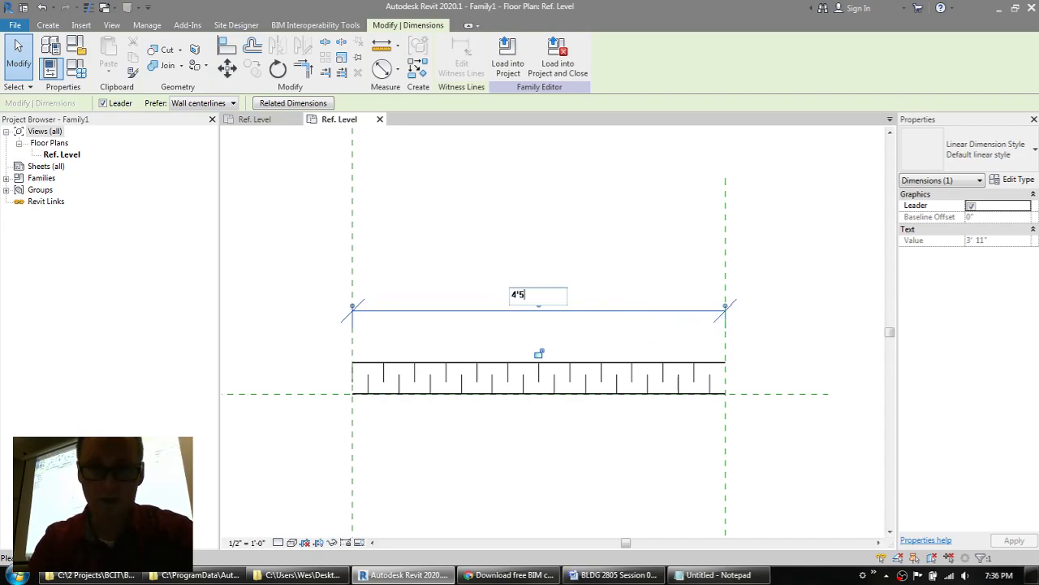
pyautogui.write('.25')
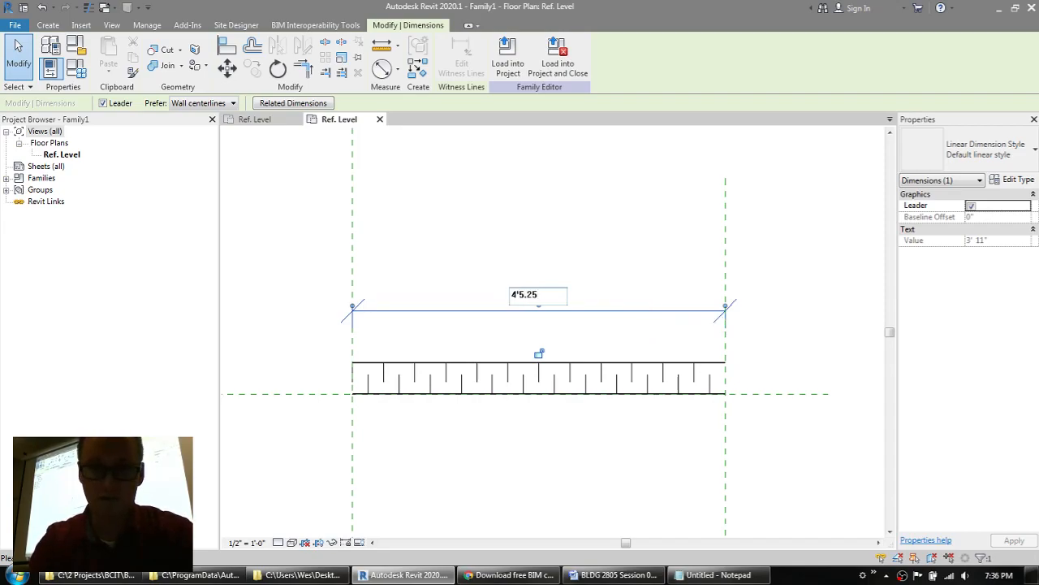
pyautogui.press('Return')
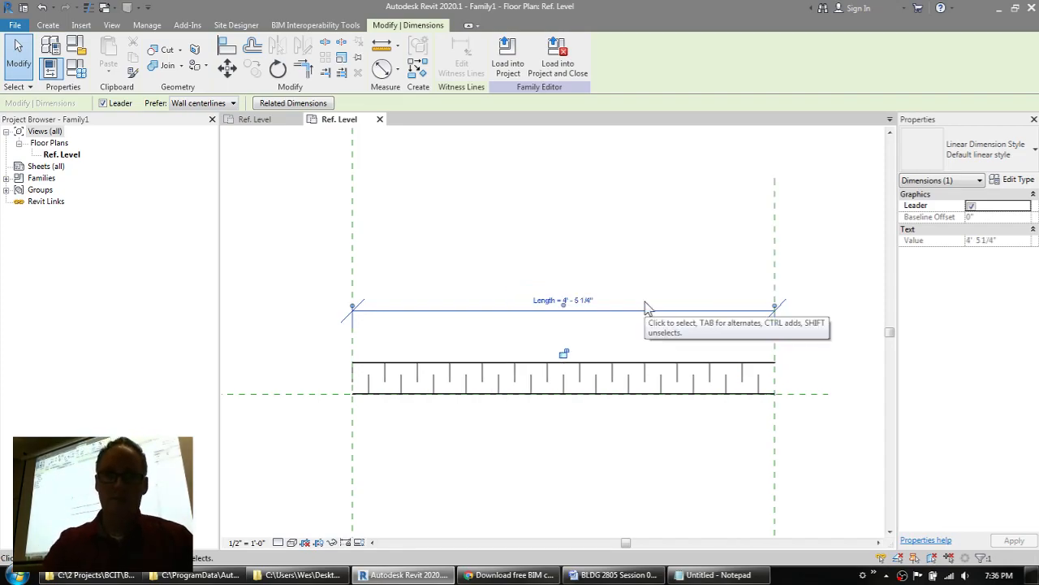
pyautogui.scroll(6, 742, 366)
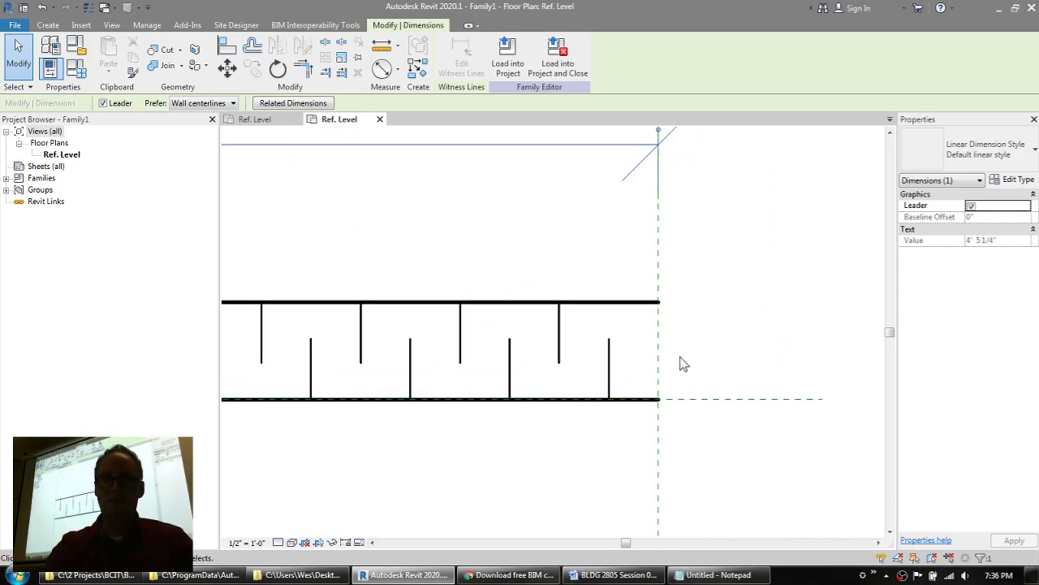
pyautogui.scroll(-5, 682, 362)
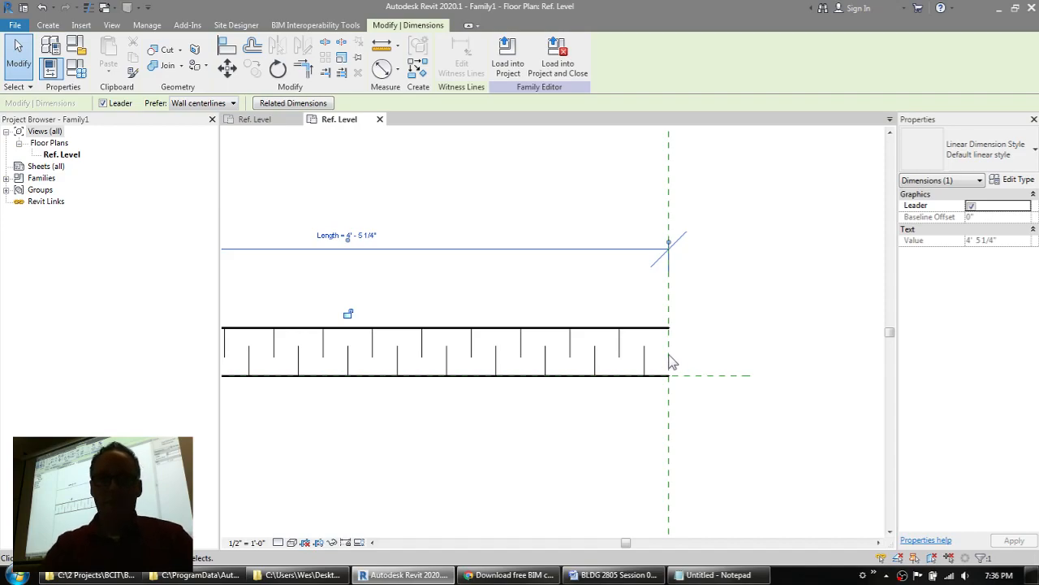
pyautogui.scroll(-3, 671, 359)
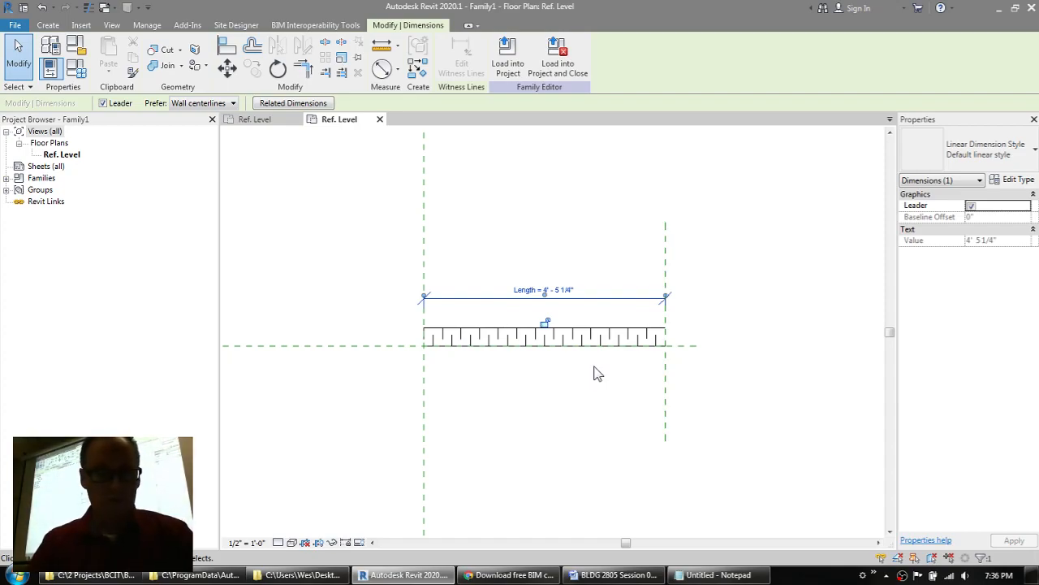
# Save the family to the Desktop as Rigid Insulation 2-Pick and deselect the dimension.
pyautogui.click(15, 25)
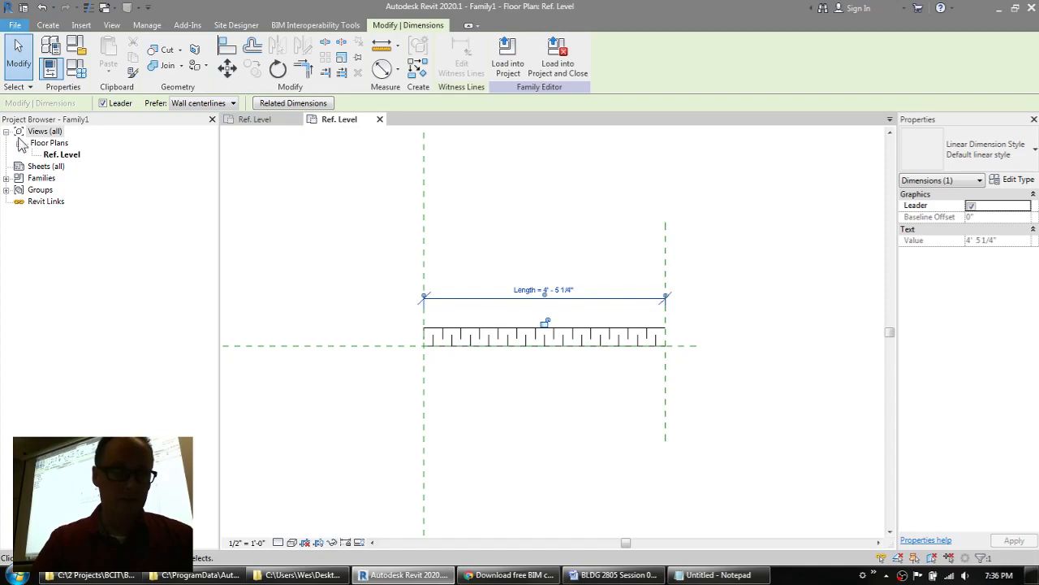
pyautogui.click(58, 152)
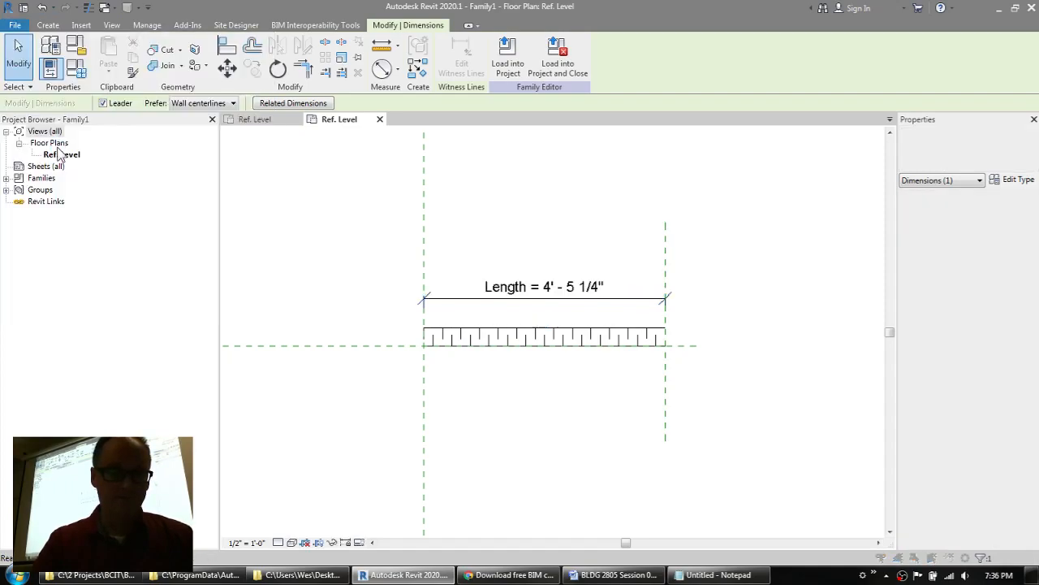
pyautogui.click(504, 156)
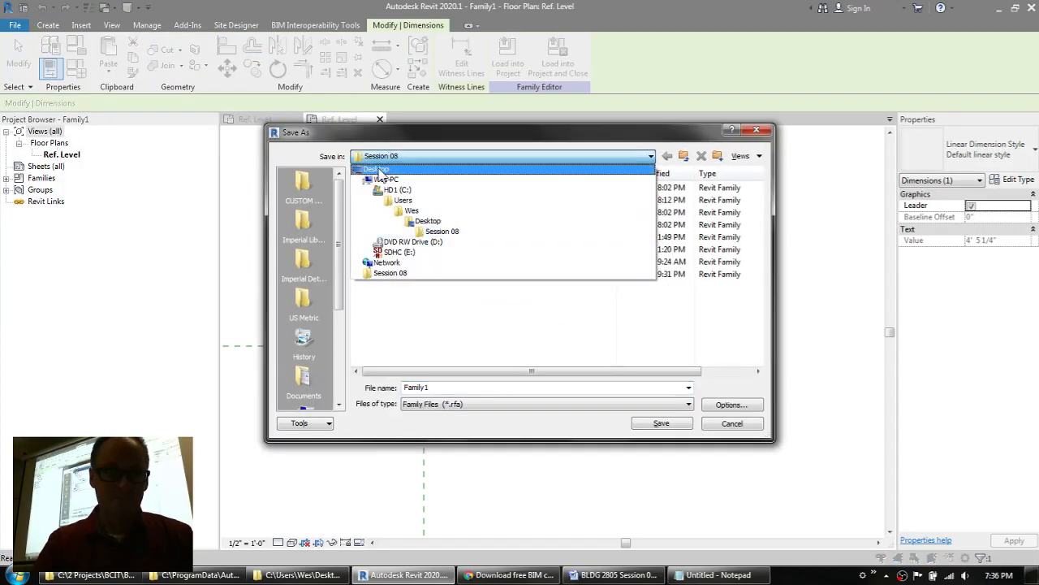
pyautogui.click(385, 167)
pyautogui.doubleClick(491, 387)
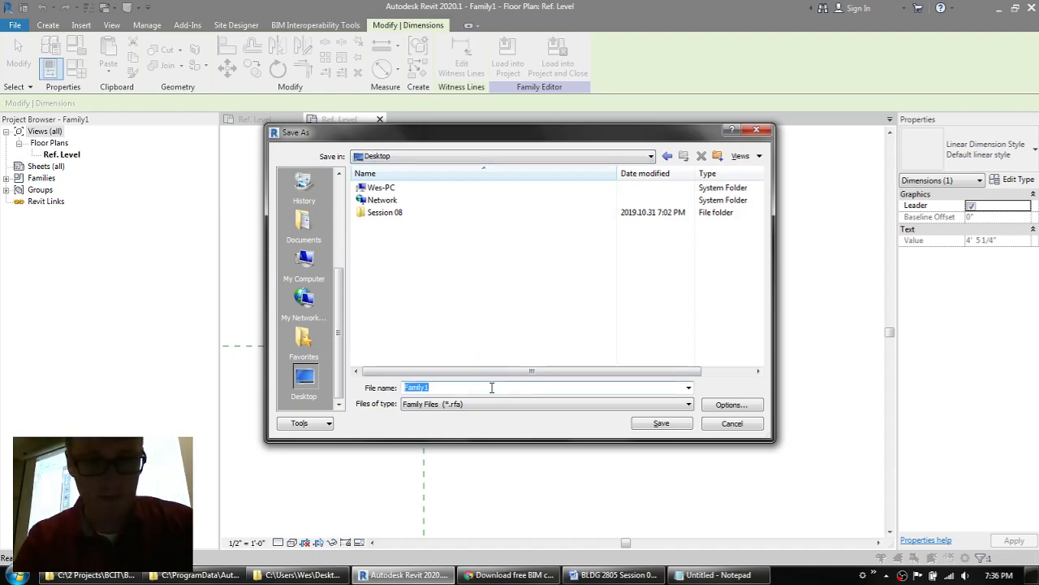
pyautogui.write('Rigid Insu')
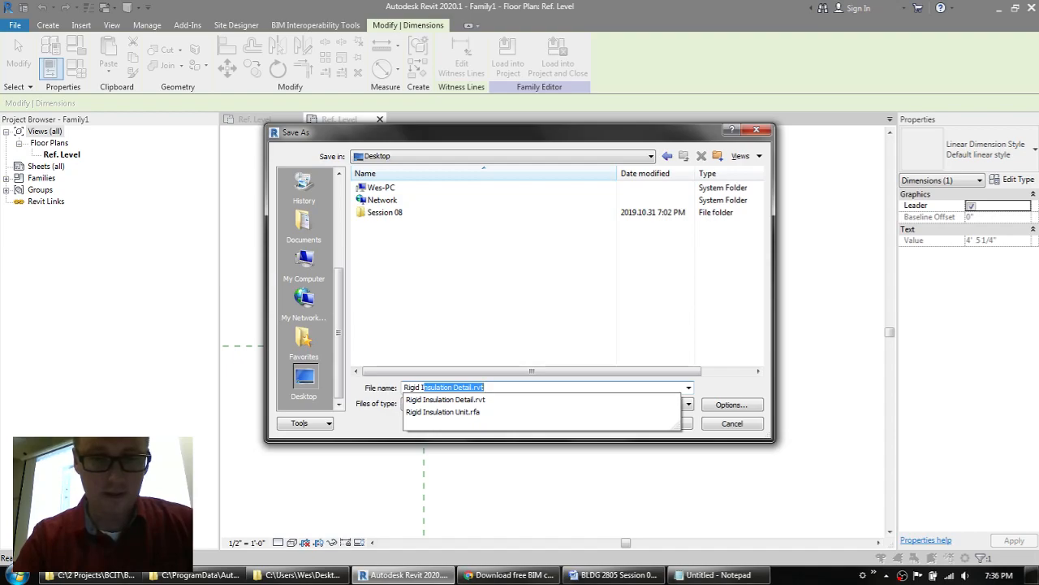
pyautogui.write('lation')
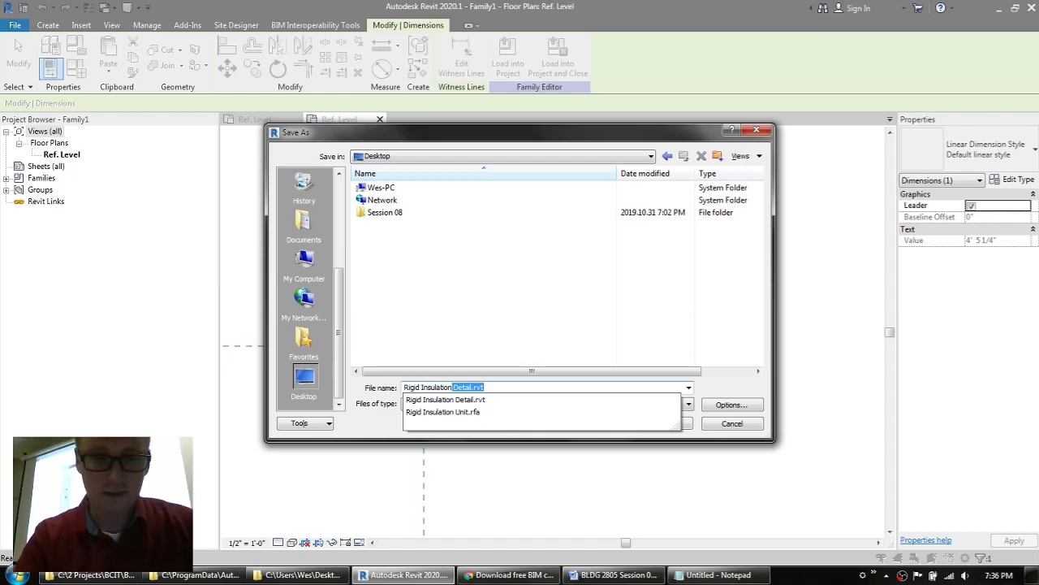
pyautogui.write(' 2-Picxk')
pyautogui.press('BackSpace')
pyautogui.press('BackSpace')
pyautogui.write('k')
pyautogui.press('Return')
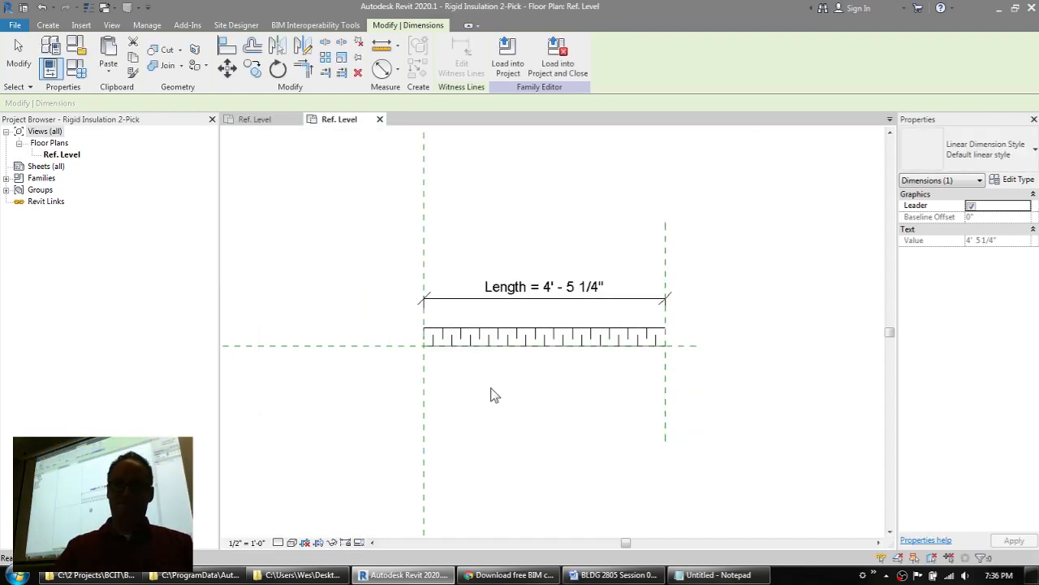
pyautogui.press('Escape')
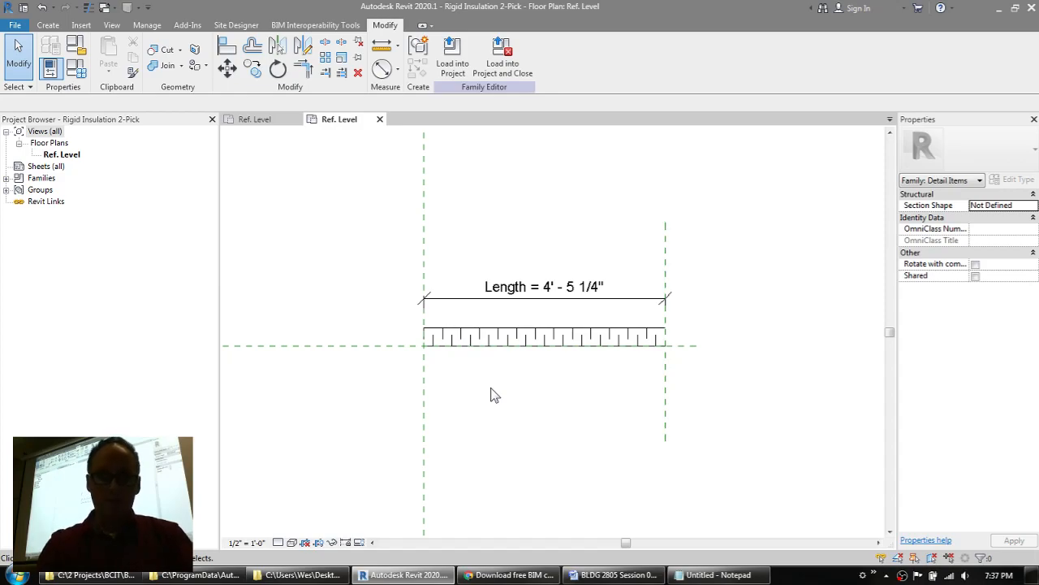
# Create a new project from the Architectural Template and zoom in on an elevation marker in the Level 1 plan.
pyautogui.hotkey('ctrl', 'n')
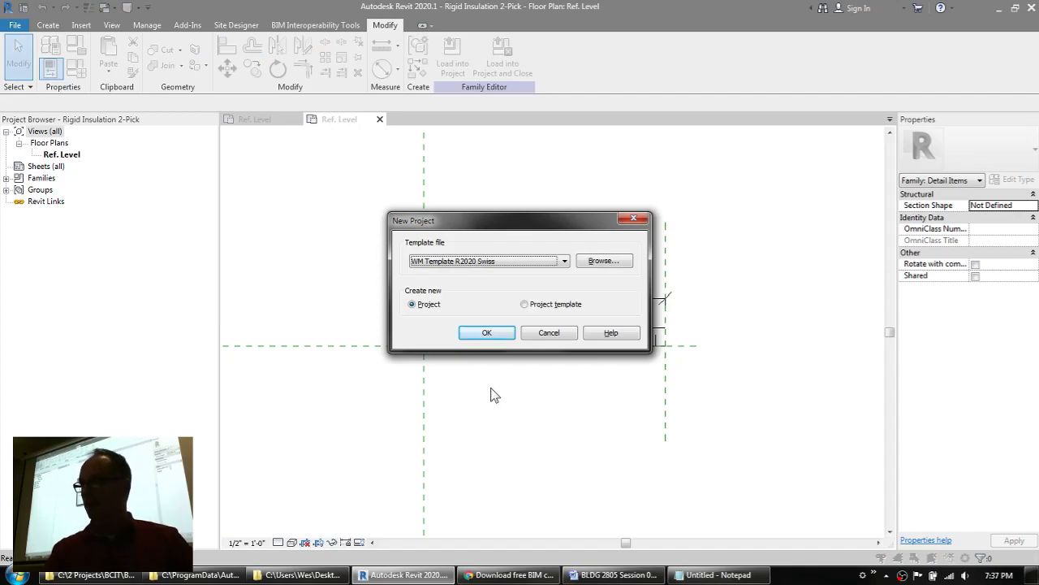
pyautogui.click(487, 261)
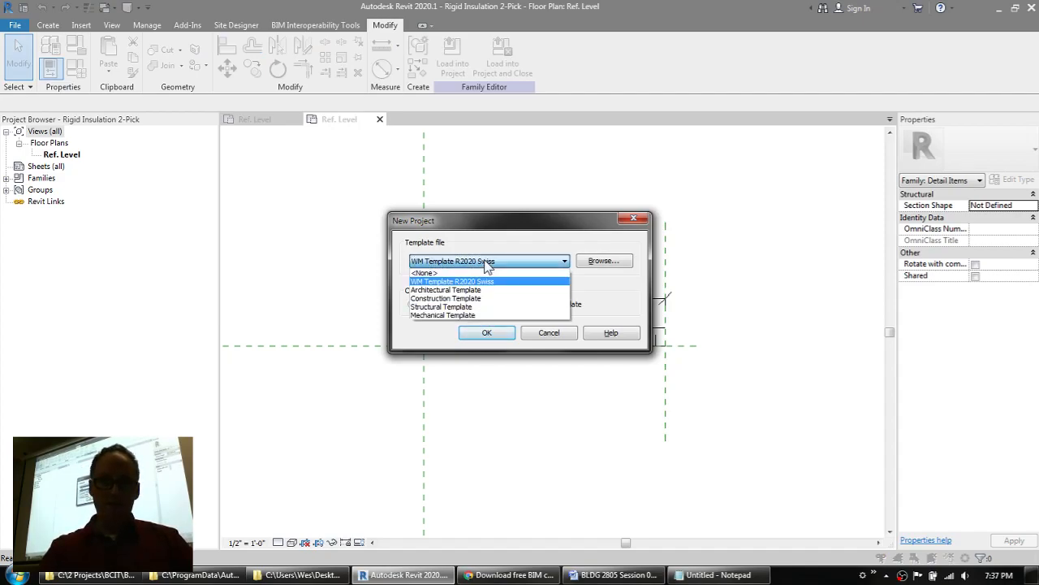
pyautogui.click(455, 283)
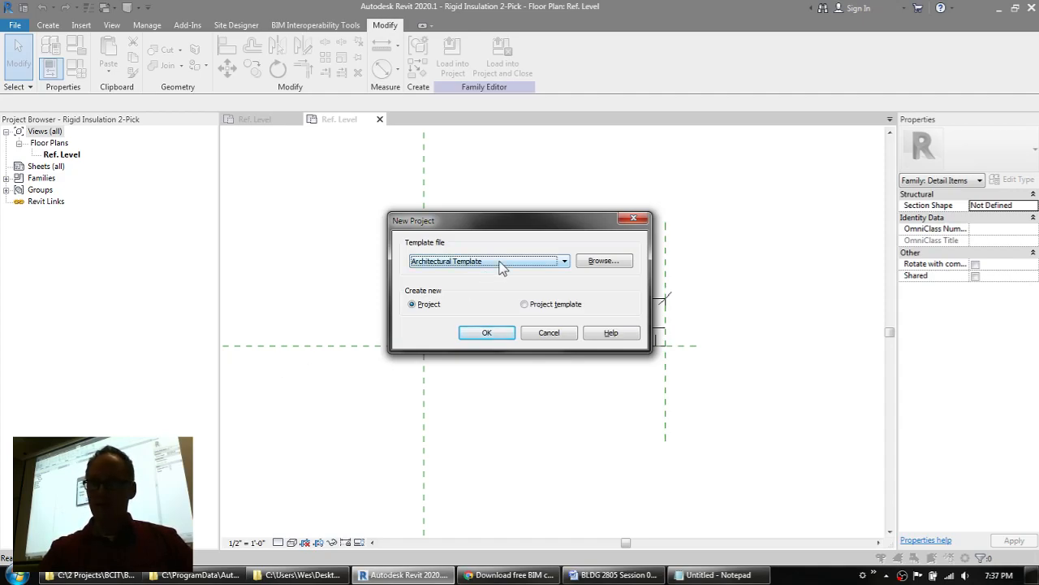
pyautogui.click(485, 332)
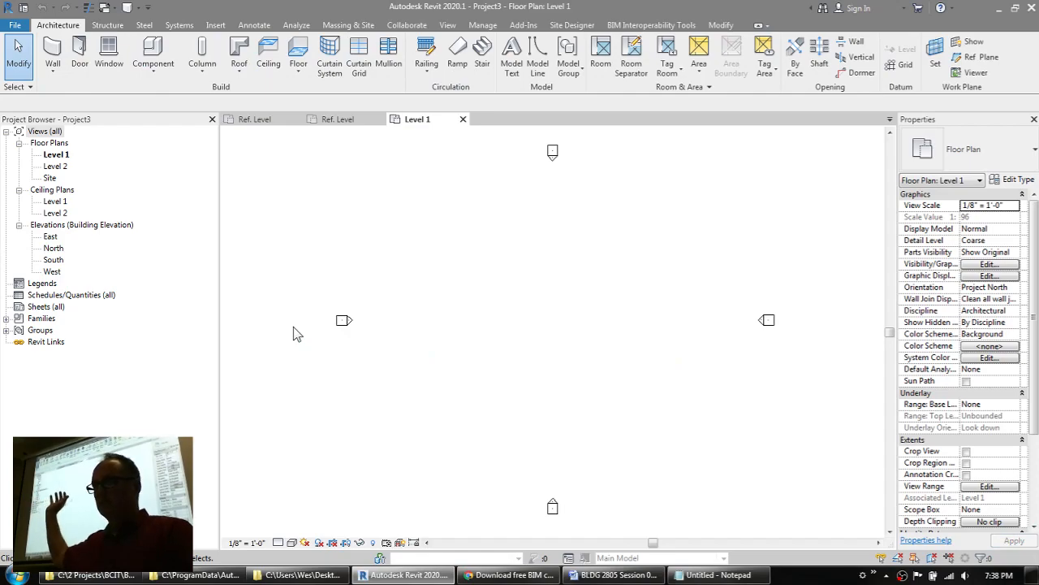
pyautogui.scroll(5, 339, 317)
pyautogui.moveTo(416, 224)
pyautogui.mouseDown(button='middle')
pyautogui.moveTo(415, 269)
pyautogui.moveTo(425, 232)
pyautogui.mouseUp(button='middle')
pyautogui.scroll(2, 420, 254)
pyautogui.scroll(-1, 421, 253)
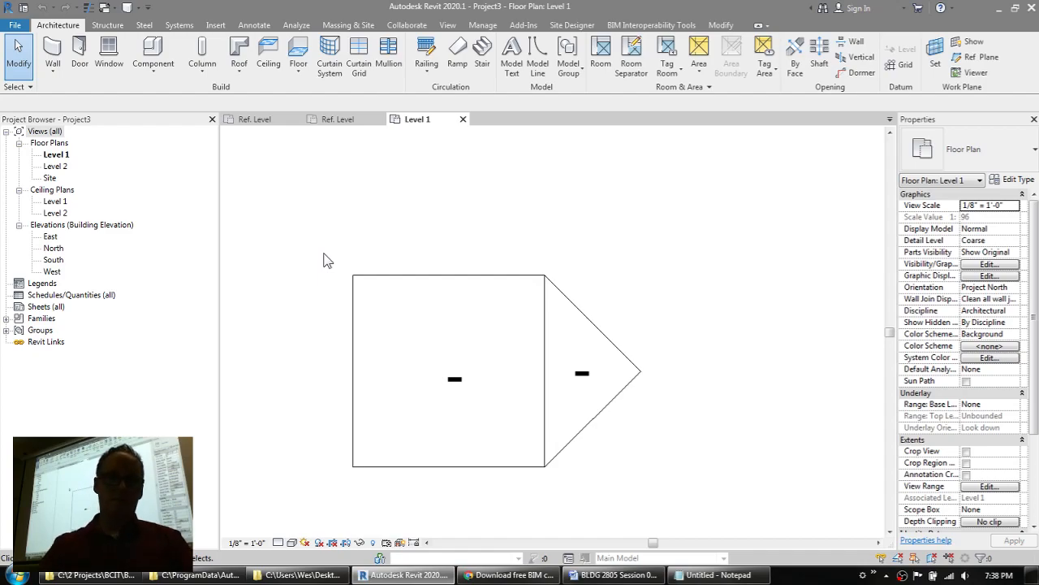
# Load the Rigid Insulation 2-Pick family into Project3 only.
pyautogui.click(341, 116)
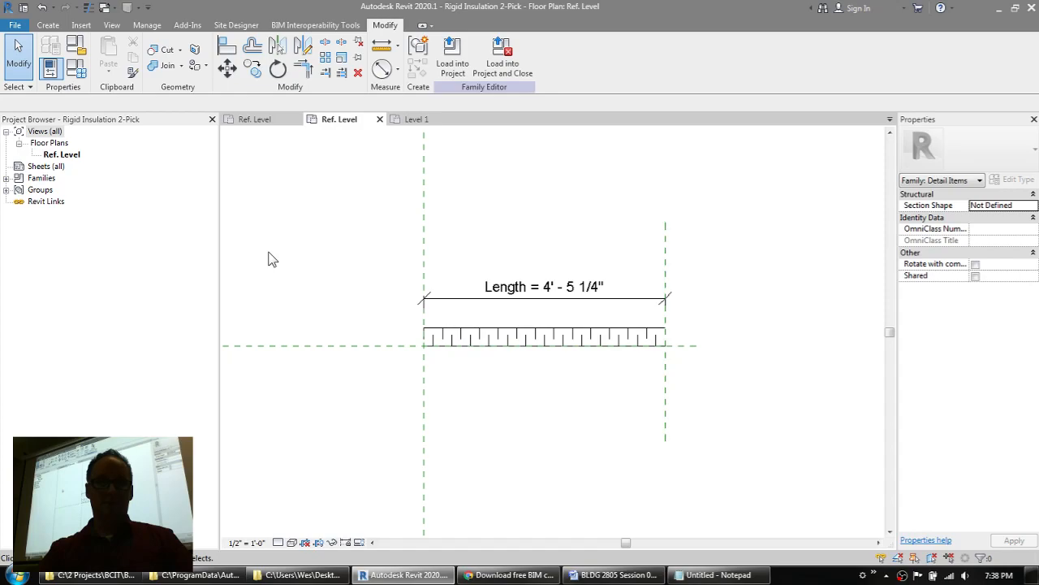
pyautogui.click(453, 63)
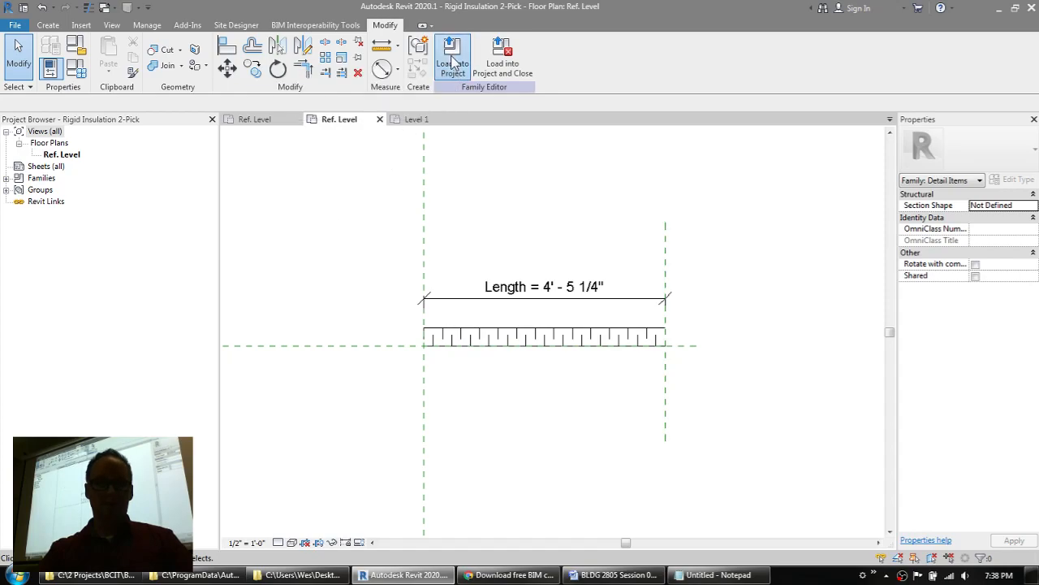
pyautogui.click(435, 218)
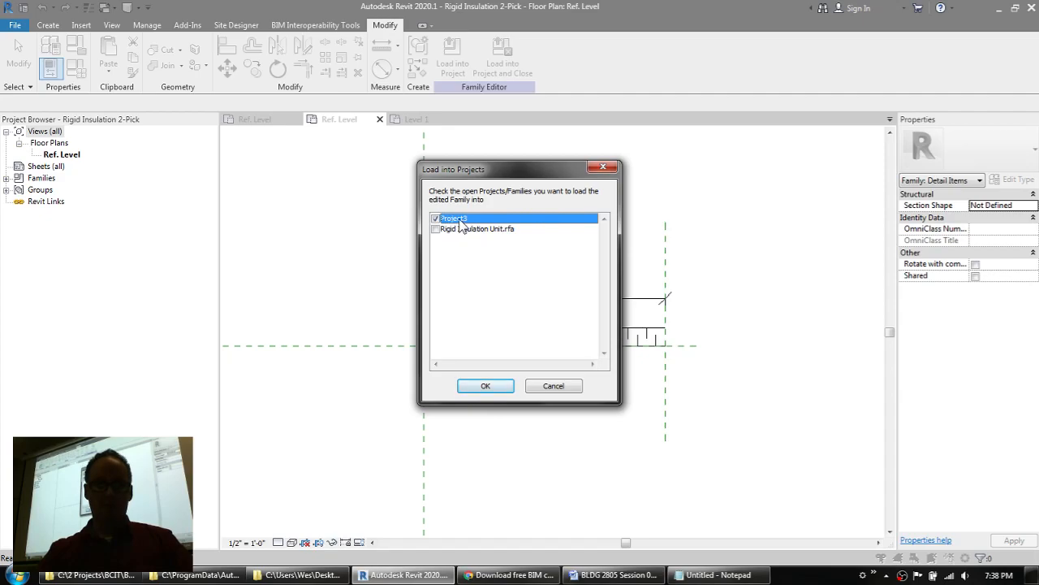
pyautogui.click(486, 387)
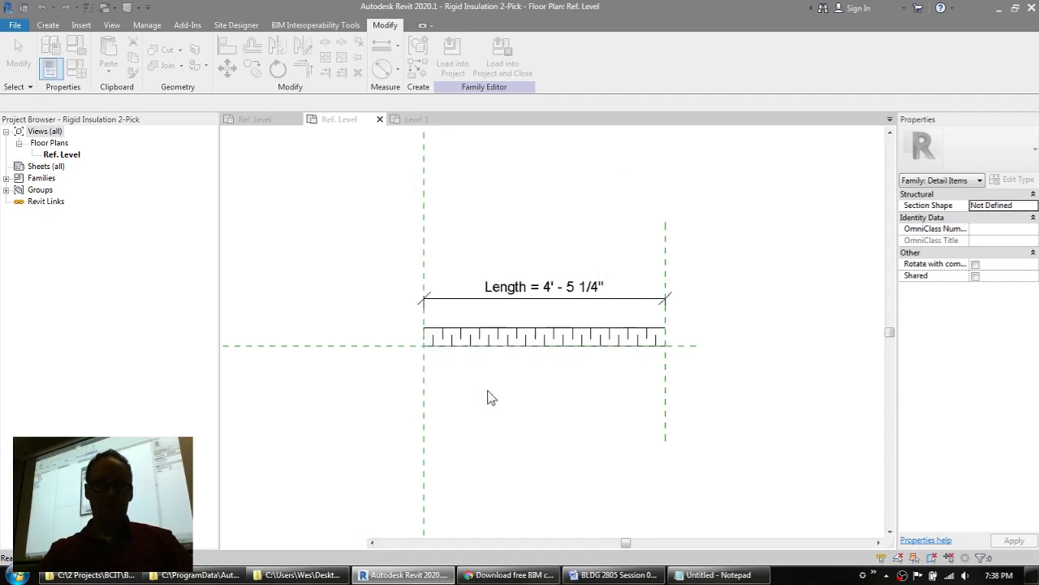
# Place a vertical run of Rigid Insulation 2-Pick about 3'-9" long above the elevation marker in the Level 1 plan.
pyautogui.click(354, 221)
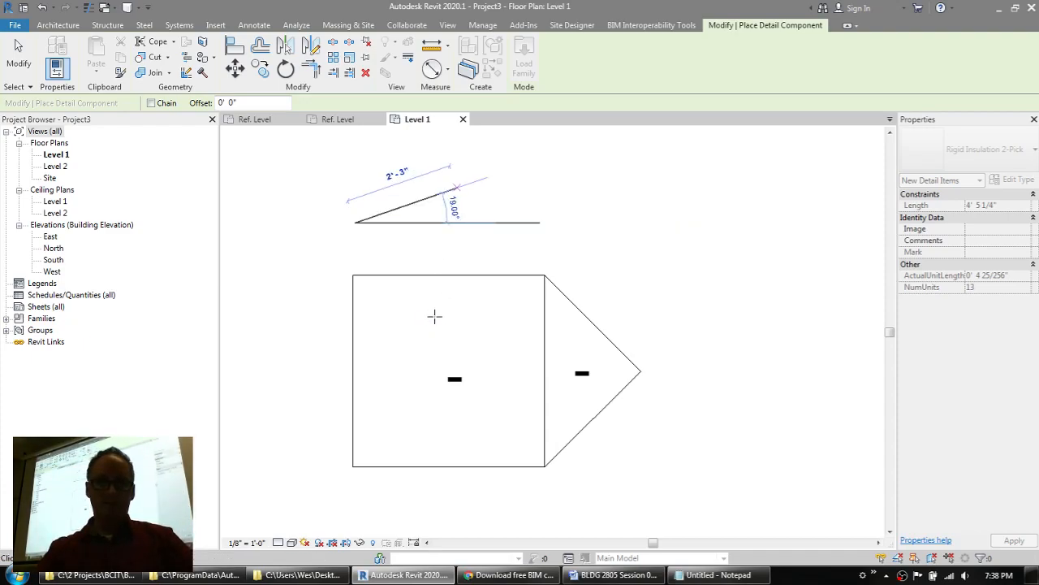
pyautogui.scroll(-2, 433, 316)
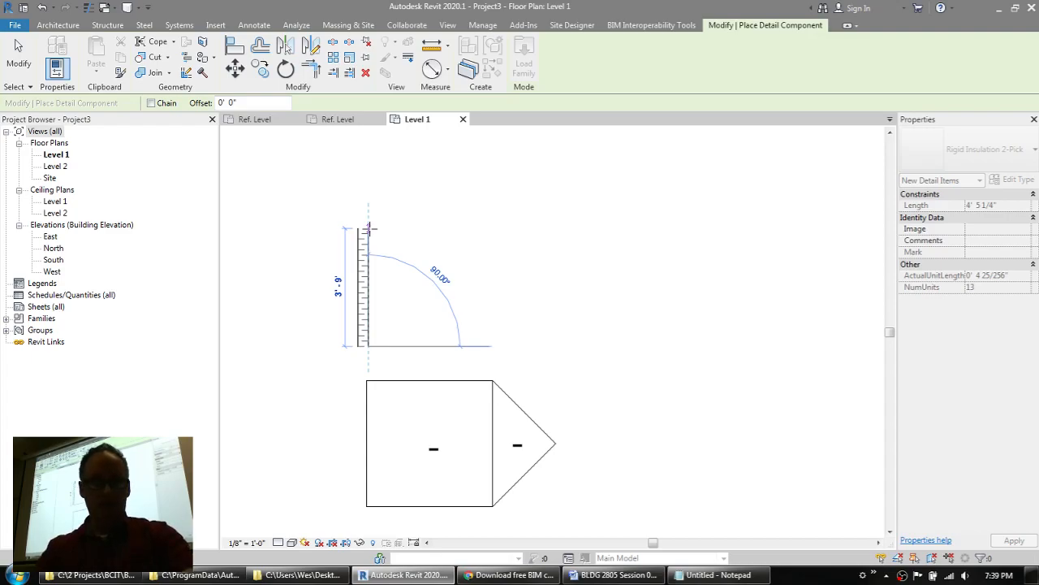
pyautogui.click(368, 227)
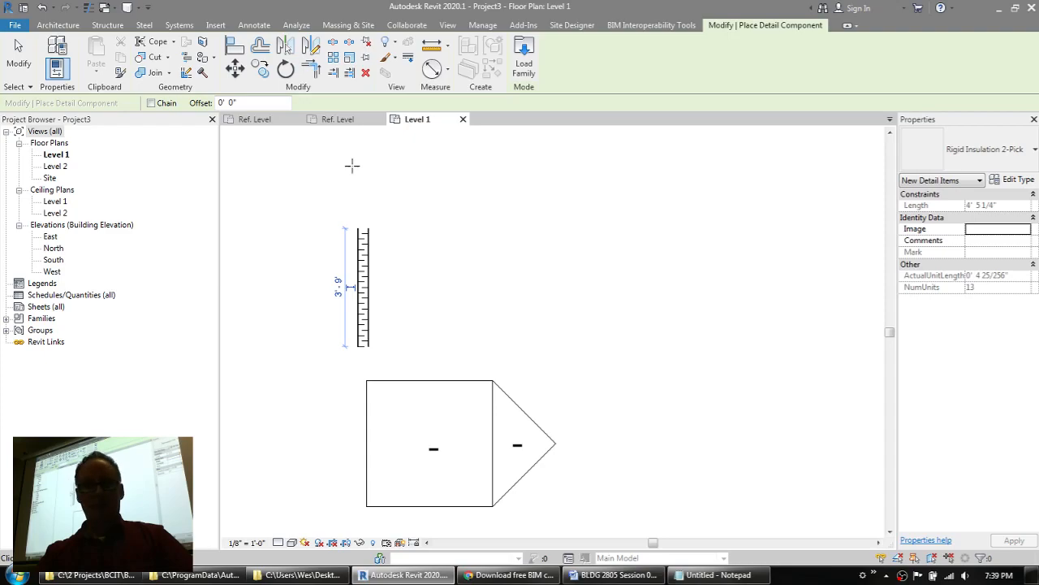
# Add a Double Vertical flip control above the Length dimension in the Rigid Insulation 2-Pick family.
pyautogui.click(341, 120)
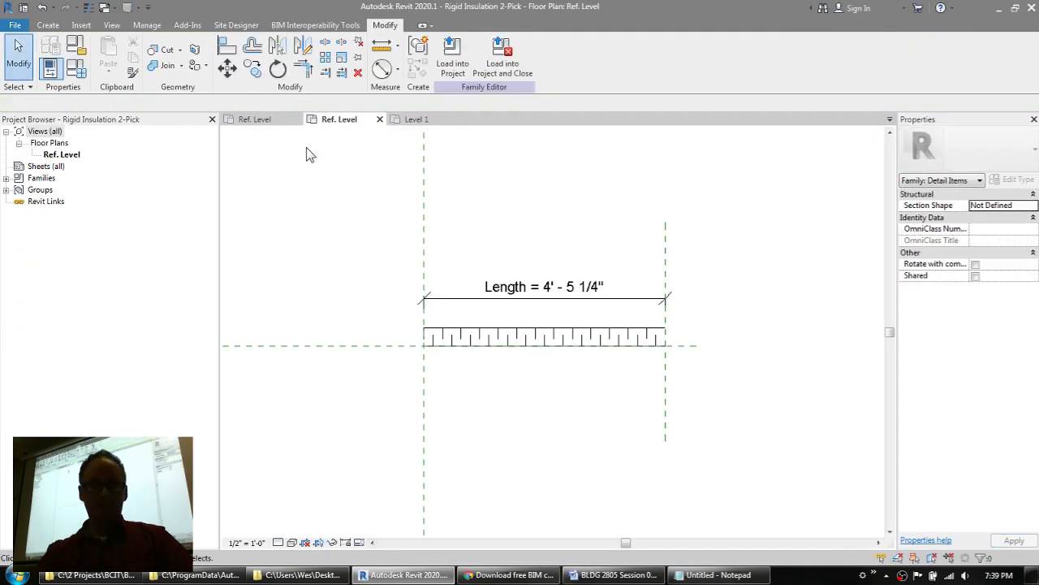
pyautogui.click(51, 26)
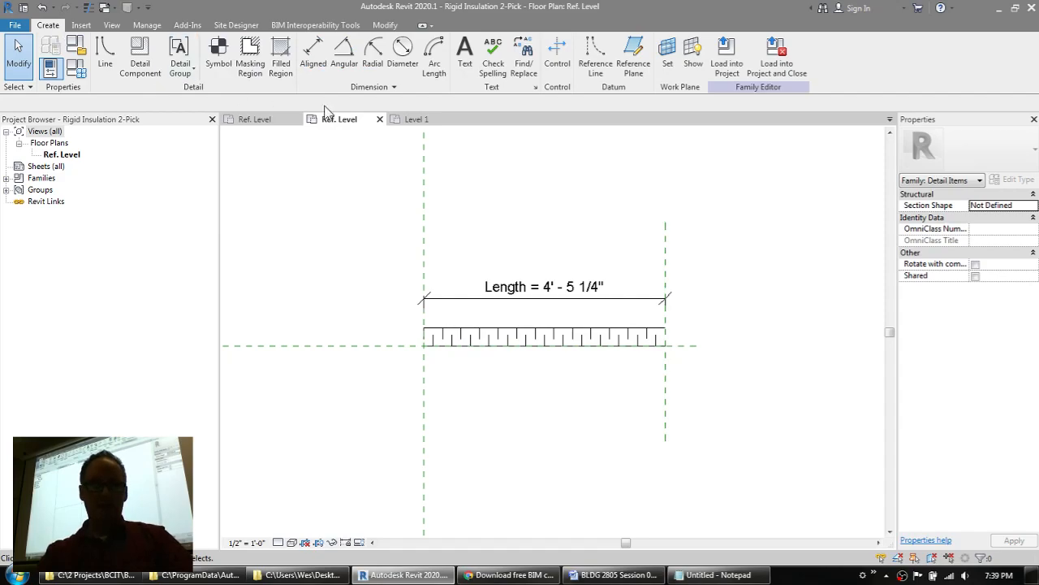
pyautogui.click(557, 72)
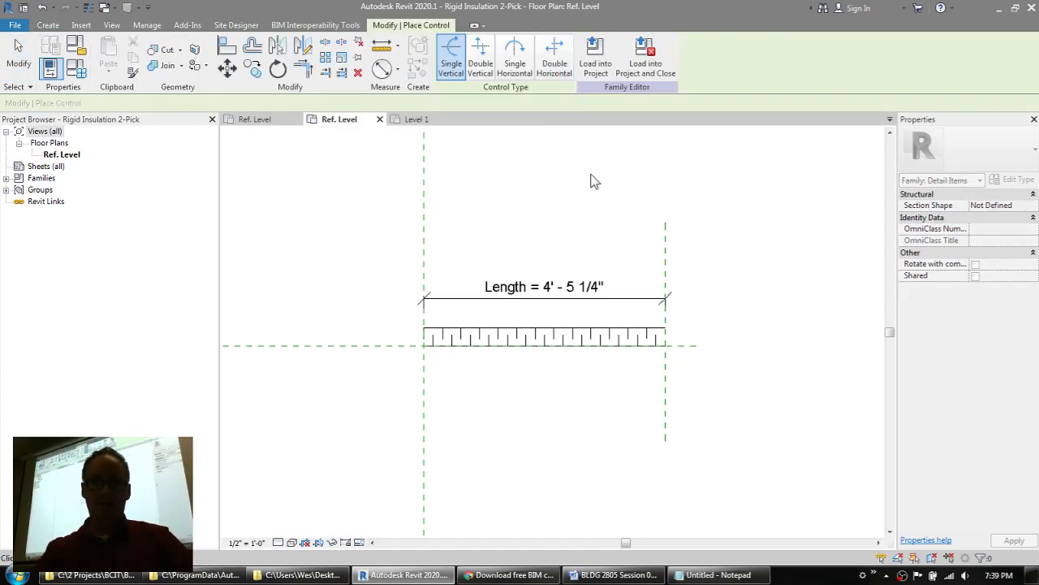
pyautogui.click(487, 70)
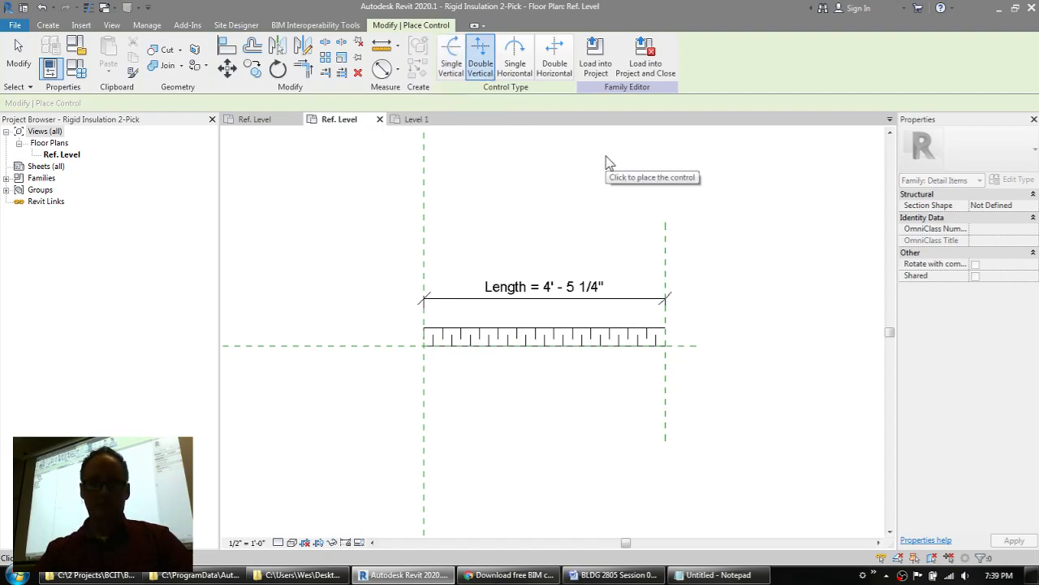
pyautogui.click(471, 268)
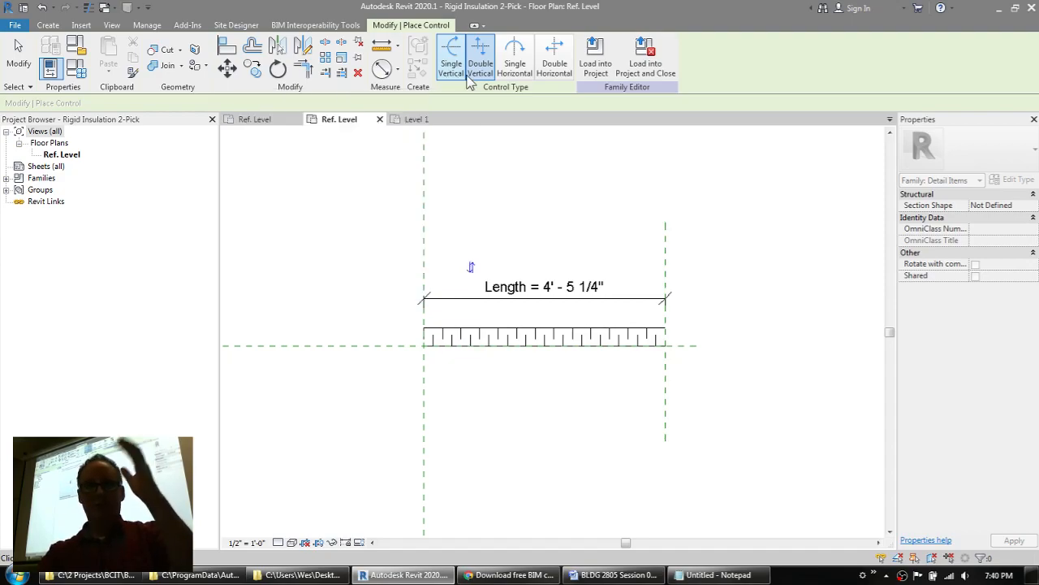
pyautogui.click(481, 63)
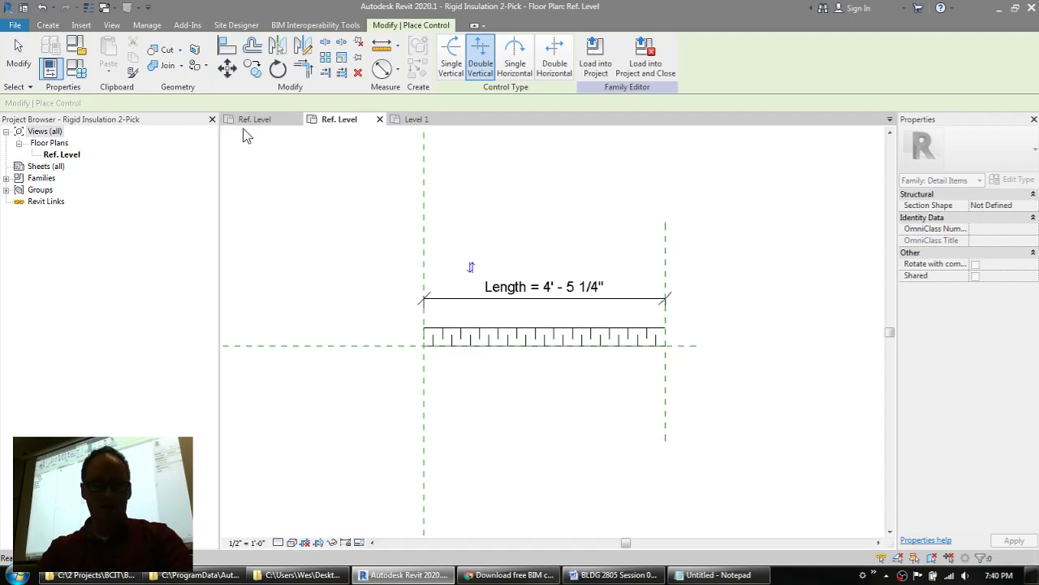
# Reload the Rigid Insulation 2-Pick family into Project3, overwriting the existing version without its parameter values.
pyautogui.click(596, 63)
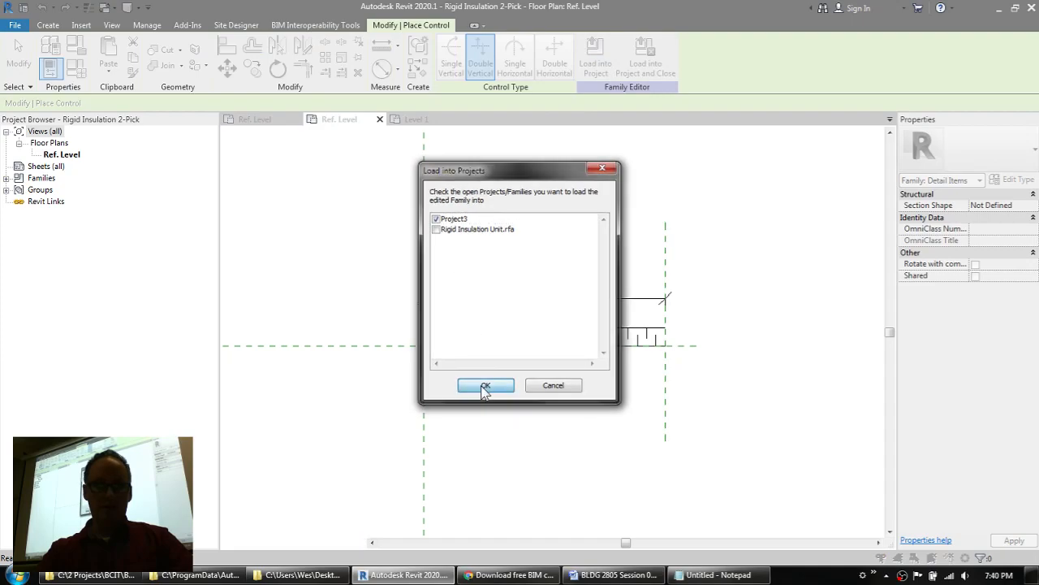
pyautogui.click(484, 387)
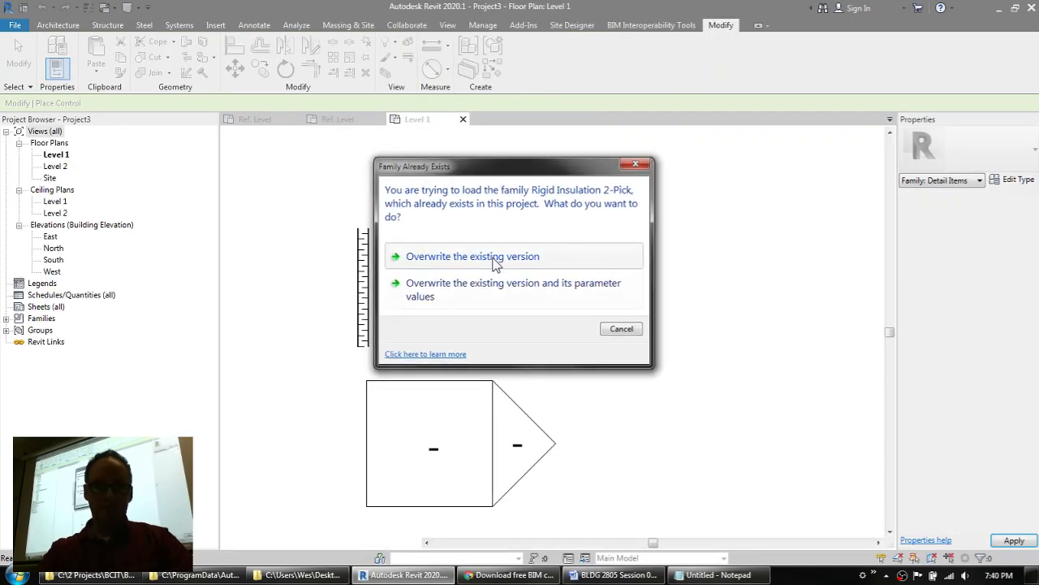
pyautogui.click(496, 258)
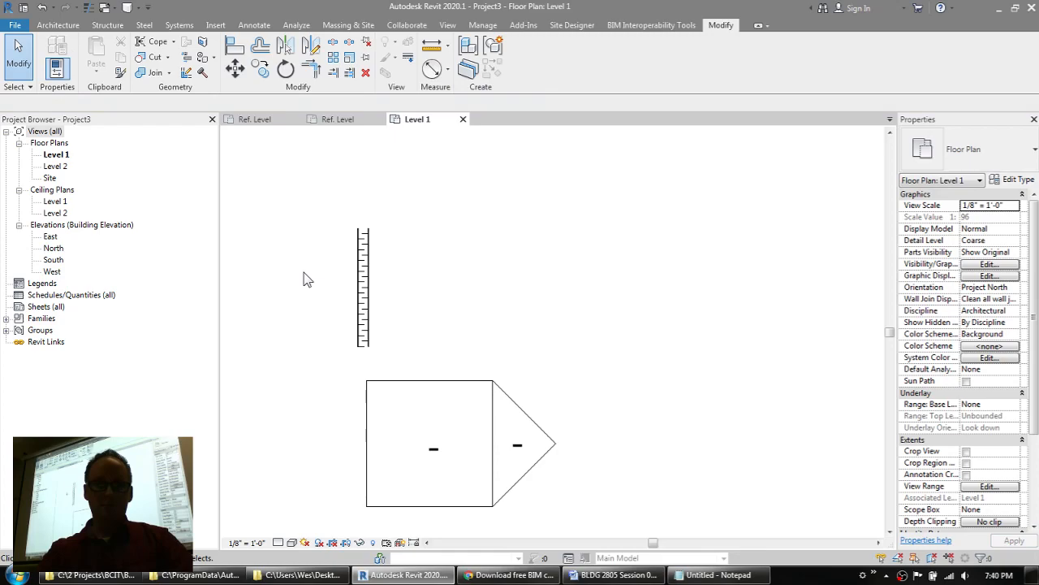
# Select the placed vertical insulation in Level 1 and flip it to the other side and back to test the control.
pyautogui.click(363, 286)
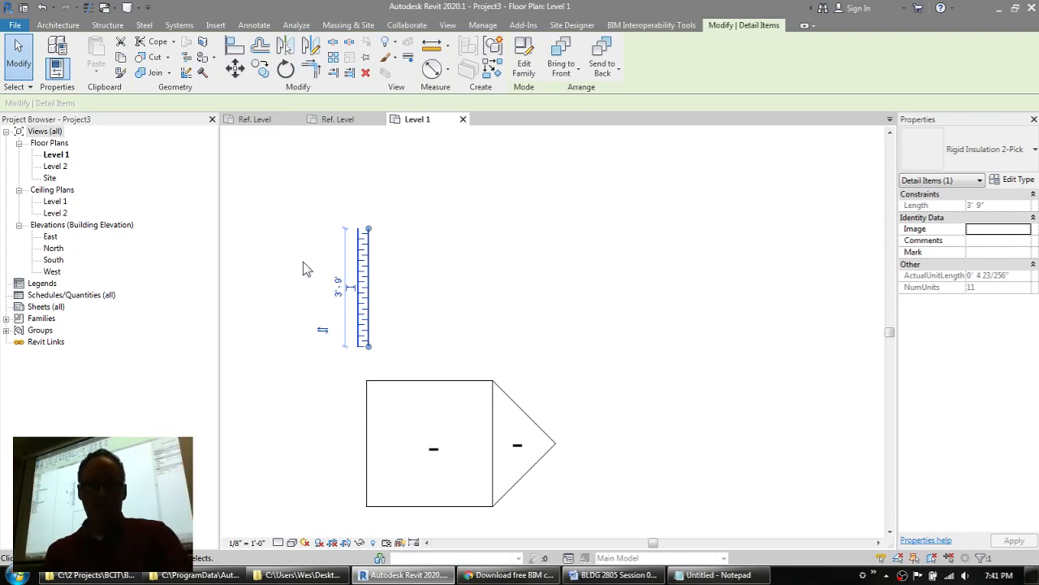
pyautogui.press('space')
pyautogui.press('space')
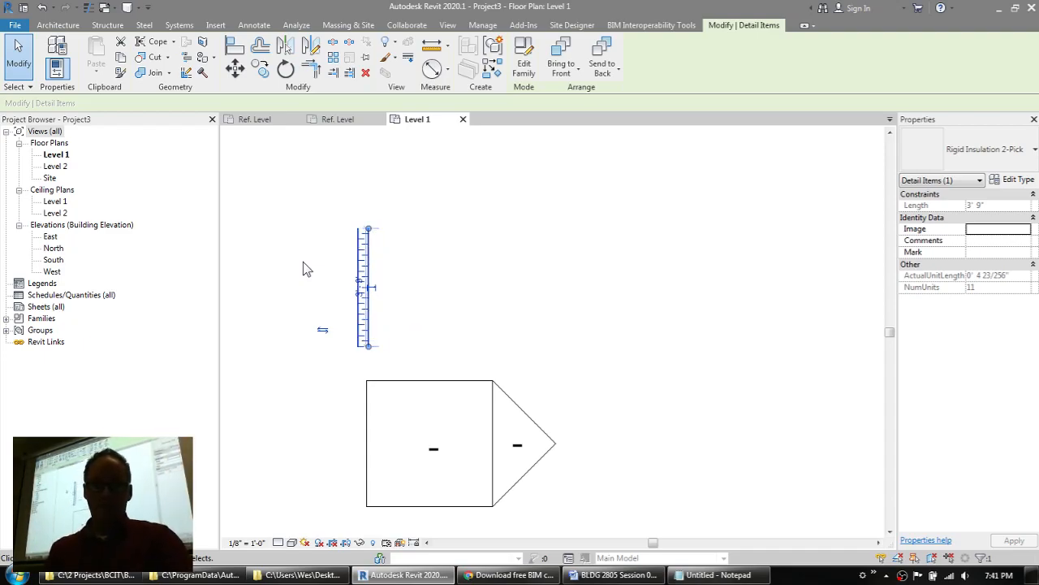